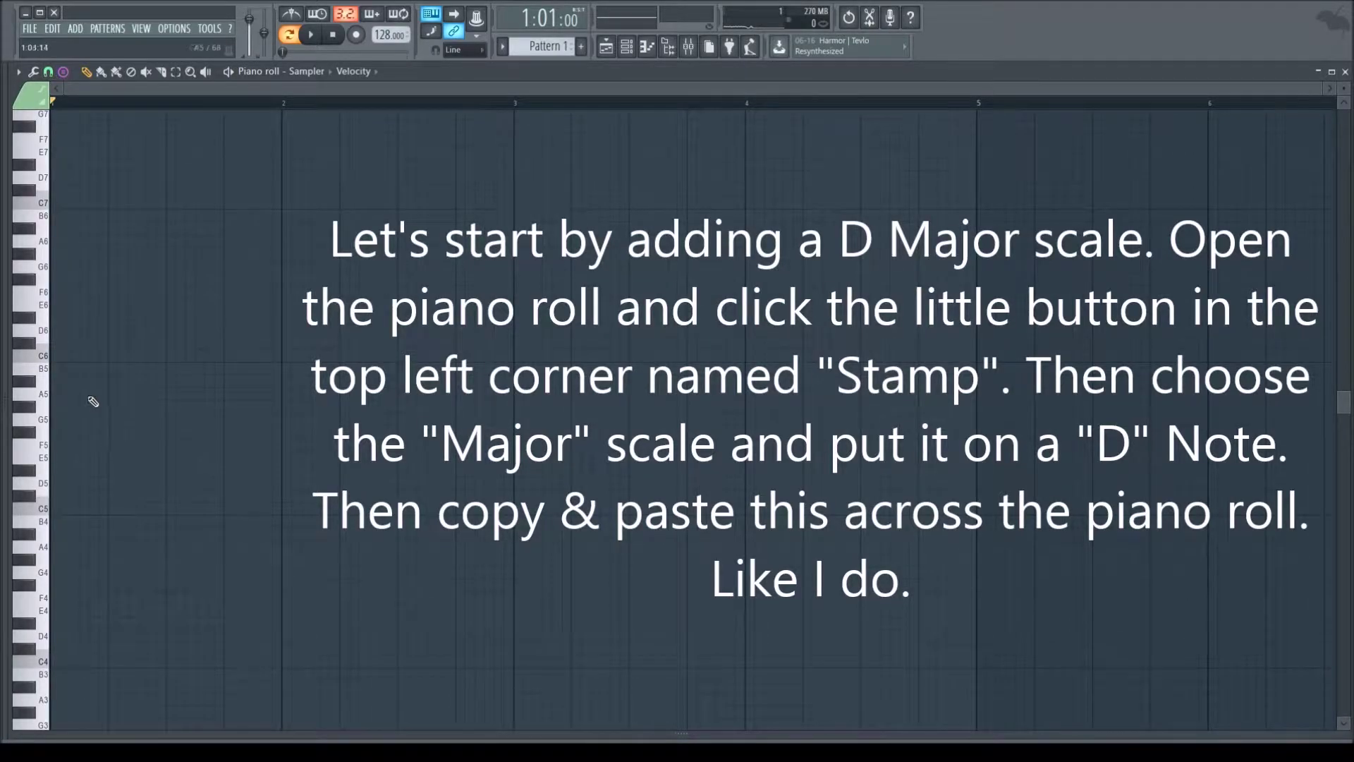
# Stamp a D major scale in the Sampler channel and duplicate it across the octaves at the start of bars 1 to 4.
pyautogui.click(71, 332)
pyautogui.moveTo(51, 332); pyautogui.dragTo(81, 571)
pyautogui.moveTo(185, 697); pyautogui.dragTo(48, 113)
pyautogui.moveTo(55, 353); pyautogui.dragTo(749, 361)
pyautogui.click(666, 320)
pyautogui.scroll(-10, 680, 319)
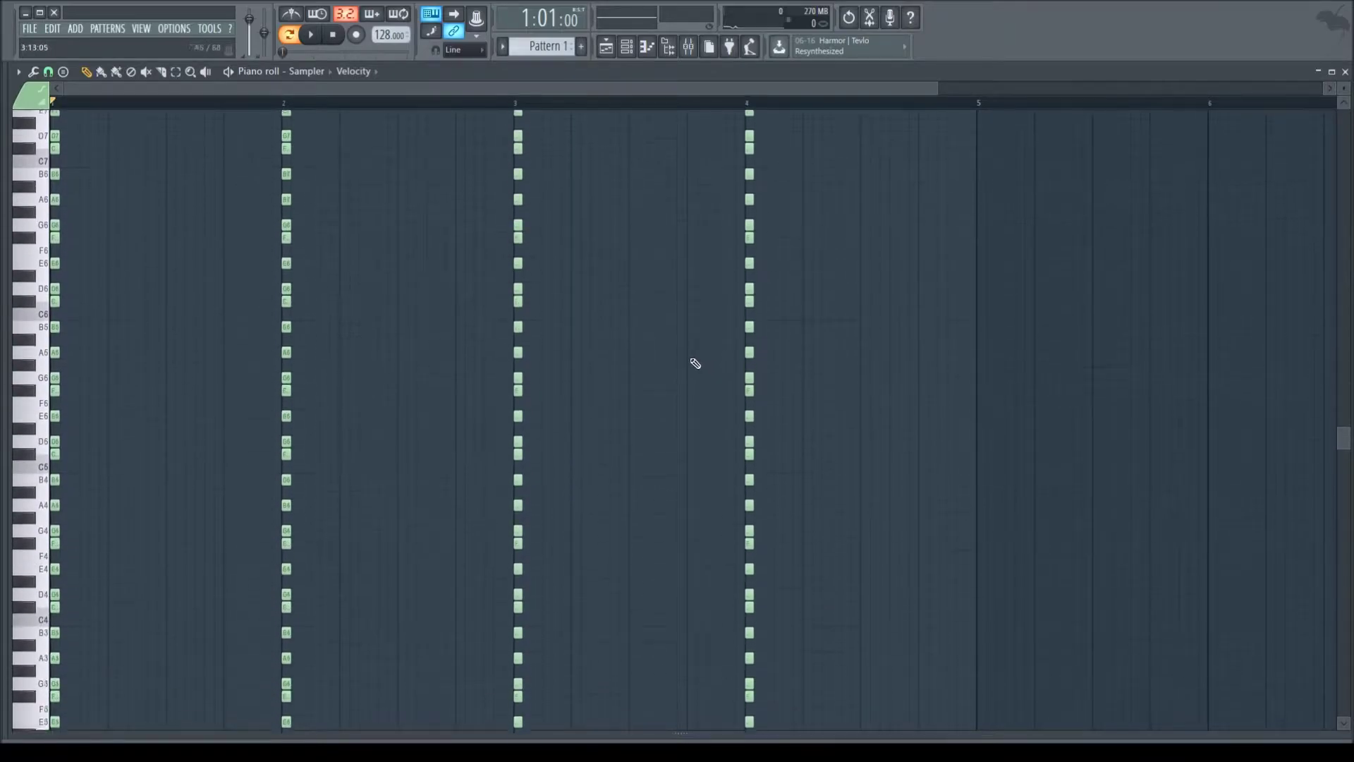
pyautogui.click(1344, 71)
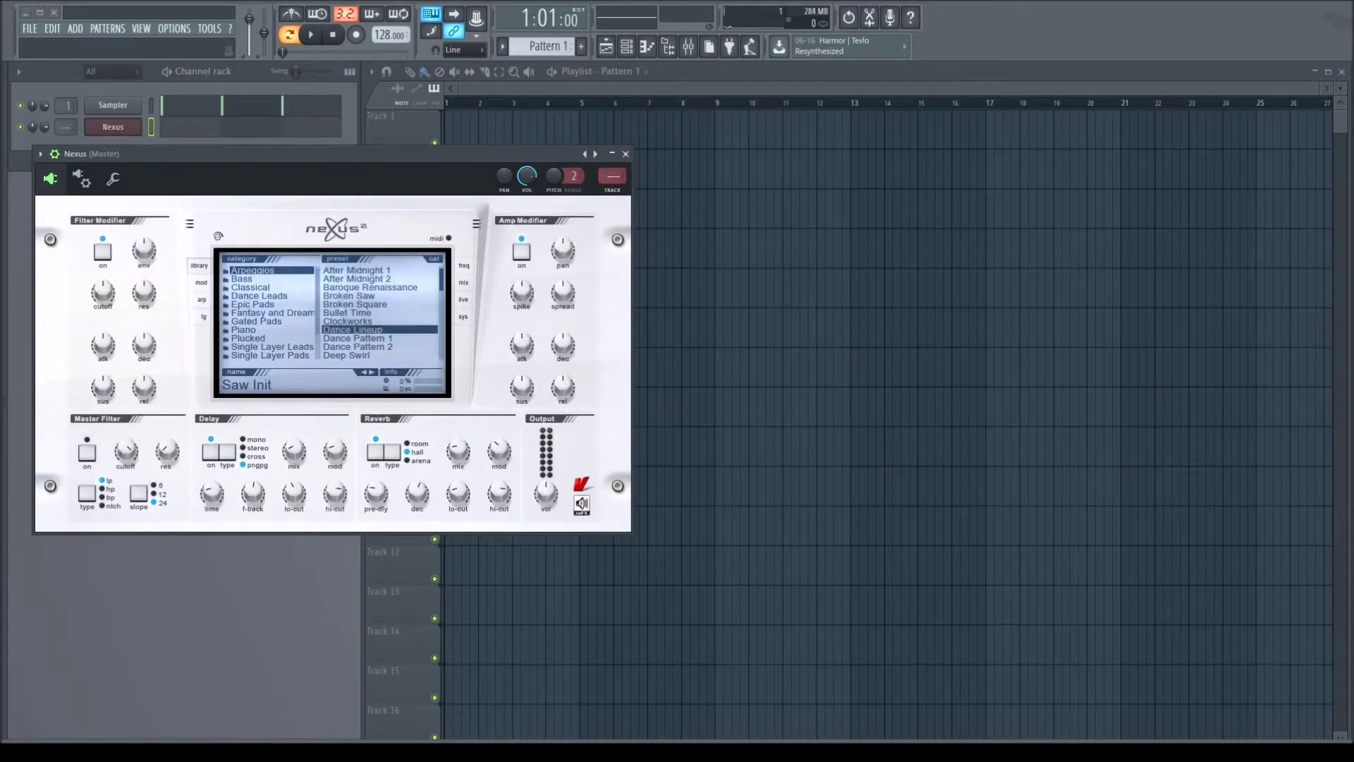
# Load the Ballad Grand Piano preset from the Piano category in Nexus and test its sound.
pyautogui.scroll(-3, 381, 314)
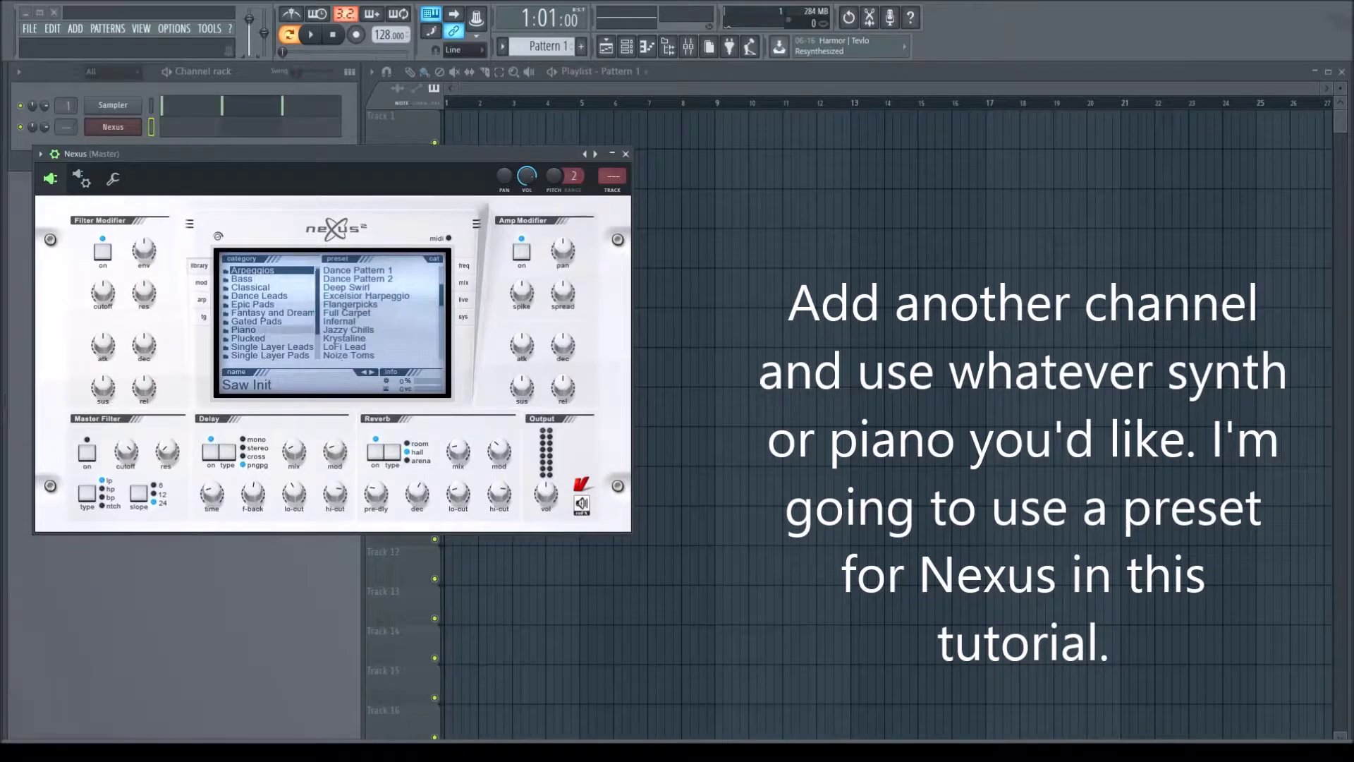
pyautogui.click(261, 331)
pyautogui.click(367, 305)
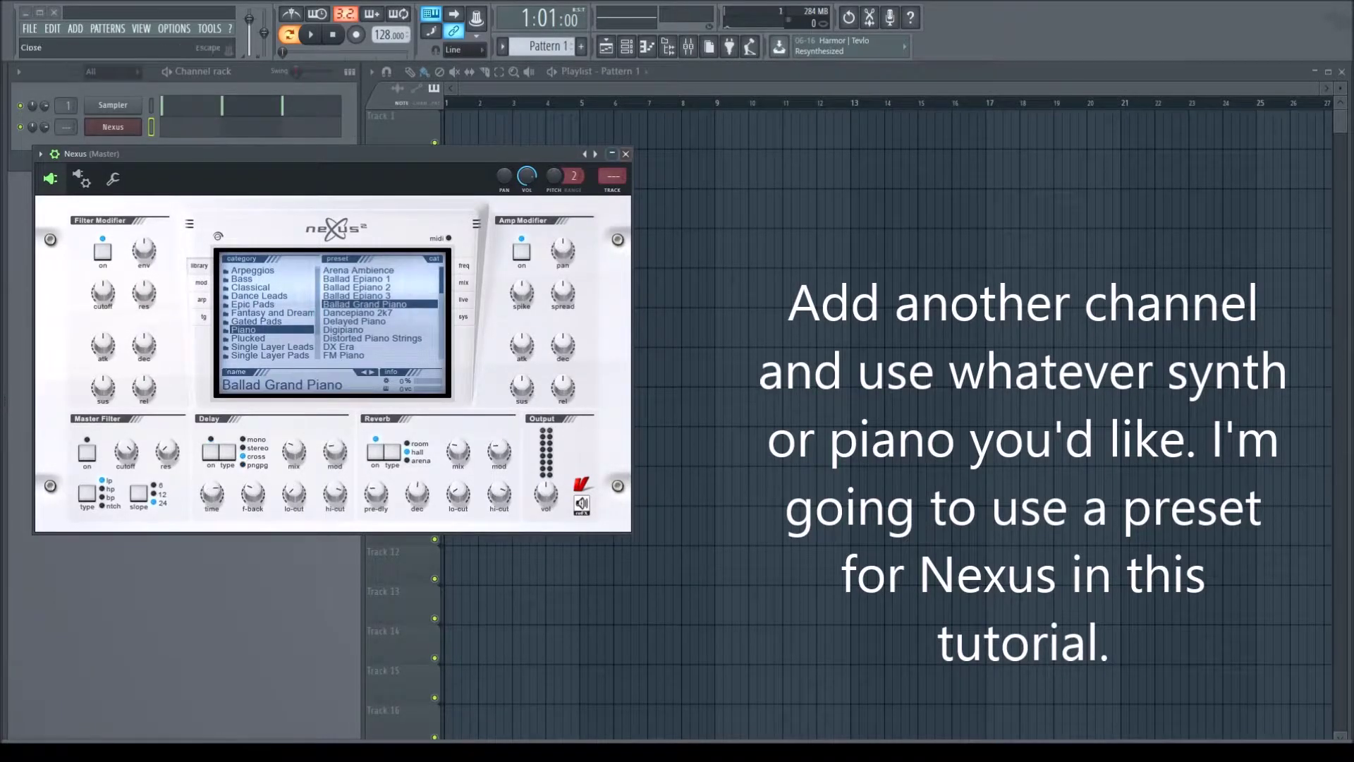
pyautogui.click(626, 153)
pyautogui.press('w')
pyautogui.press('w')
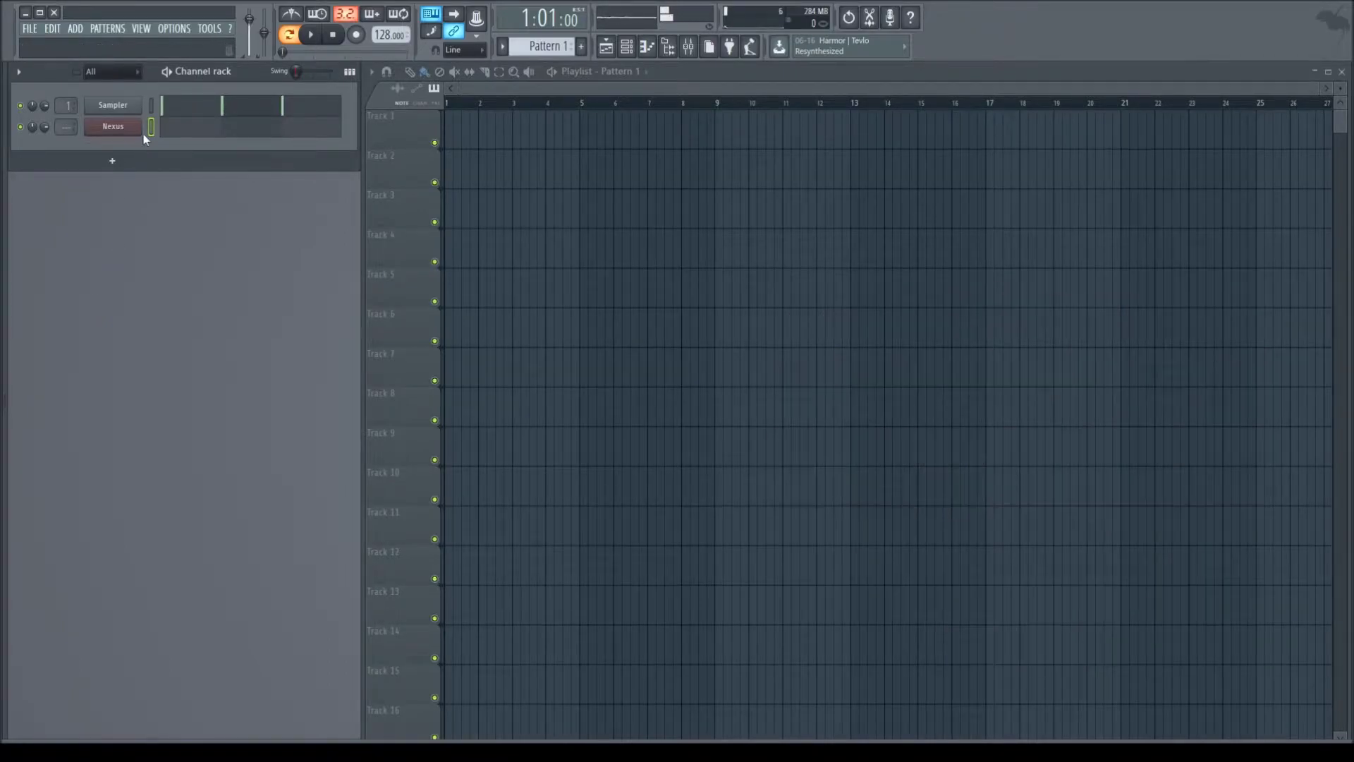
# Open the Nexus channel's piano roll and place an A5 note two steps long at the start of bar 1.
pyautogui.click(213, 129)
pyautogui.click(264, 390)
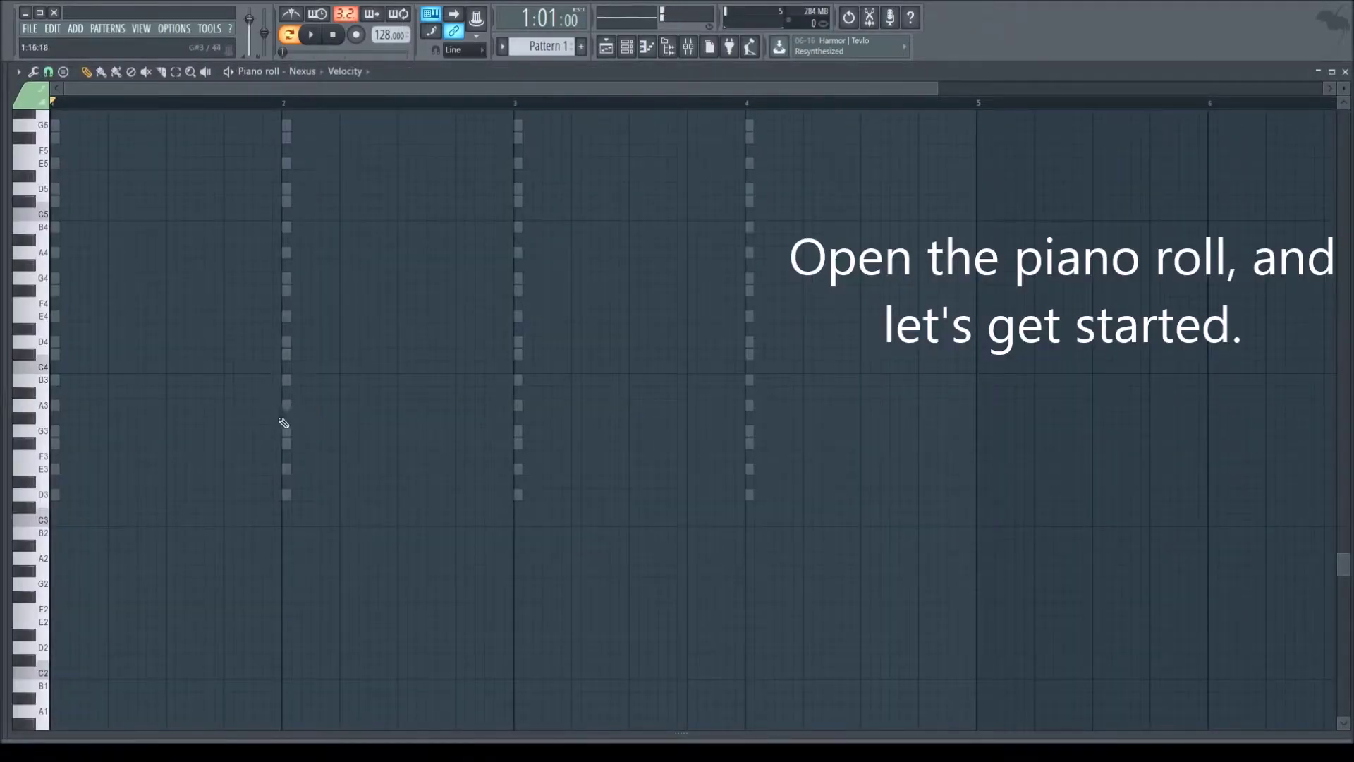
pyautogui.scroll(3, 240, 458)
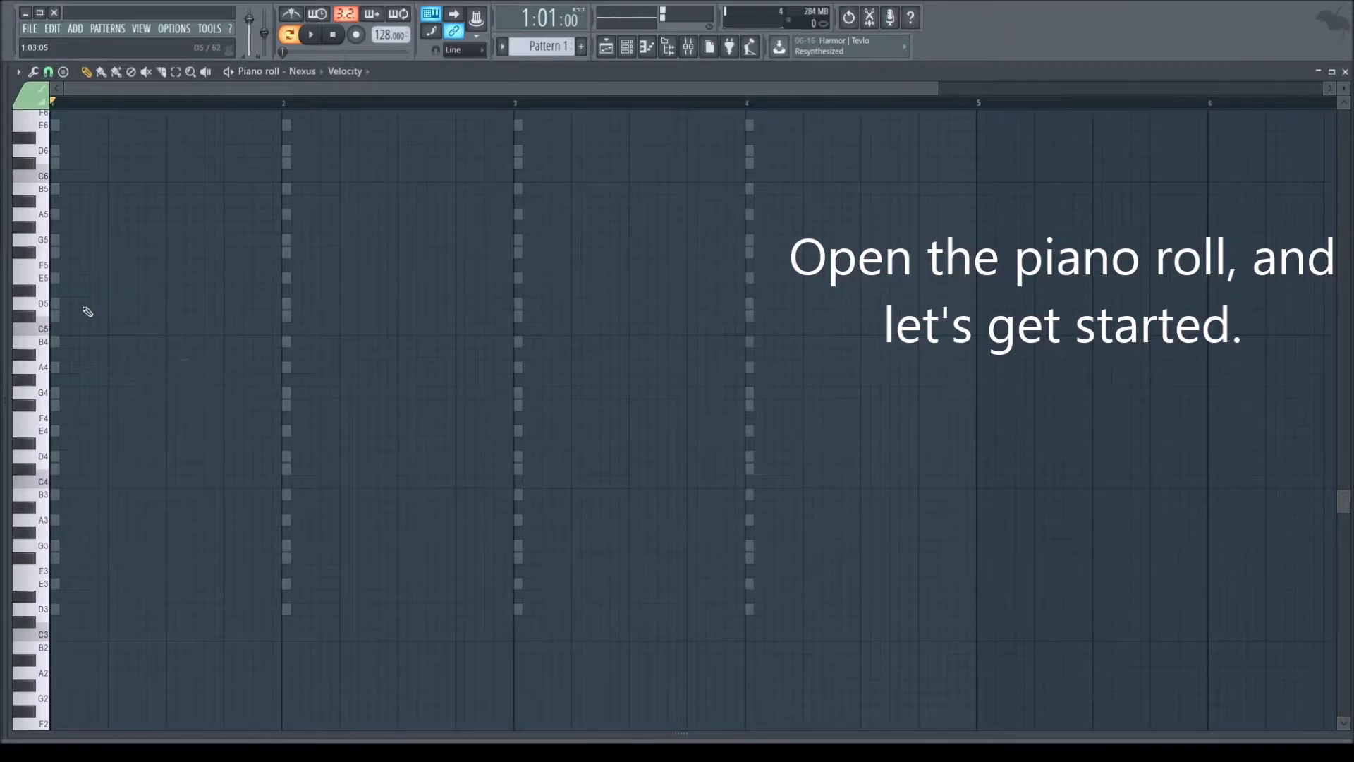
pyautogui.scroll(1, 88, 311)
pyautogui.click(28, 266)
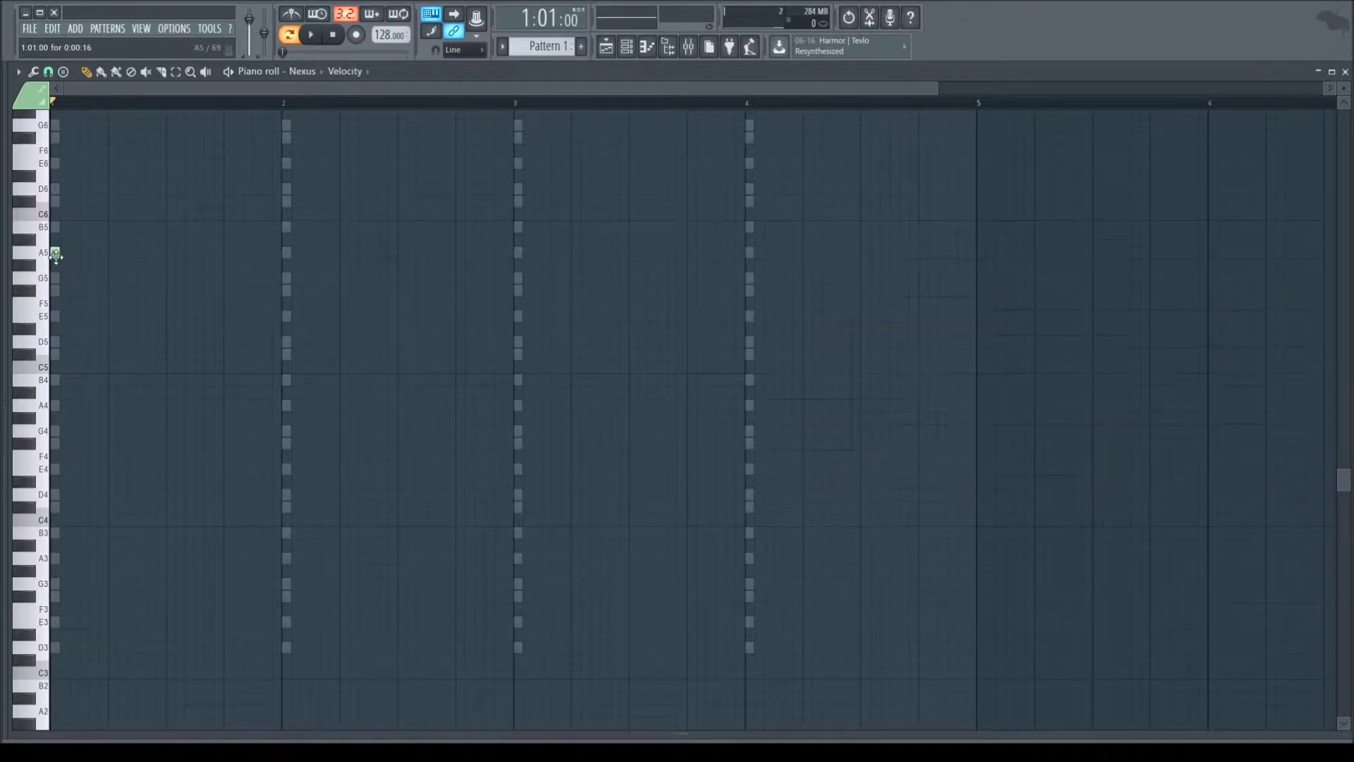
pyautogui.moveTo(60, 257); pyautogui.dragTo(84, 257)
pyautogui.click(96, 256)
pyautogui.rightClick(106, 257)
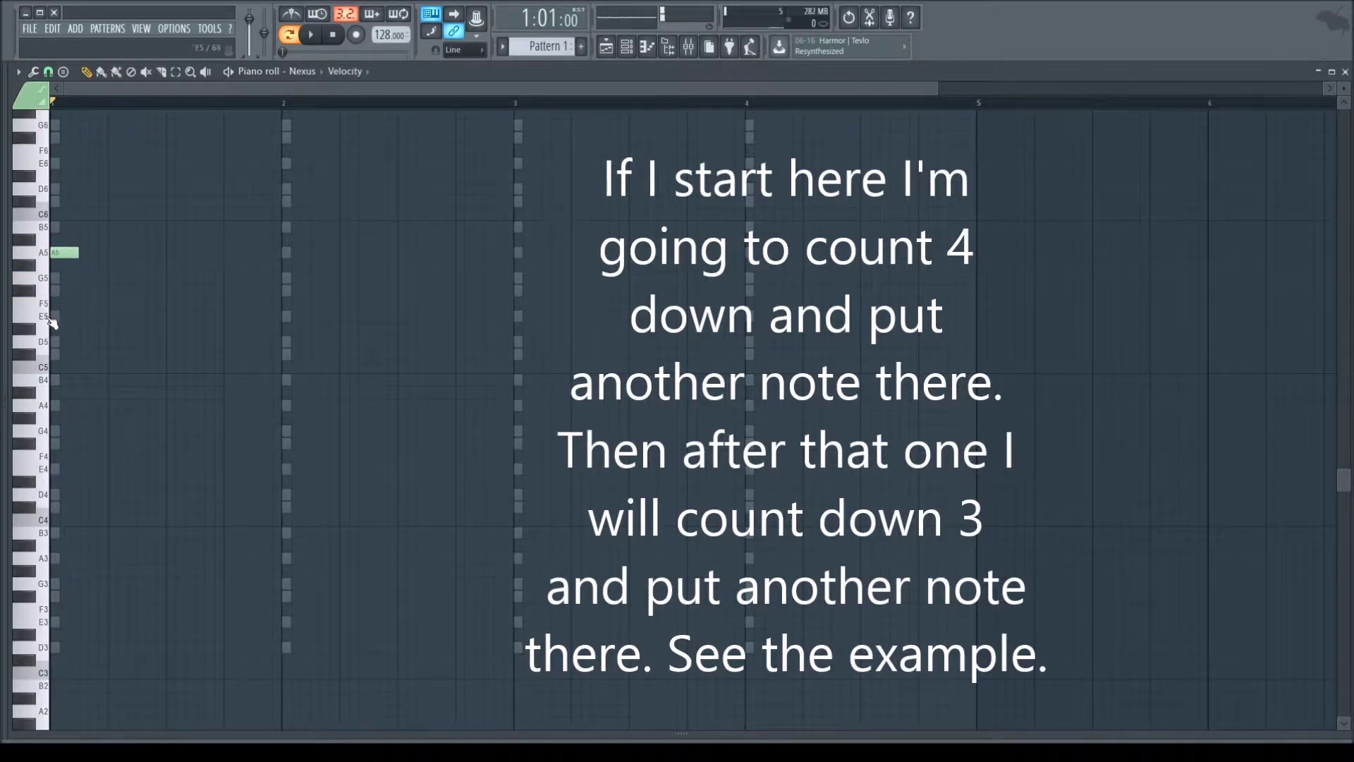
# Complete the first chord by adding C#5 and F#4 notes below A5, counting down along the ghost notes.
pyautogui.click(43, 343)
pyautogui.moveTo(60, 358); pyautogui.dragTo(19, 362)
pyautogui.click(44, 383)
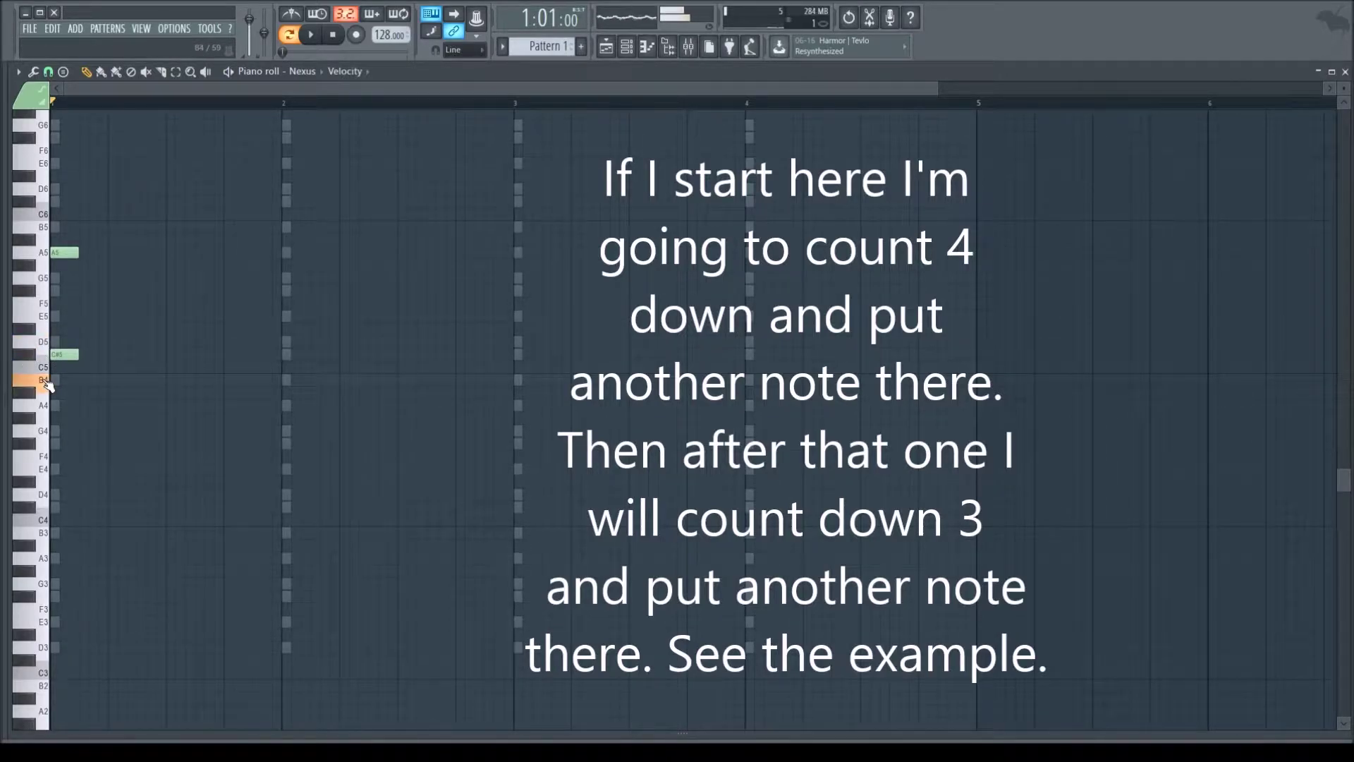
pyautogui.click(47, 407)
pyautogui.click(46, 429)
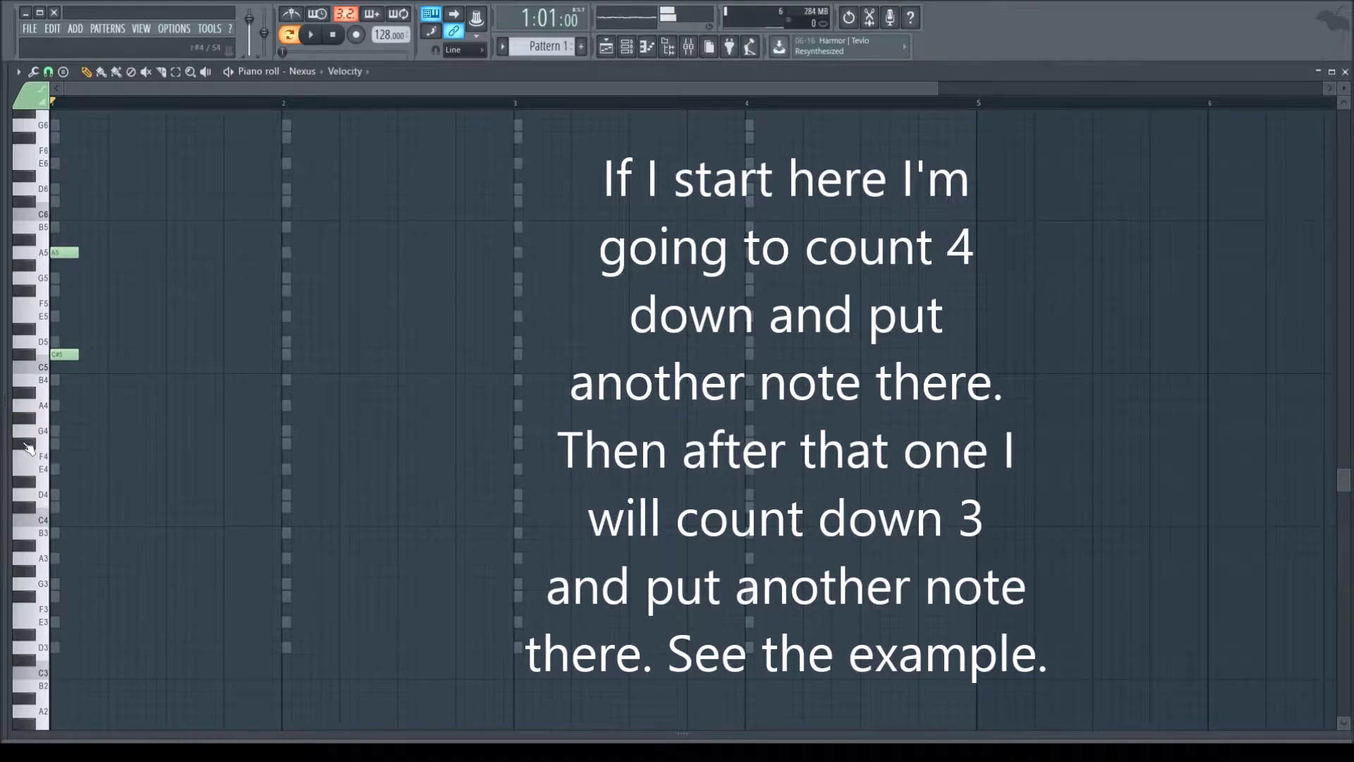
pyautogui.click(62, 445)
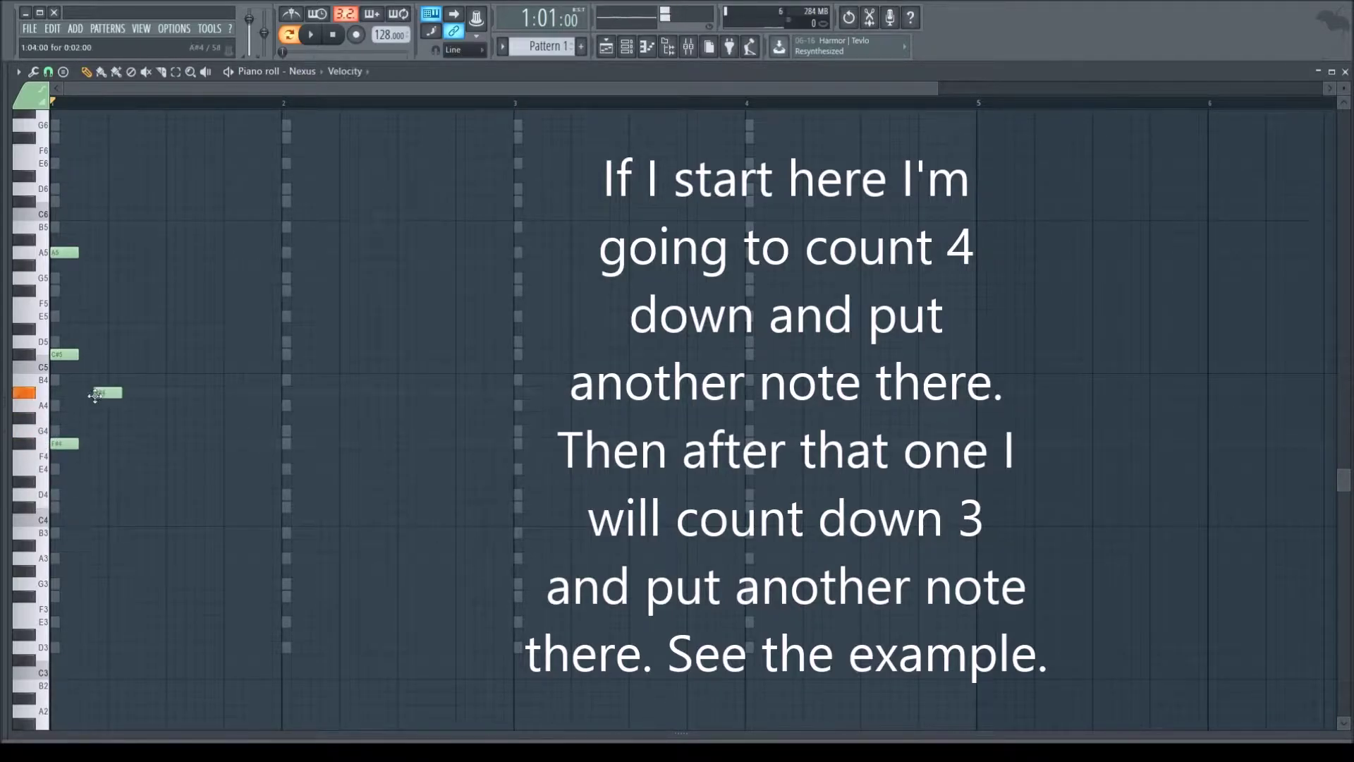
pyautogui.keyDown('alt'); pyautogui.rightClick(76, 411); pyautogui.keyUp('alt')
pyautogui.keyDown('alt'); pyautogui.rightClick(75, 410); pyautogui.keyUp('alt')
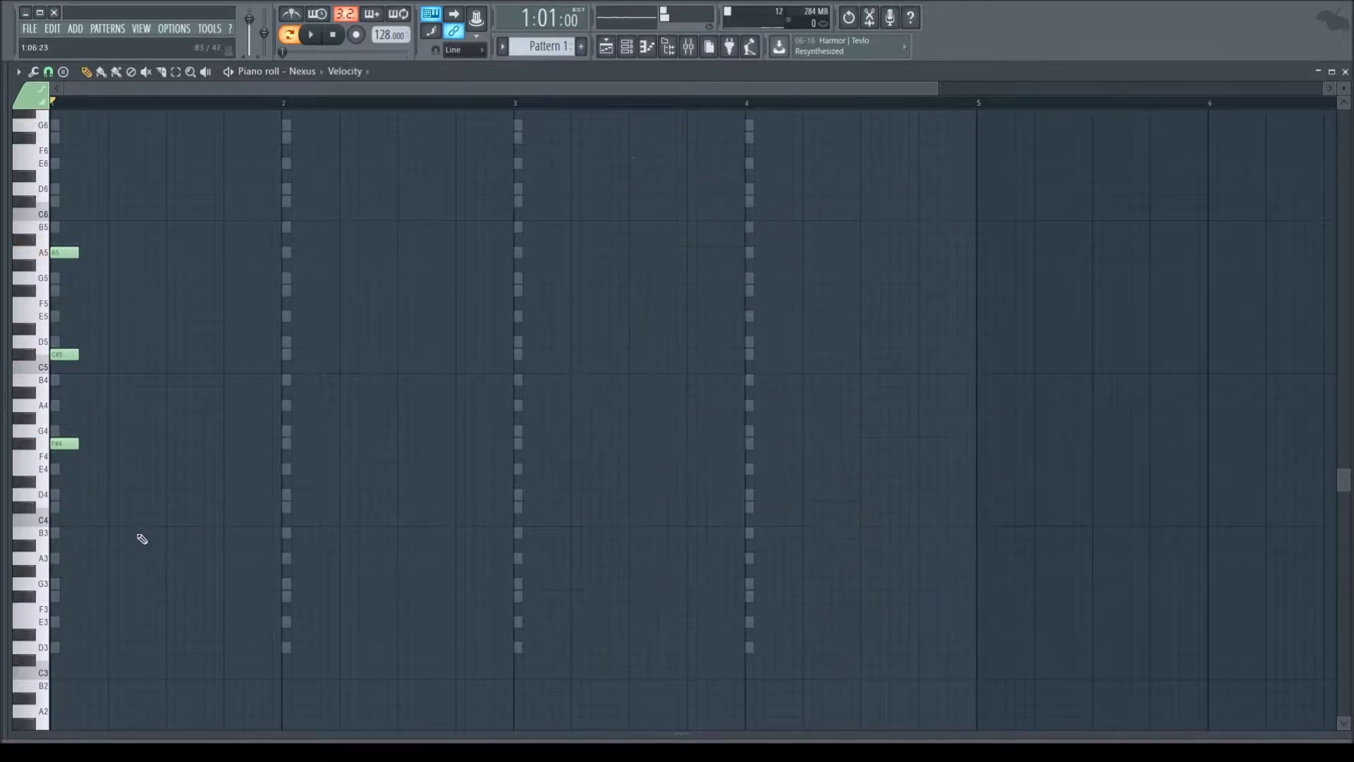
# Duplicate the A5, C#5 and F#4 chord across bar 1 to make six rhythmic hits.
pyautogui.moveTo(182, 574); pyautogui.dragTo(261, 255)
pyautogui.click(295, 215)
pyautogui.rightClick(300, 216)
# Start the second chord in bar 2 with a row of five rhythmic B5 notes.
pyautogui.scroll(3, 342, 335)
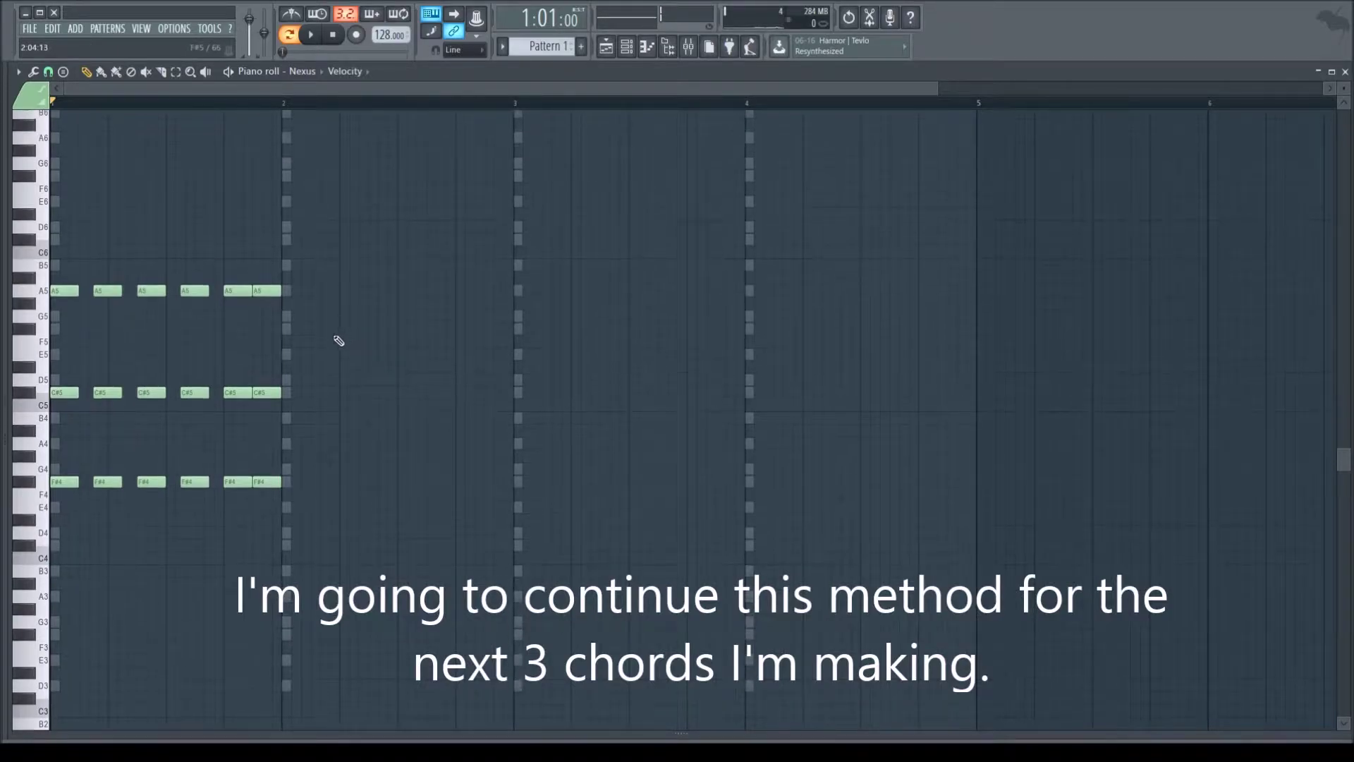
pyautogui.click(292, 306)
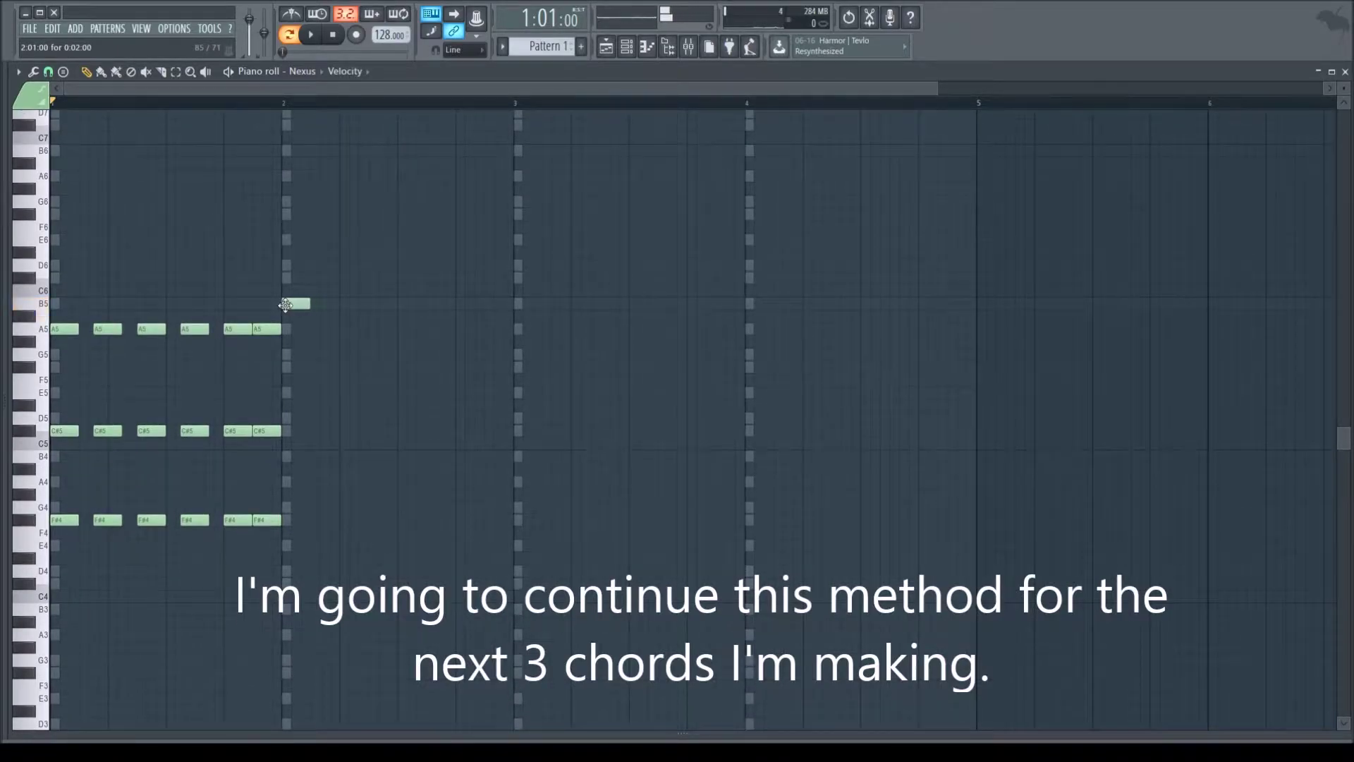
pyautogui.moveTo(245, 351); pyautogui.dragTo(292, 303)
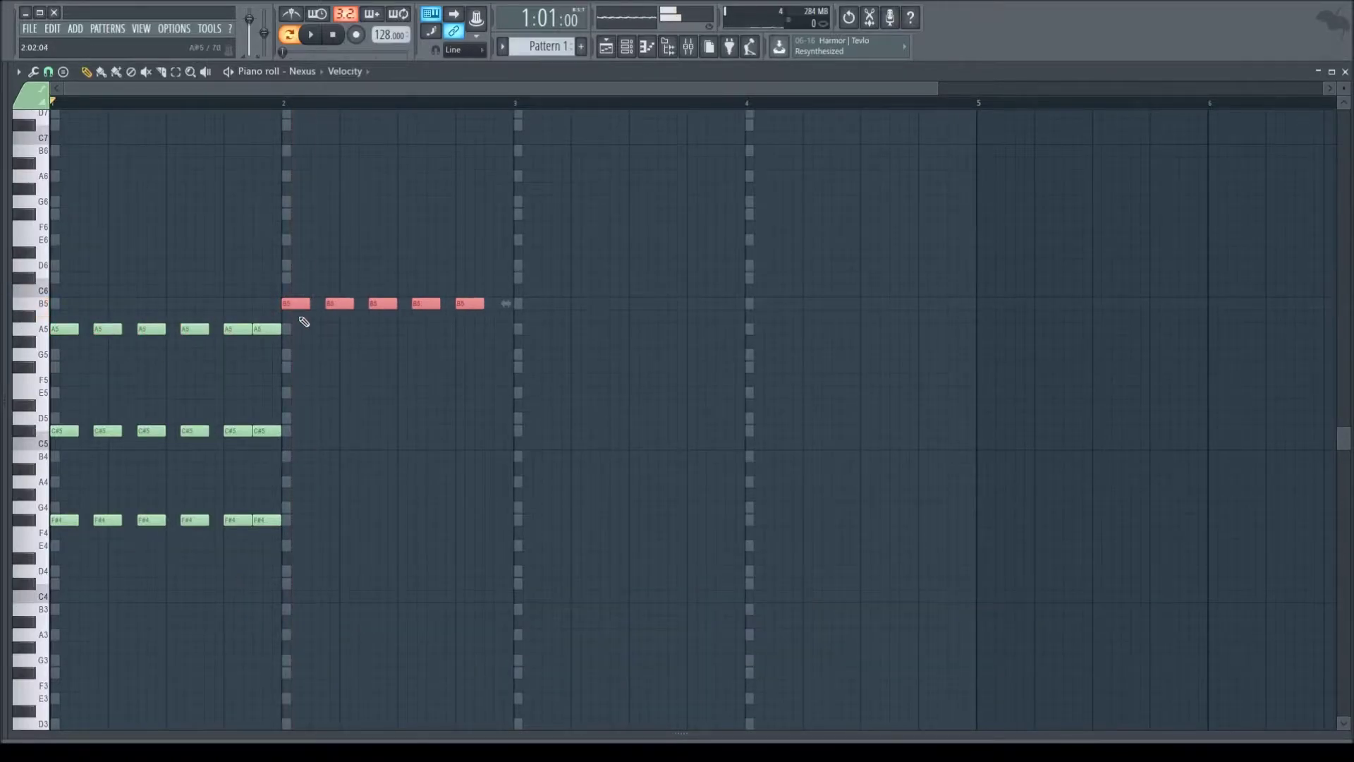
# Copy the B5 row in bar 2 down to D5 and G4, and play back the two chords.
pyautogui.click(47, 329)
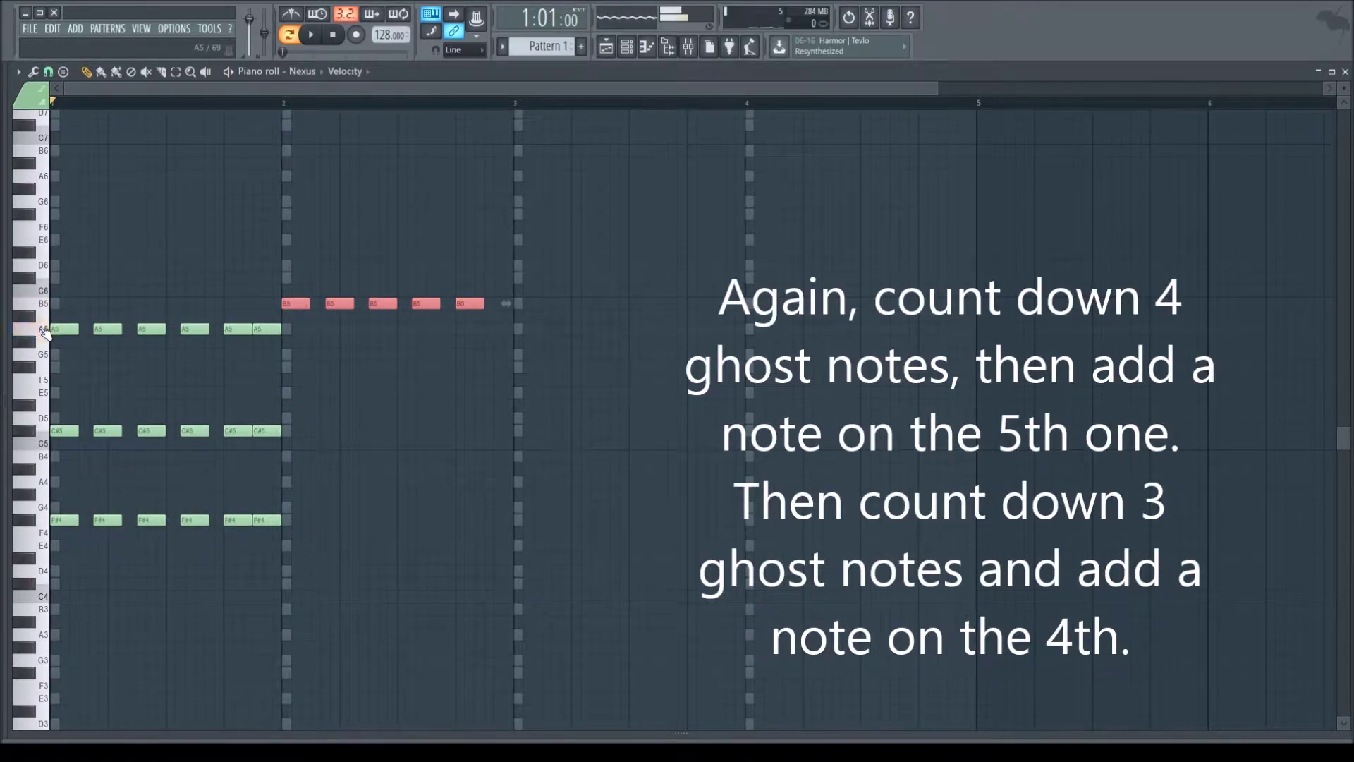
pyautogui.click(45, 373)
pyautogui.click(45, 421)
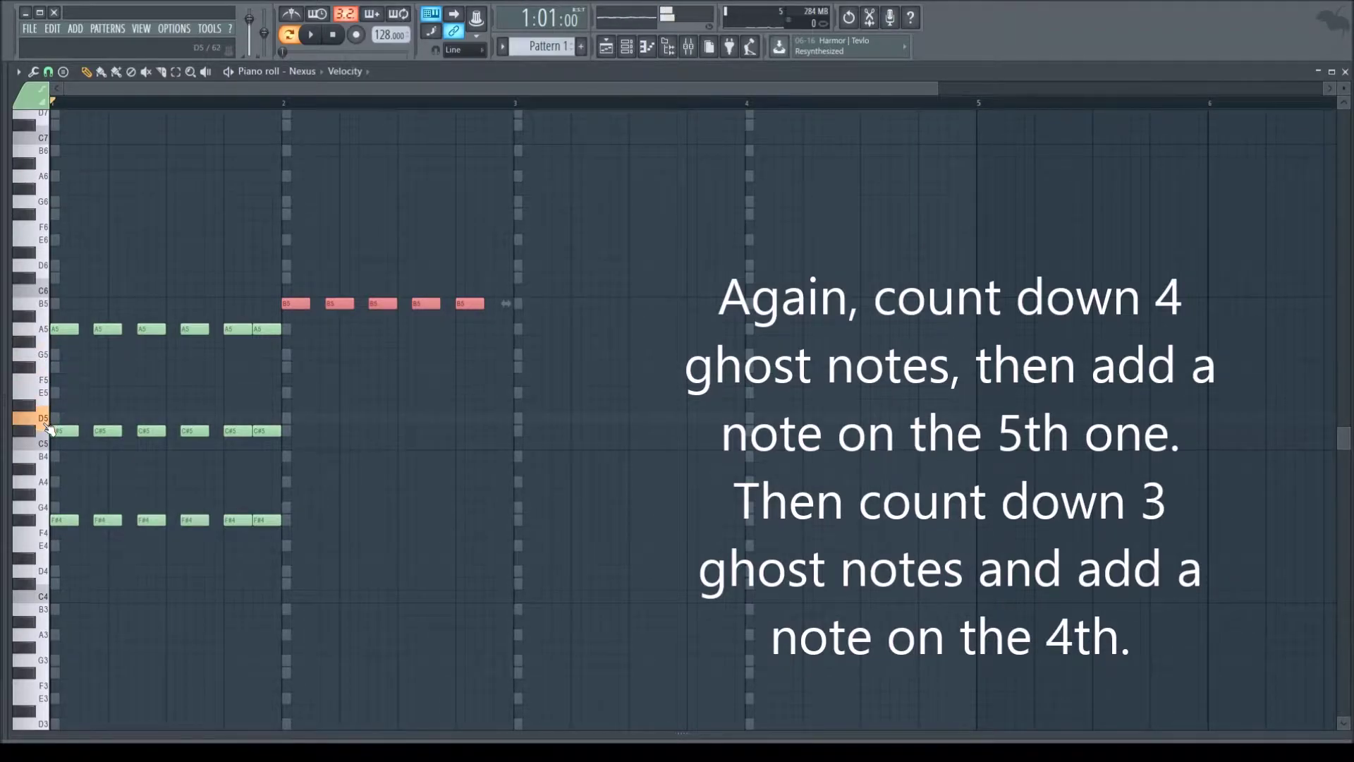
pyautogui.moveTo(299, 304); pyautogui.dragTo(300, 425)
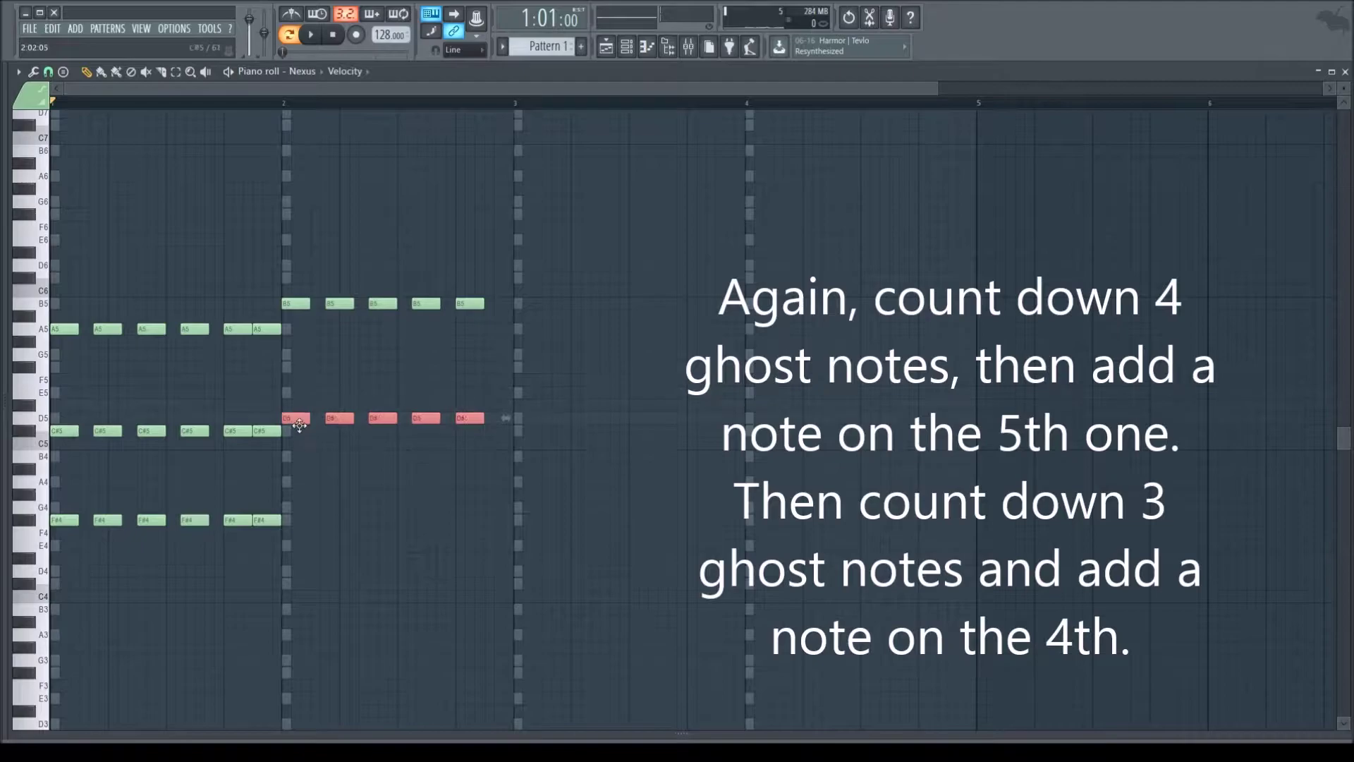
pyautogui.click(308, 382)
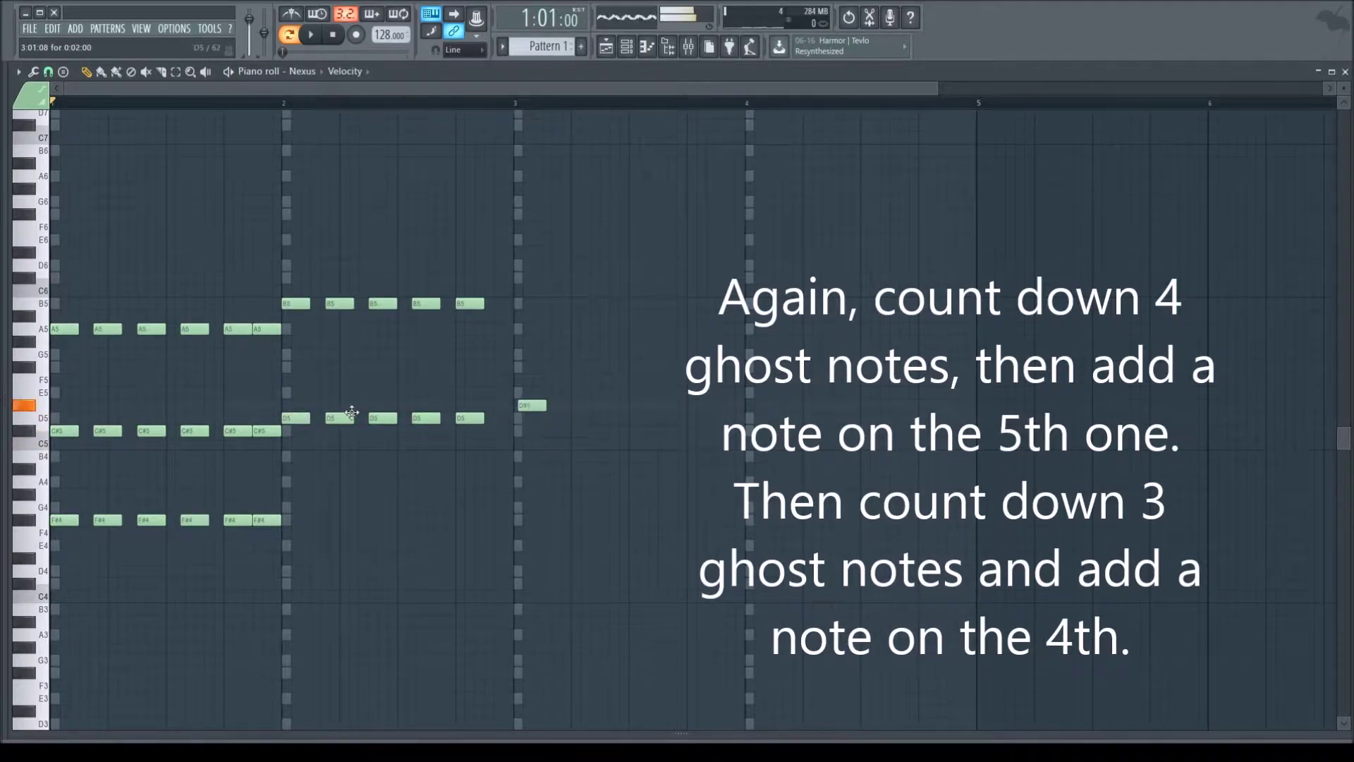
pyautogui.moveTo(524, 471); pyautogui.dragTo(293, 508)
pyautogui.click(330, 480)
pyautogui.rightClick(346, 482)
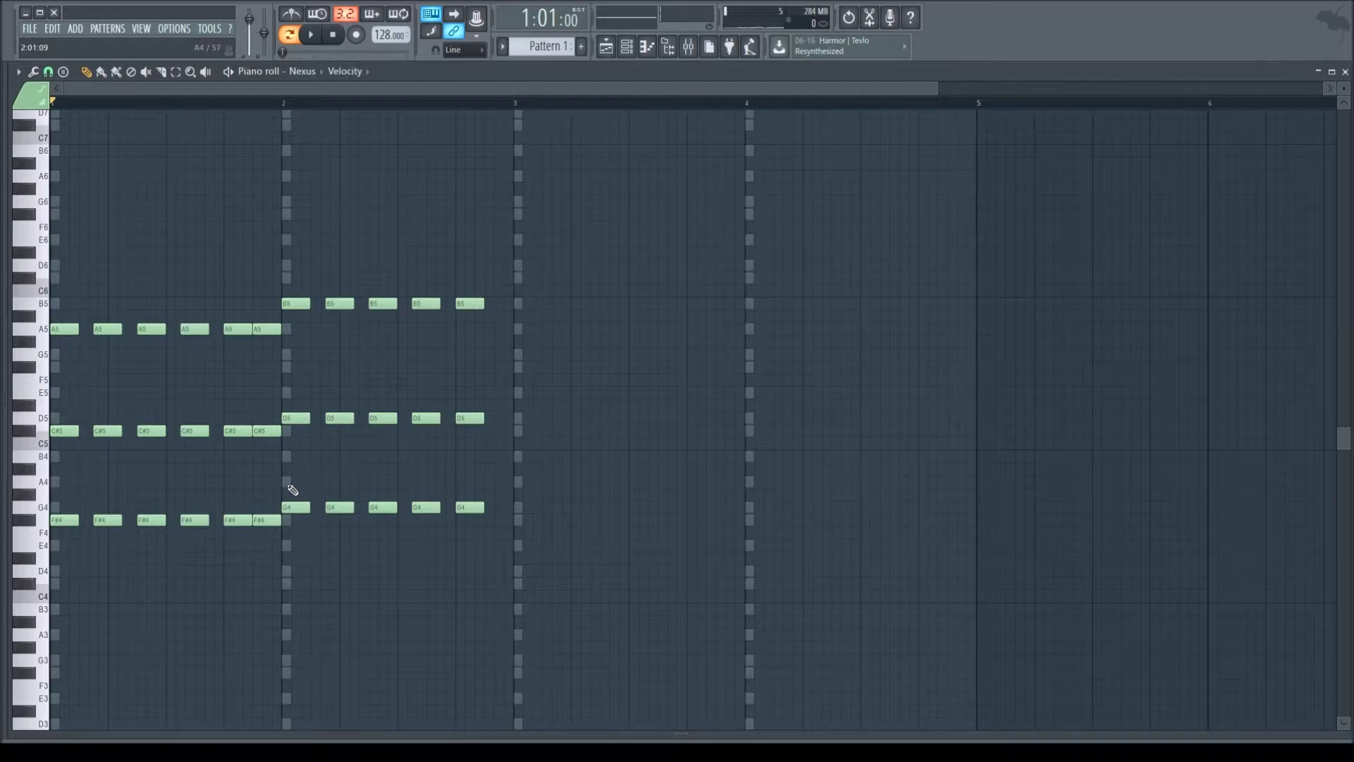
pyautogui.press('space')
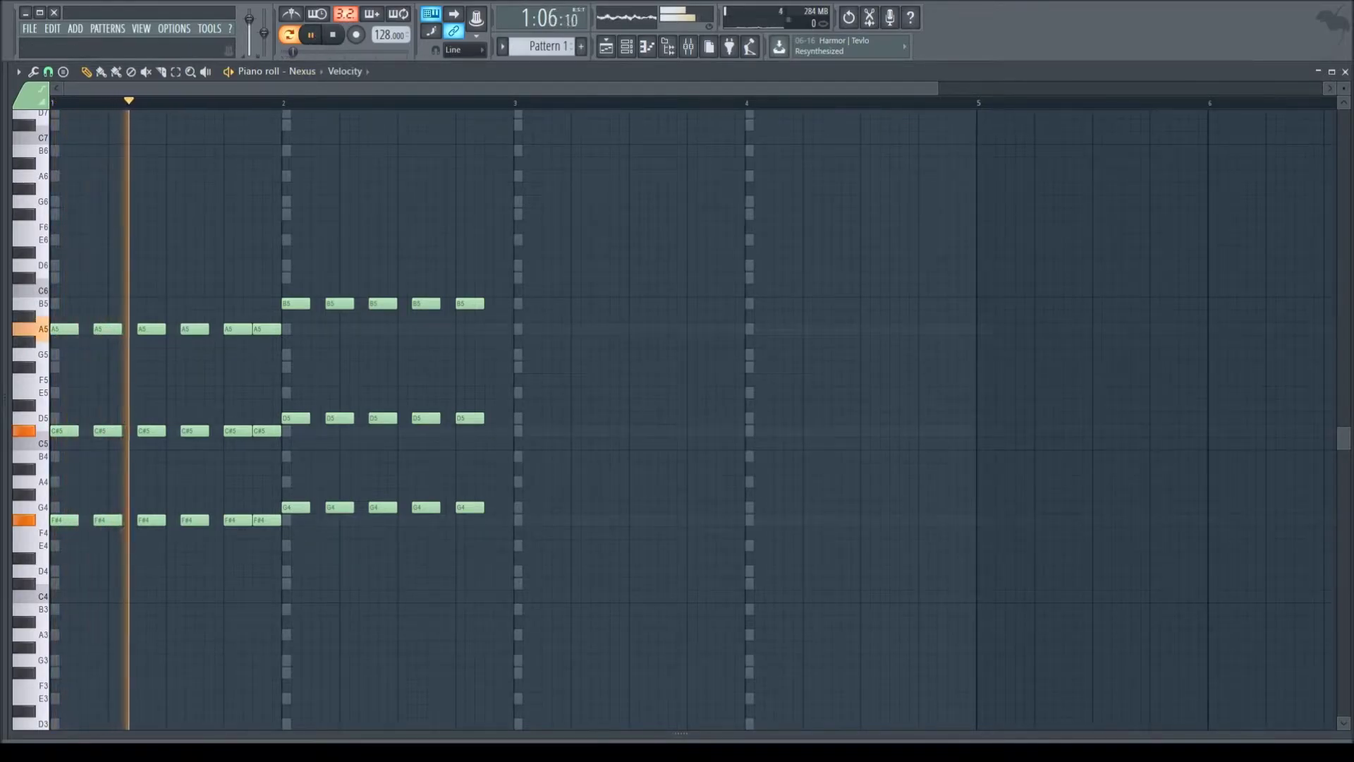
pyautogui.click(334, 35)
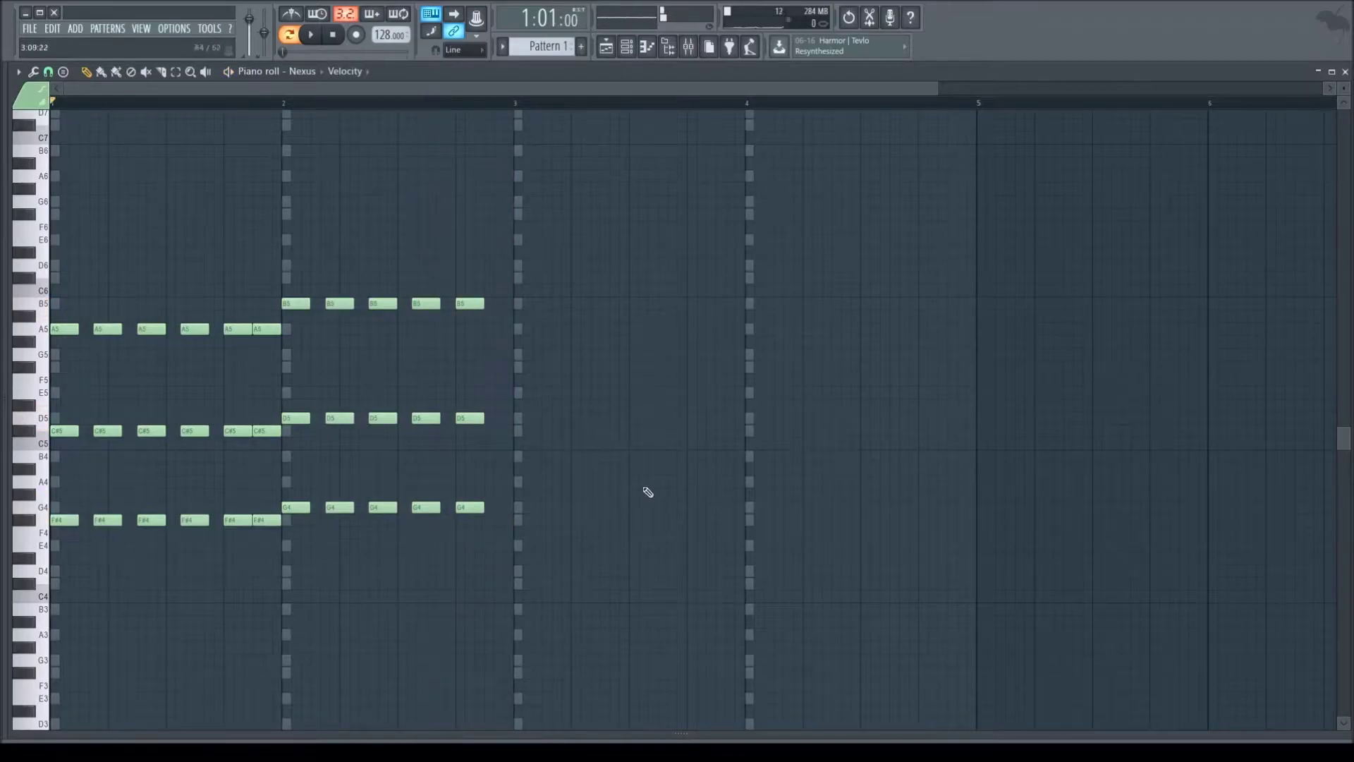
# Build the third chord in bar 3 from rows of six rhythmic notes on D6, F#5 and B4.
pyautogui.moveTo(260, 357)
pyautogui.mouseDown()
pyautogui.moveTo(57, 328)
pyautogui.moveTo(502, 354)
pyautogui.moveTo(543, 287)
pyautogui.moveTo(522, 278)
pyautogui.mouseUp()
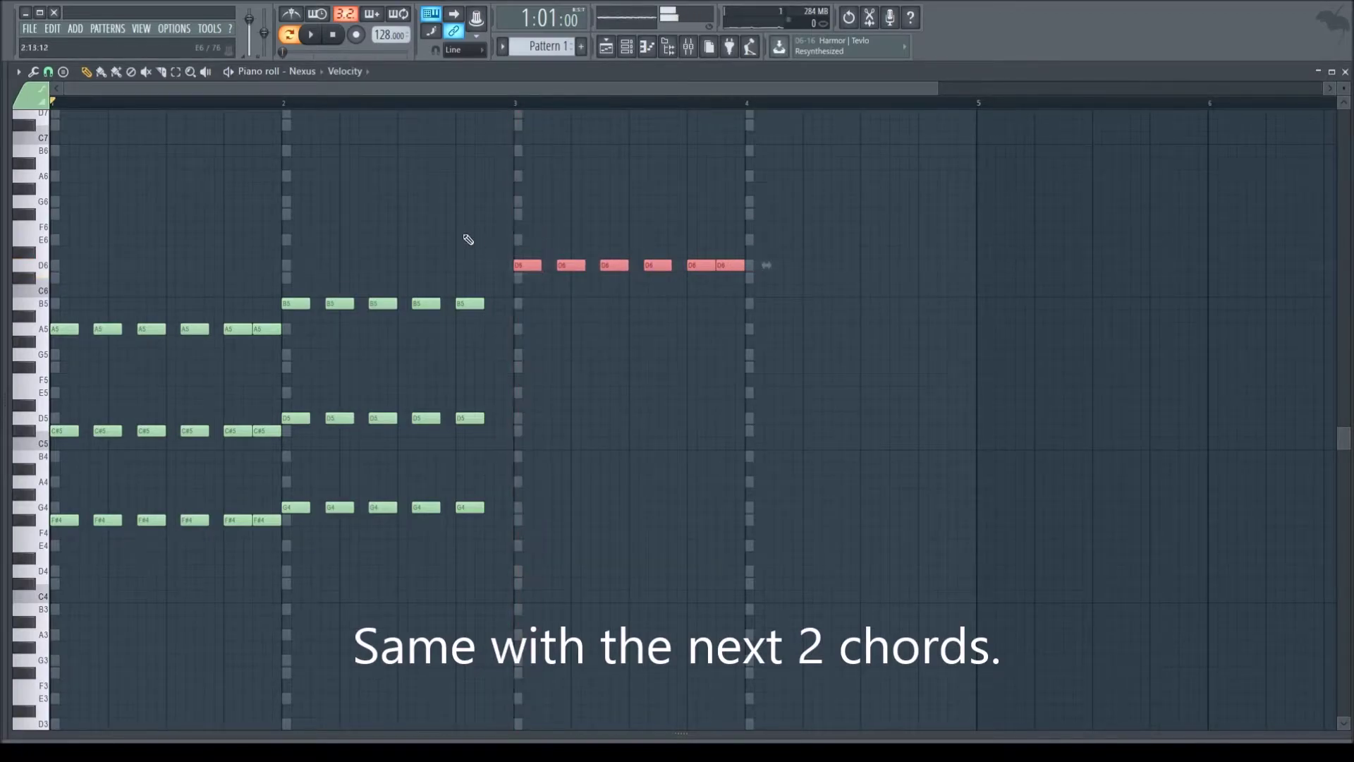
pyautogui.press('space')
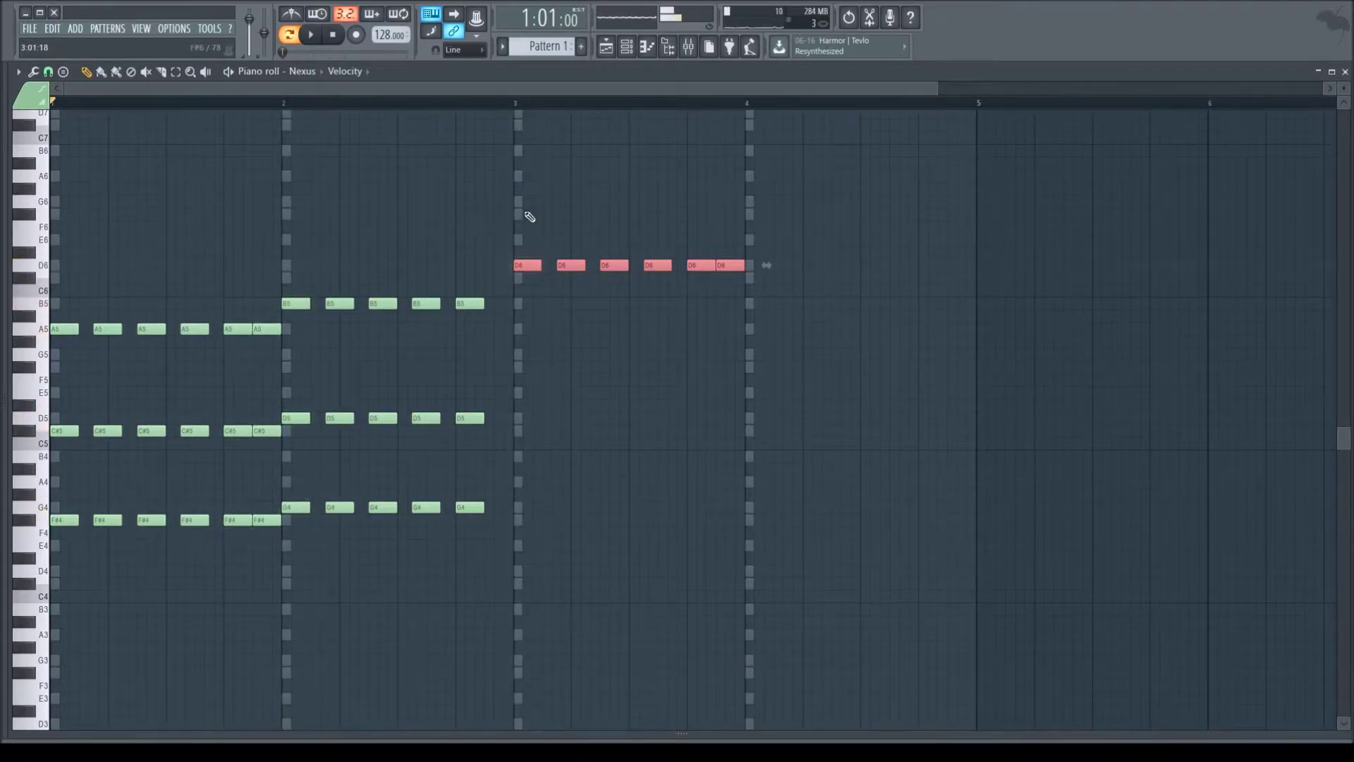
pyautogui.click(537, 380)
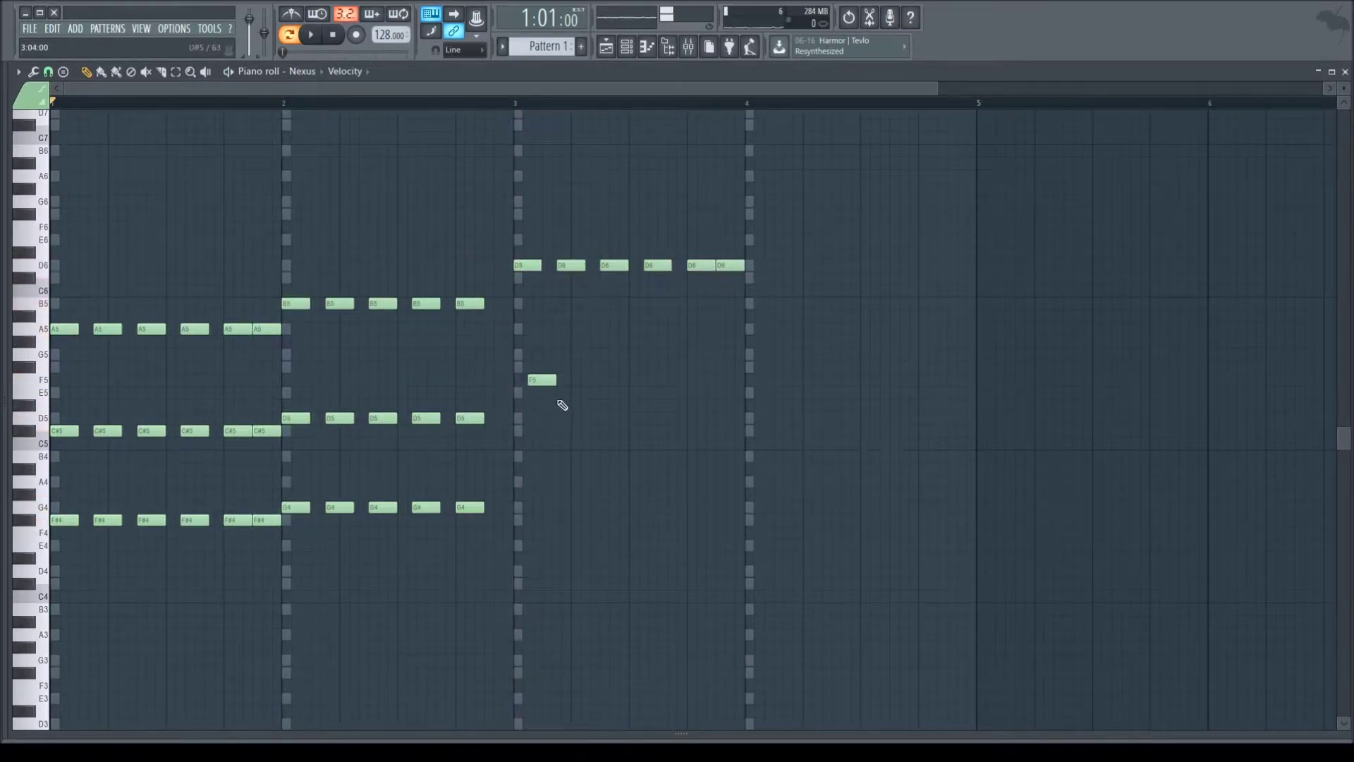
pyautogui.moveTo(821, 348); pyautogui.dragTo(525, 368)
pyautogui.keyDown('ctrl'); pyautogui.moveTo(801, 420); pyautogui.dragTo(531, 456); pyautogui.keyUp('ctrl')
pyautogui.click(544, 431)
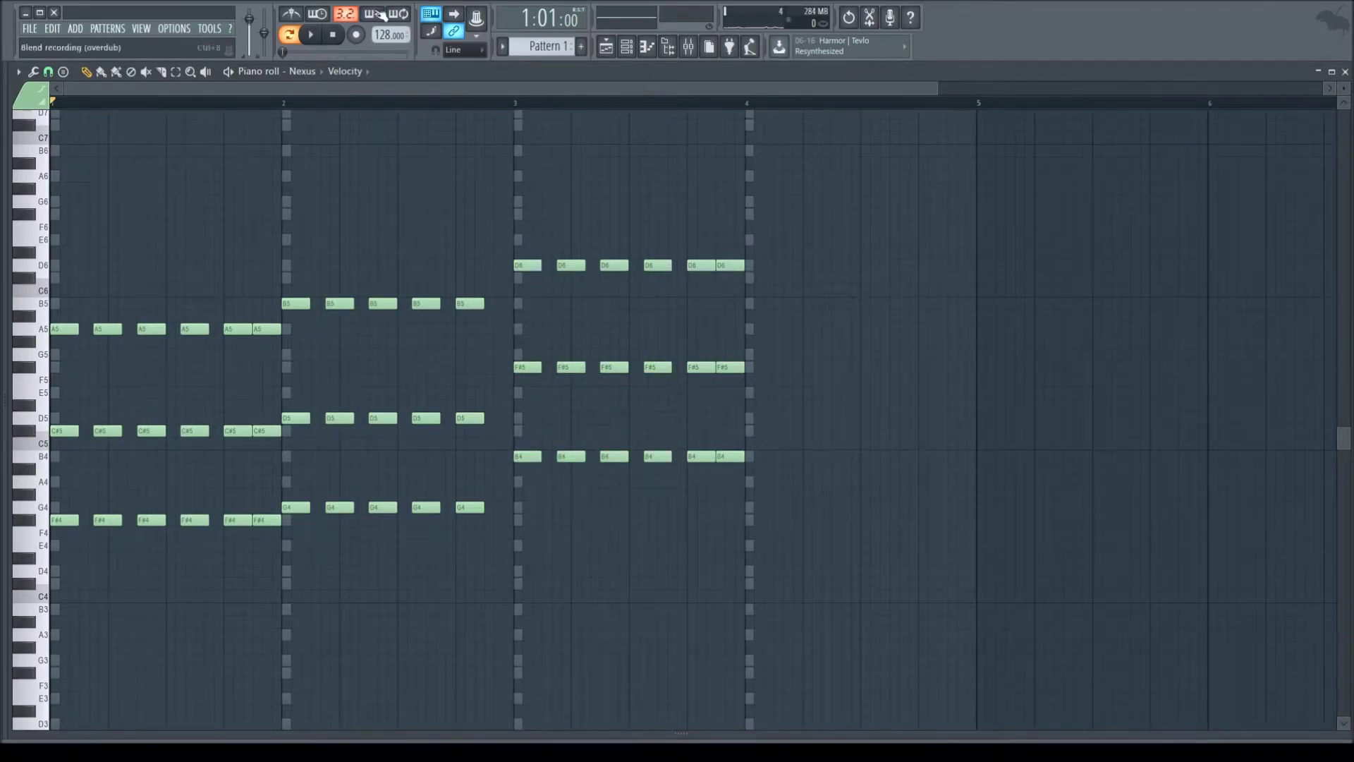
# Play back the three chords from the beginning of the pattern.
pyautogui.click(310, 34)
pyautogui.scroll(1, 391, 99)
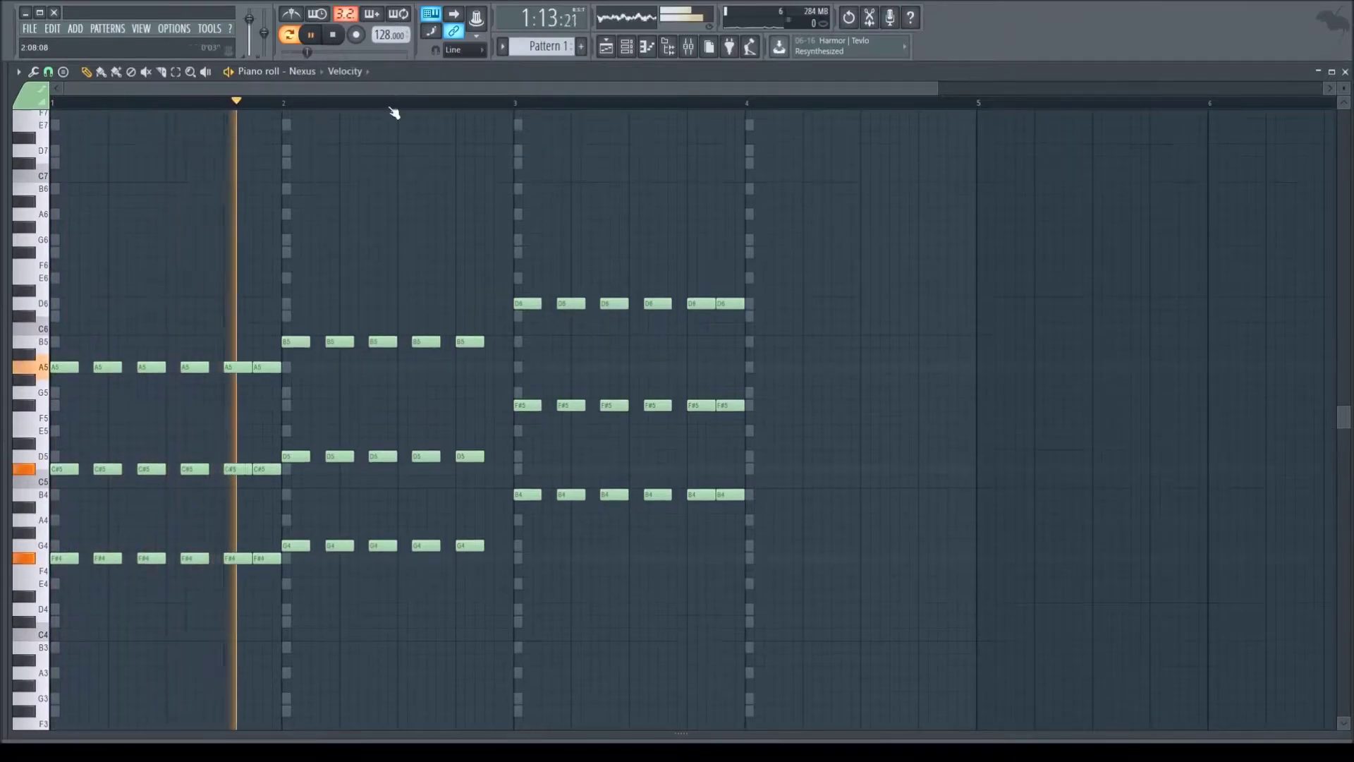
pyautogui.scroll(-1, 394, 113)
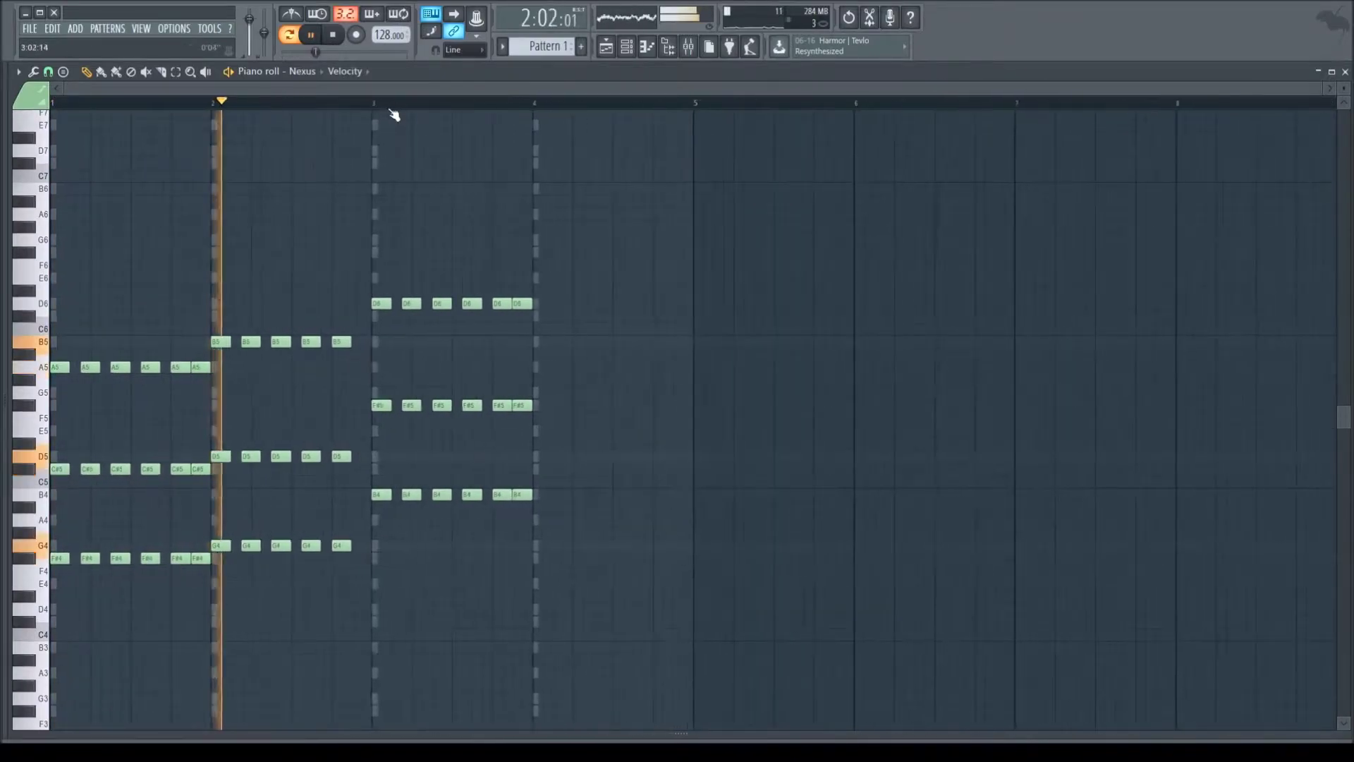
pyautogui.click(336, 35)
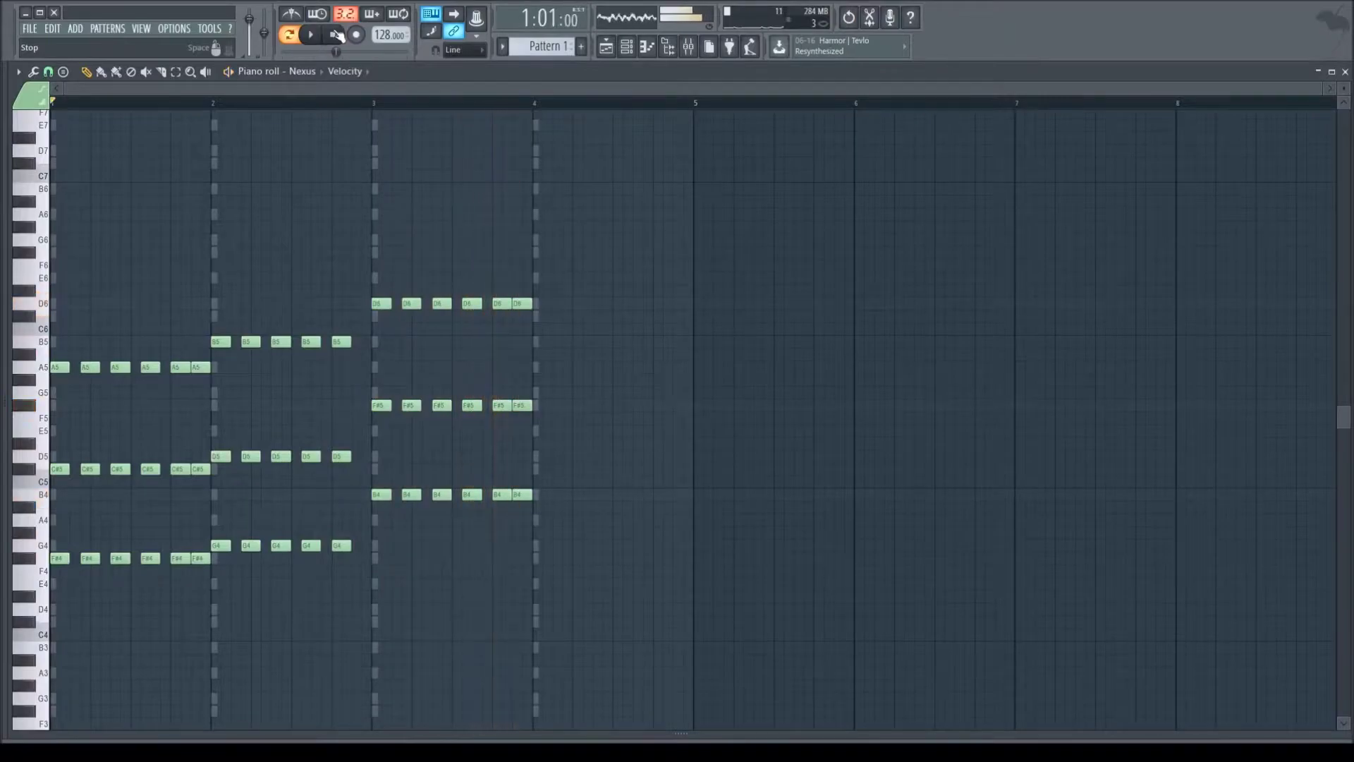
# Build the fourth chord in bar 4 from rows of five rhythmic notes on C#6, E5 and A4.
pyautogui.click(541, 315)
pyautogui.rightClick(547, 317)
pyautogui.moveTo(548, 332); pyautogui.dragTo(376, 299)
pyautogui.moveTo(500, 321); pyautogui.dragTo(542, 521)
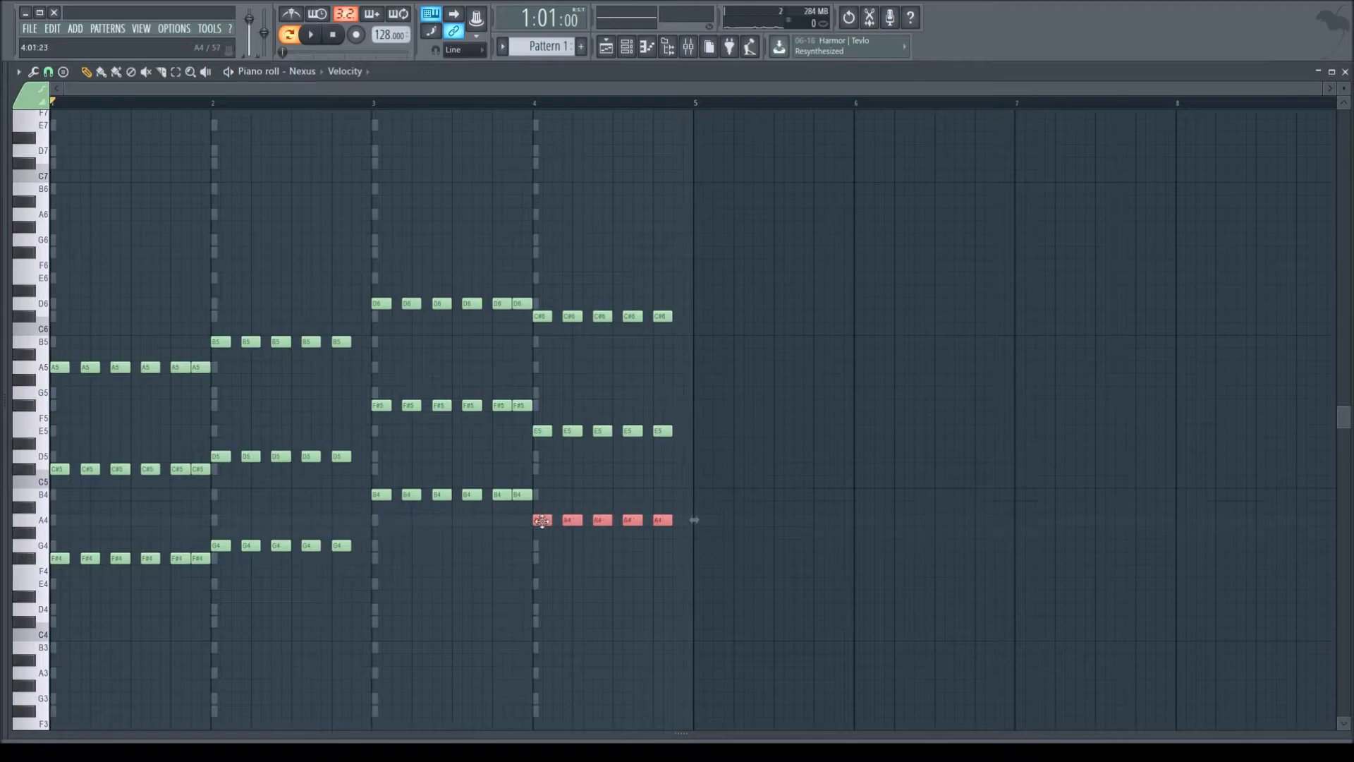
# Audition the chords and play back the full four-bar progression.
pyautogui.keyDown('alt'); pyautogui.rightClick(542, 490); pyautogui.keyUp('alt')
pyautogui.keyDown('alt'); pyautogui.rightClick(543, 490); pyautogui.keyUp('alt')
pyautogui.keyDown('alt'); pyautogui.rightClick(521, 468); pyautogui.keyUp('alt')
pyautogui.keyDown('alt'); pyautogui.rightClick(196, 504); pyautogui.keyUp('alt')
pyautogui.keyDown('alt'); pyautogui.rightClick(350, 500); pyautogui.keyUp('alt')
pyautogui.keyDown('alt'); pyautogui.rightClick(440, 485); pyautogui.keyUp('alt')
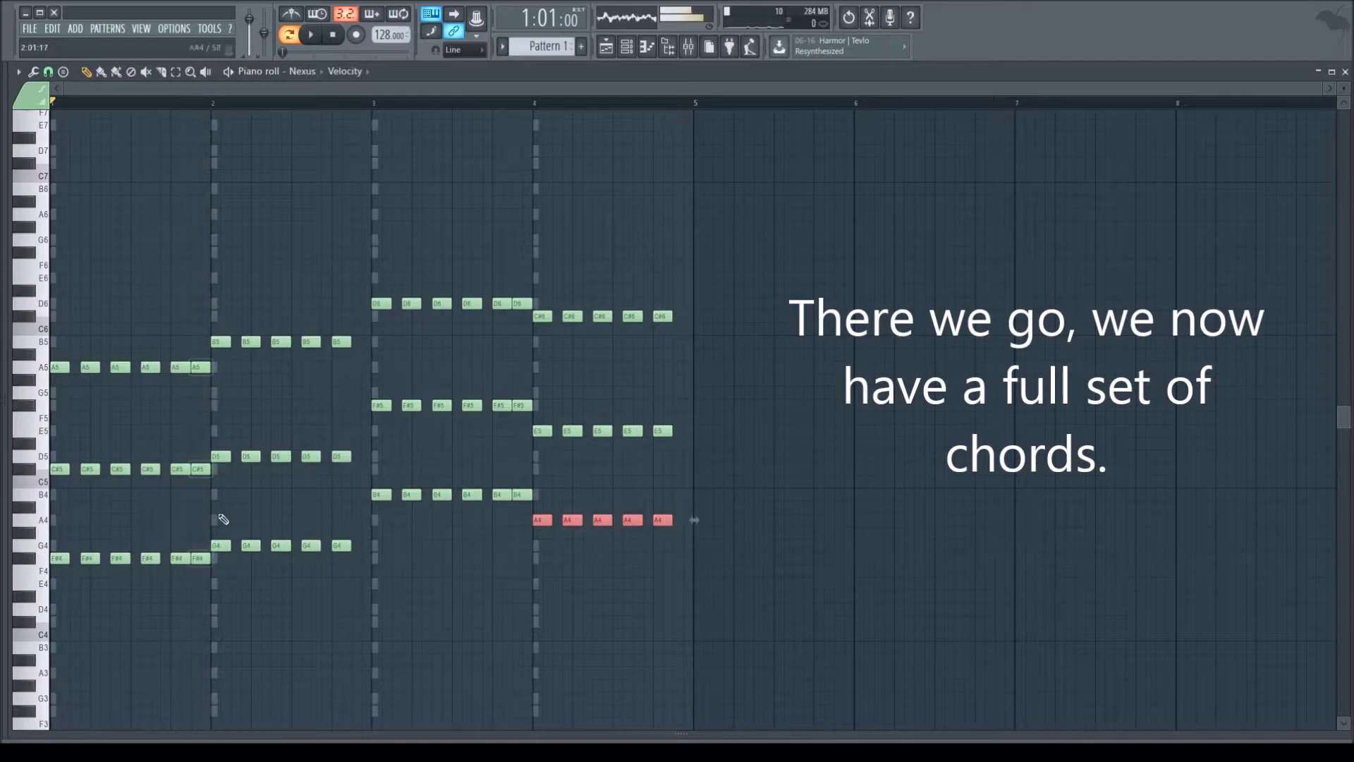
pyautogui.keyDown('alt'); pyautogui.rightClick(494, 474); pyautogui.keyUp('alt')
pyautogui.press('space')
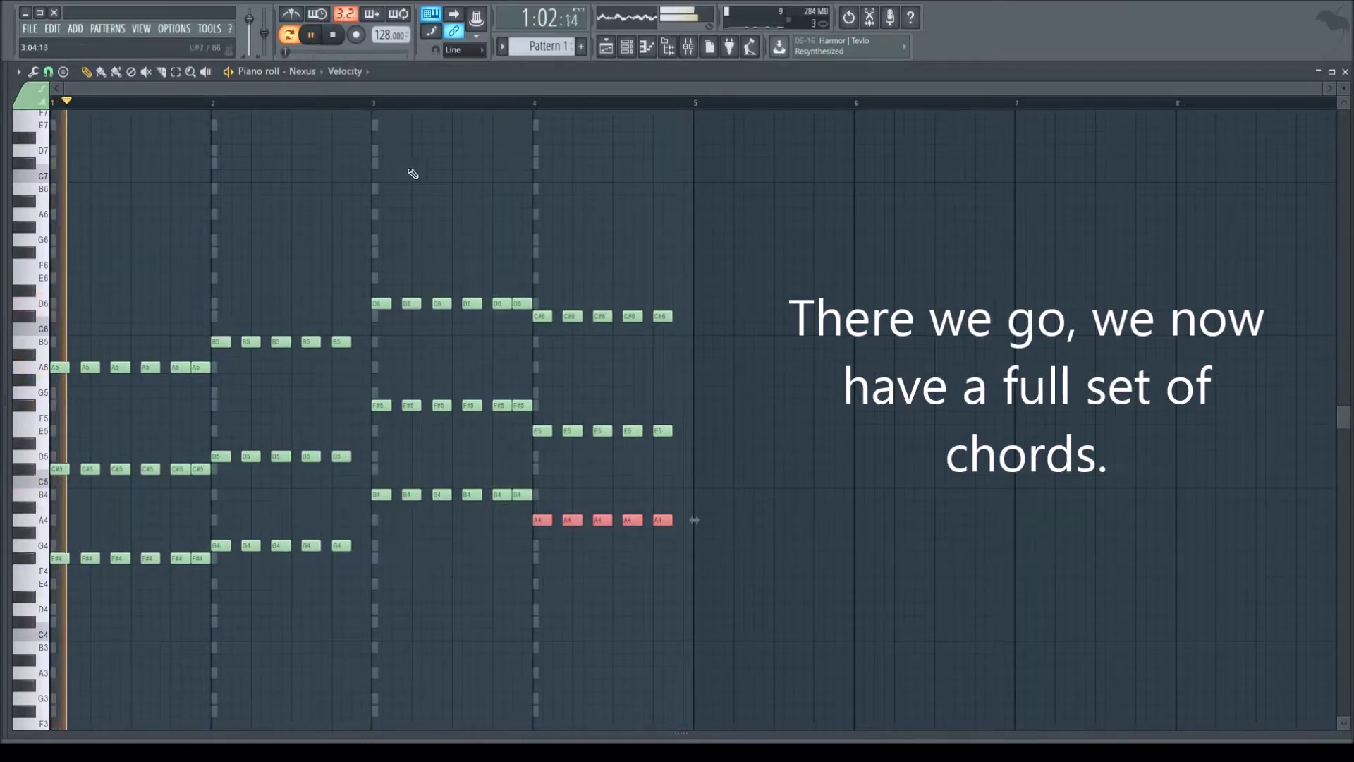
pyautogui.keyDown('ctrl'); pyautogui.click(700, 238); pyautogui.keyUp('ctrl')
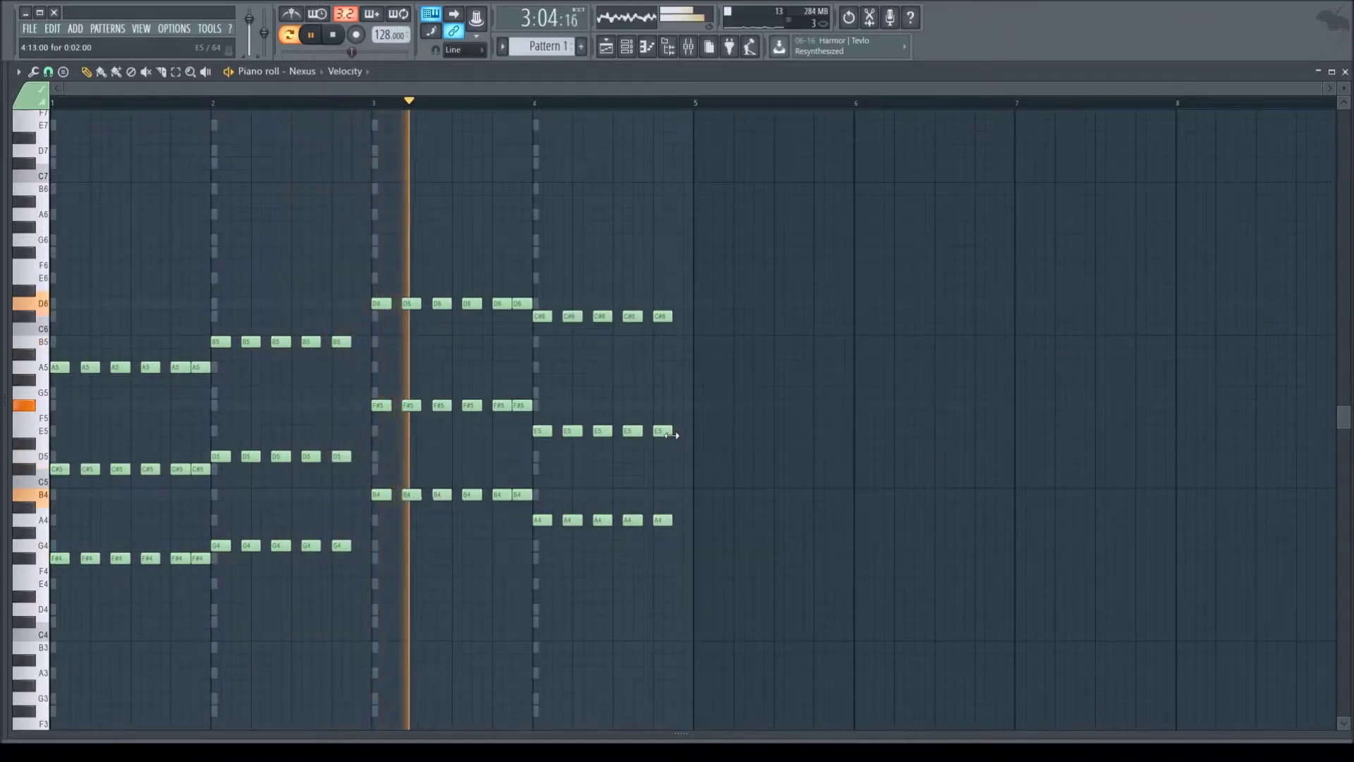
pyautogui.scroll(-1, 671, 455)
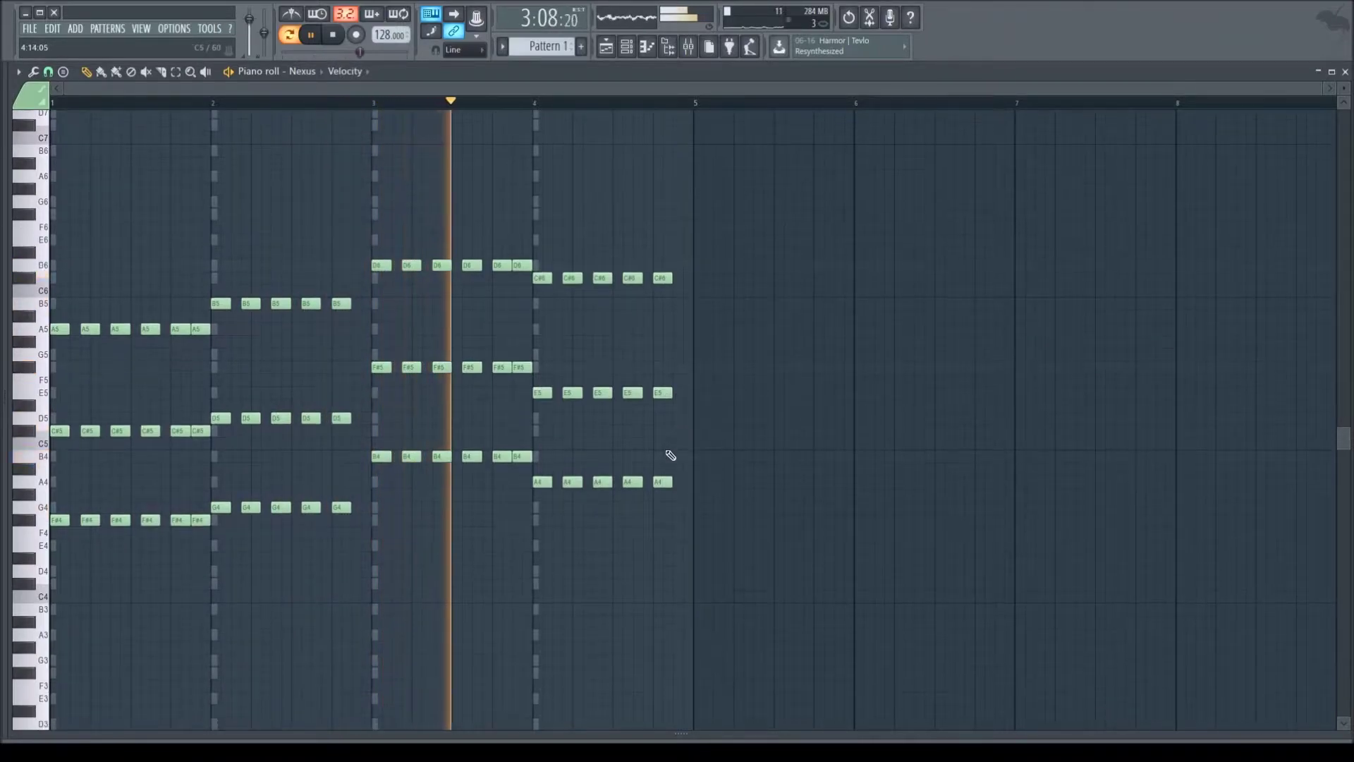
# Raise the top note of the last chord in bar 1 to C#6, and audition the chords around the change.
pyautogui.click(335, 36)
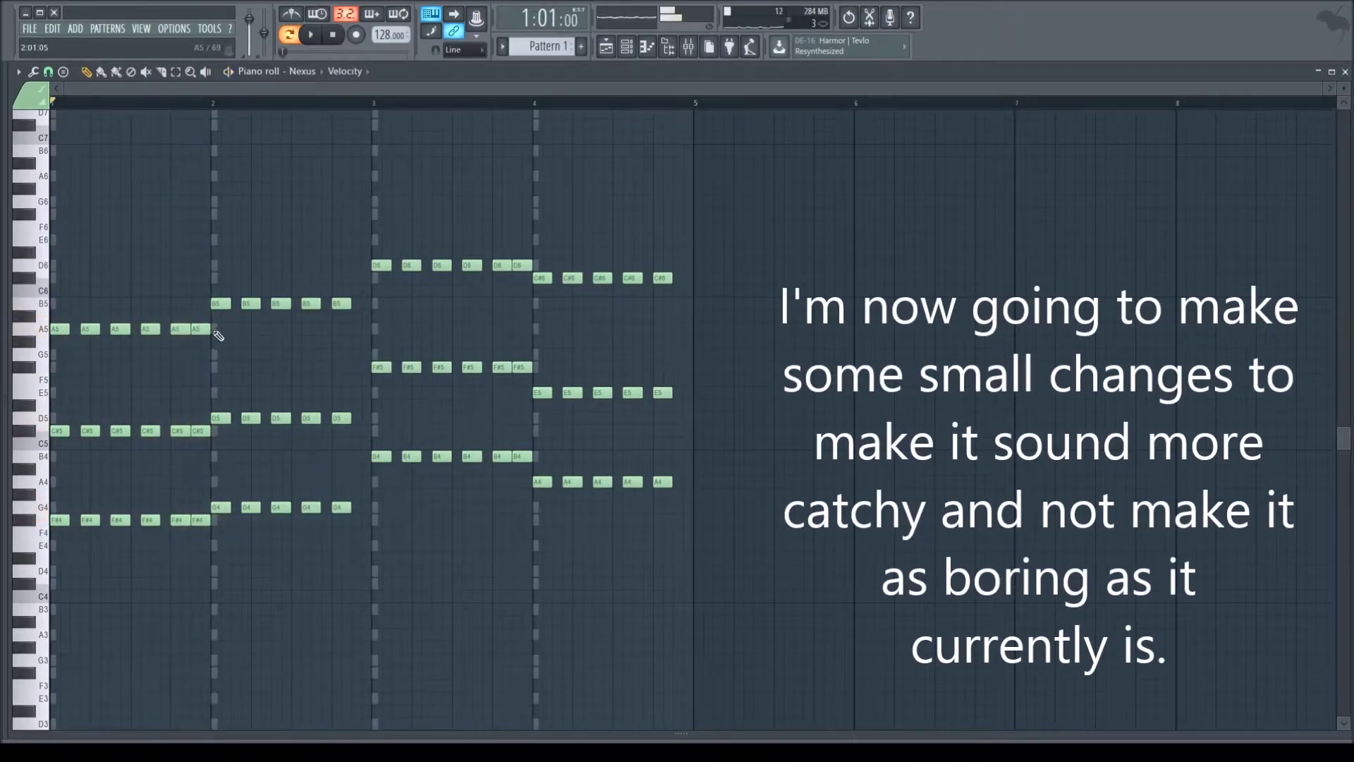
pyautogui.moveTo(196, 329); pyautogui.dragTo(199, 276)
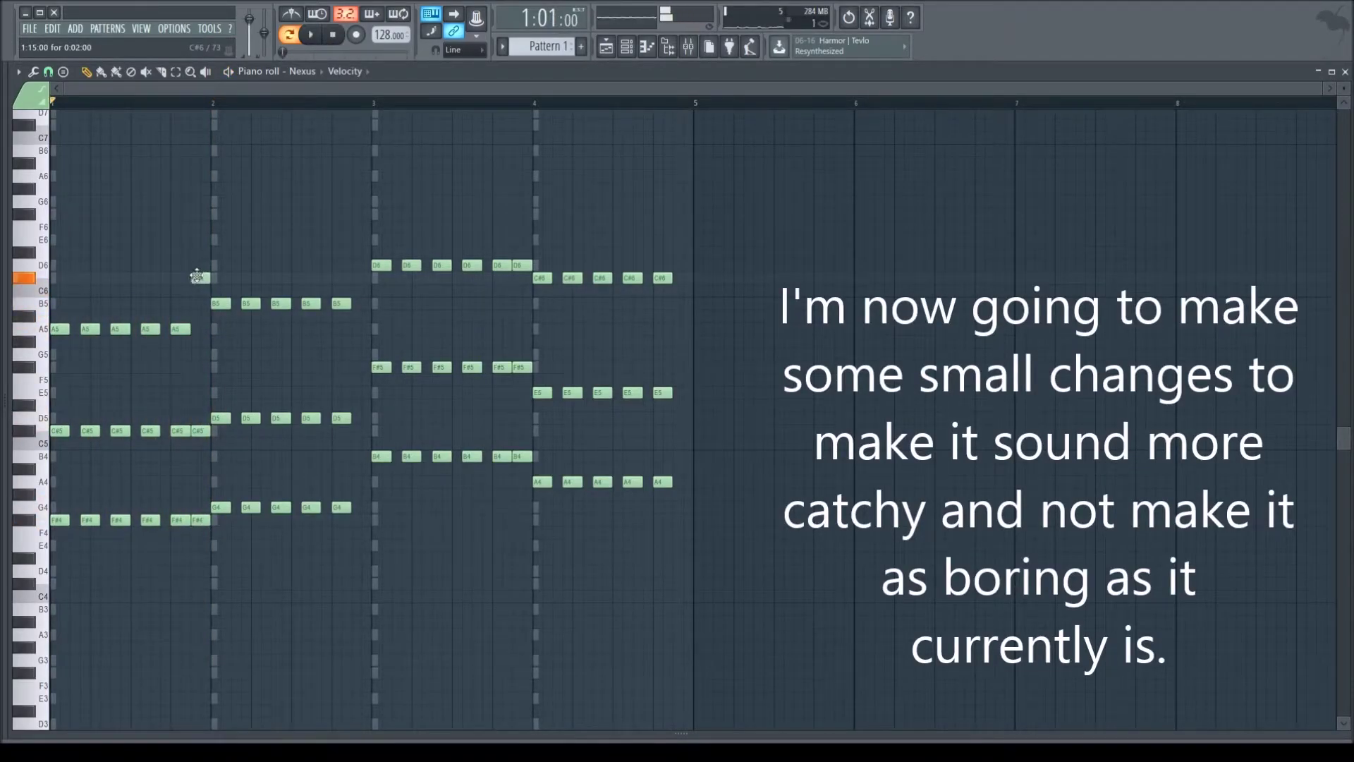
pyautogui.keyDown('alt'); pyautogui.rightClick(173, 236); pyautogui.keyUp('alt')
pyautogui.keyDown('alt'); pyautogui.rightClick(200, 221); pyautogui.keyUp('alt')
pyautogui.keyDown('alt'); pyautogui.rightClick(274, 266); pyautogui.keyUp('alt')
pyautogui.keyDown('alt'); pyautogui.rightClick(311, 265); pyautogui.keyUp('alt')
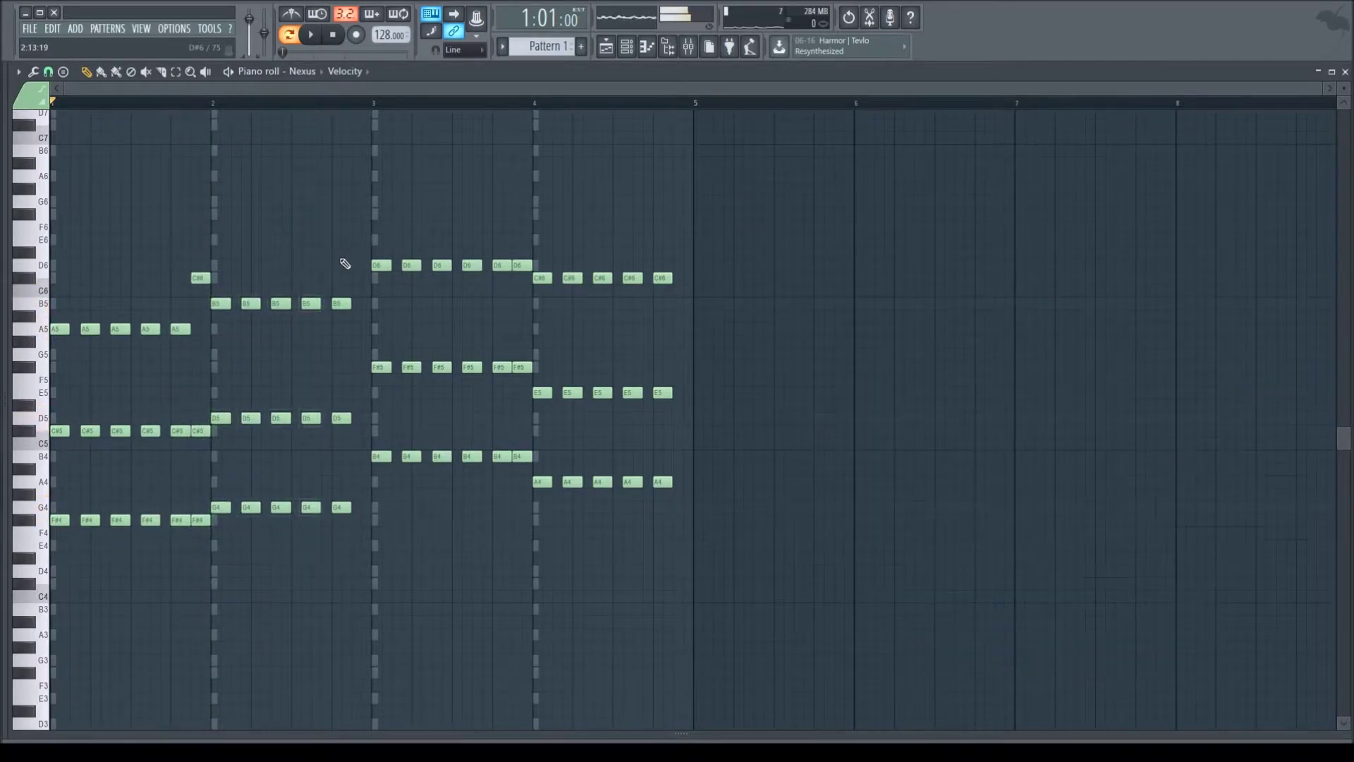
# Lower the top note of the last chord in bar 3 to B5, and play back the progression.
pyautogui.keyDown('alt'); pyautogui.rightClick(385, 232); pyautogui.keyUp('alt')
pyautogui.keyDown('alt'); pyautogui.rightClick(413, 233); pyautogui.keyUp('alt')
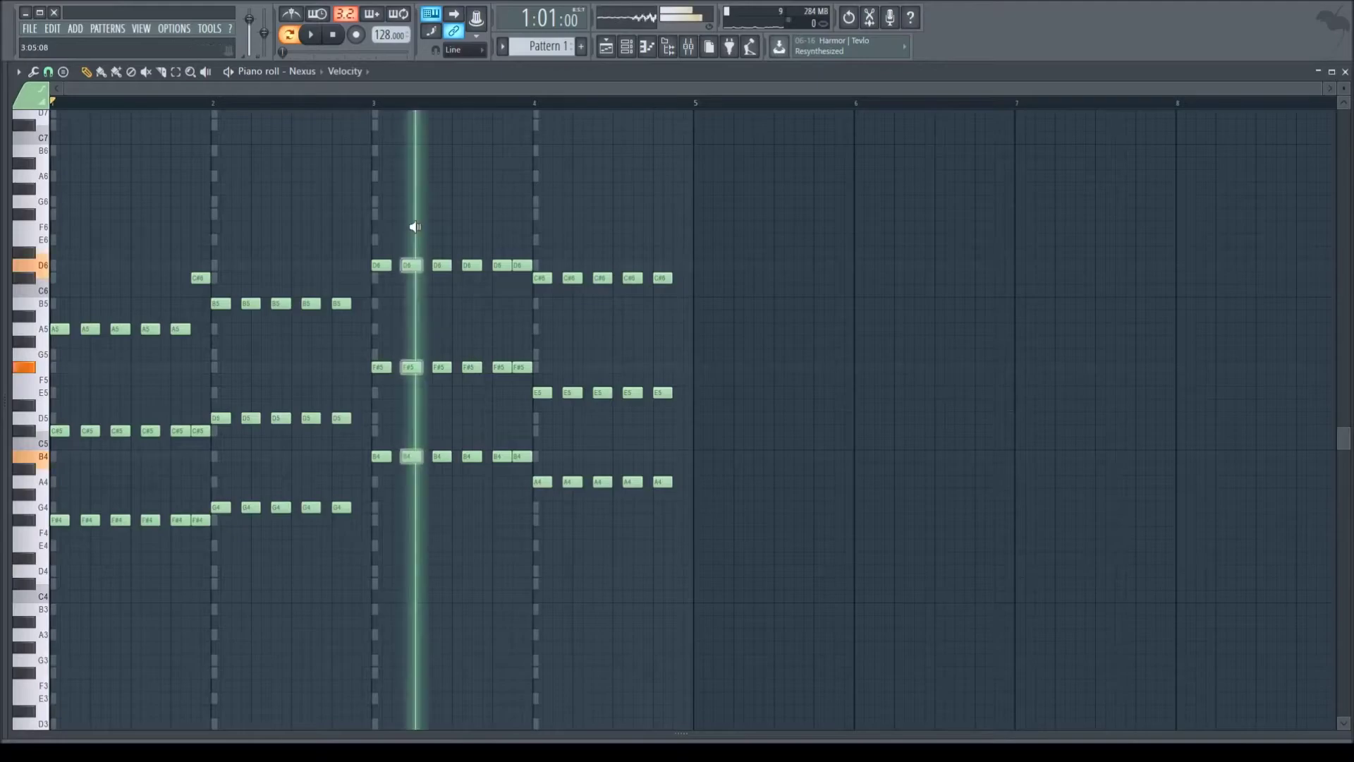
pyautogui.moveTo(516, 265); pyautogui.dragTo(517, 303)
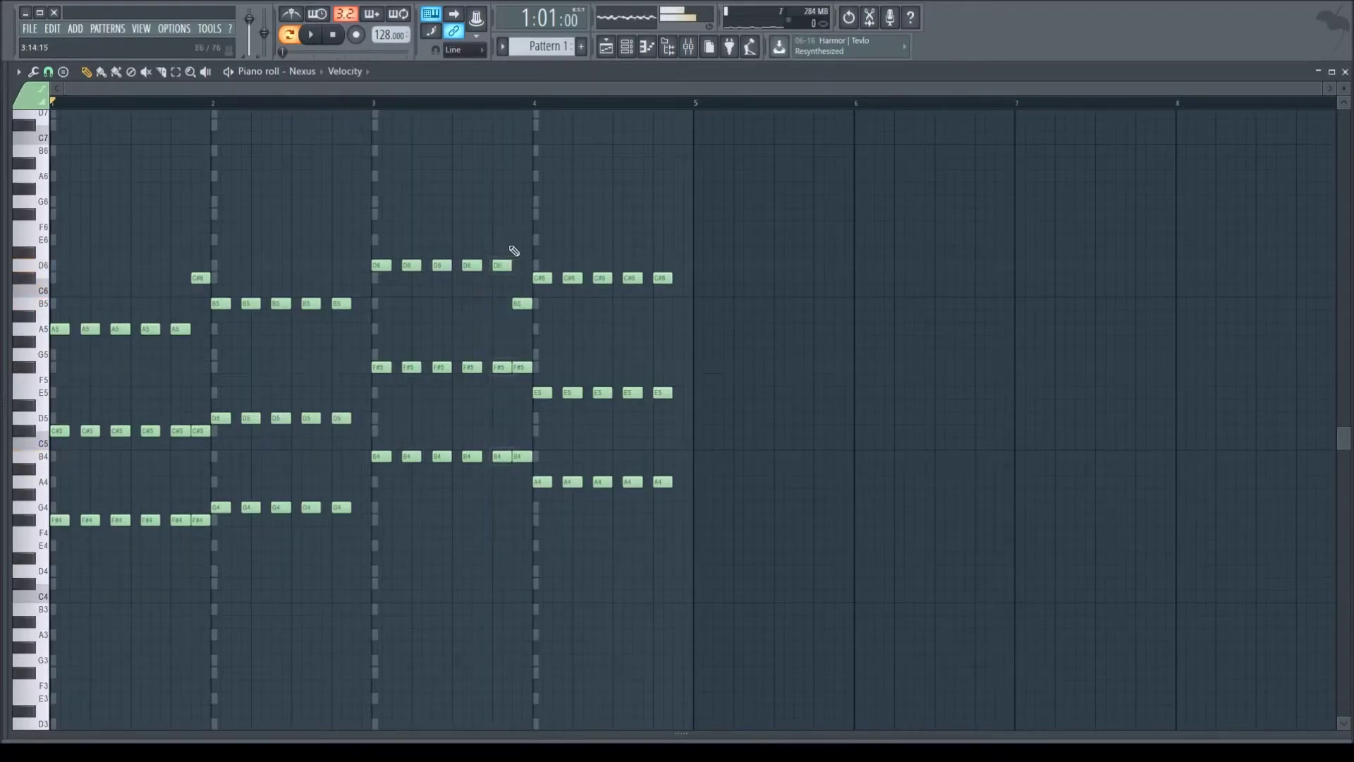
pyautogui.keyDown('alt'); pyautogui.rightClick(536, 248); pyautogui.keyUp('alt')
pyautogui.click(310, 35)
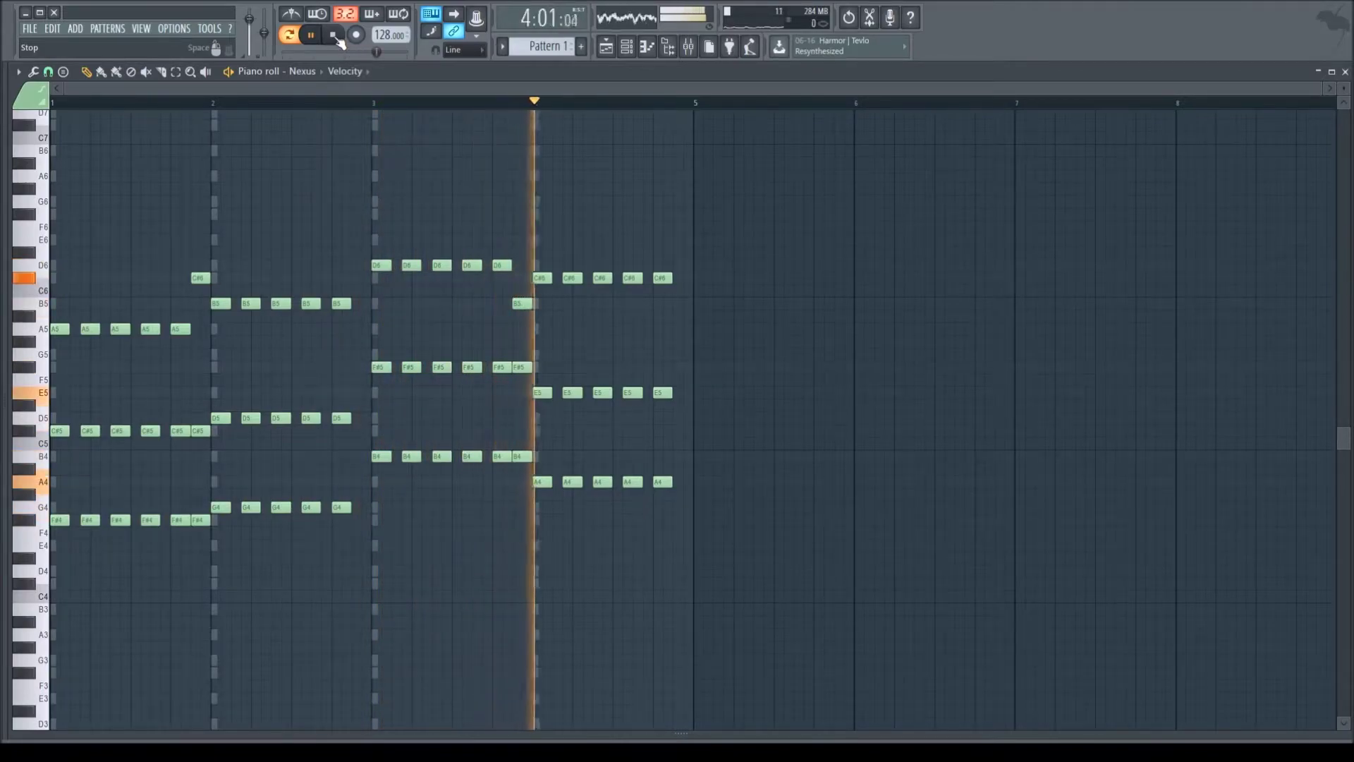
pyautogui.click(336, 37)
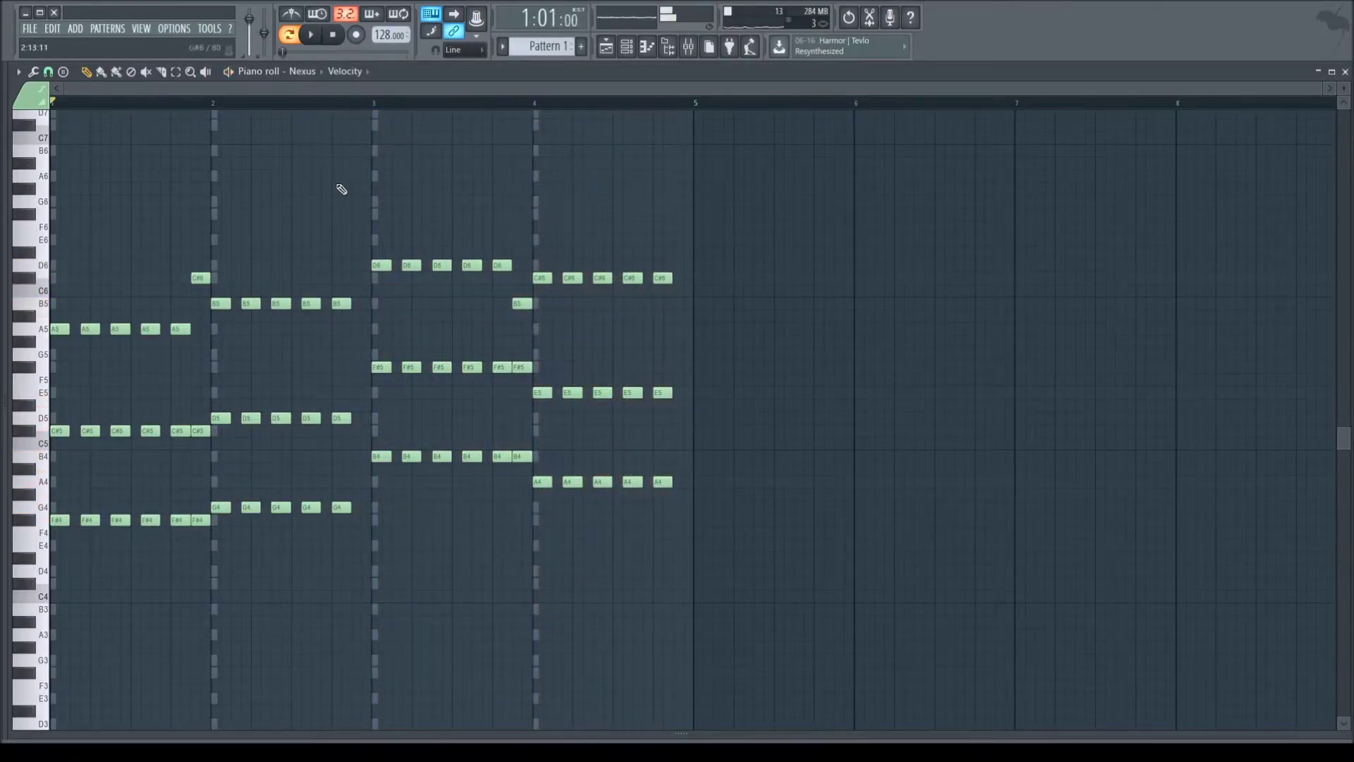
# Raise the top note of the last chord in bar 2 to C#6, and listen to the change.
pyautogui.moveTo(344, 304); pyautogui.dragTo(343, 278)
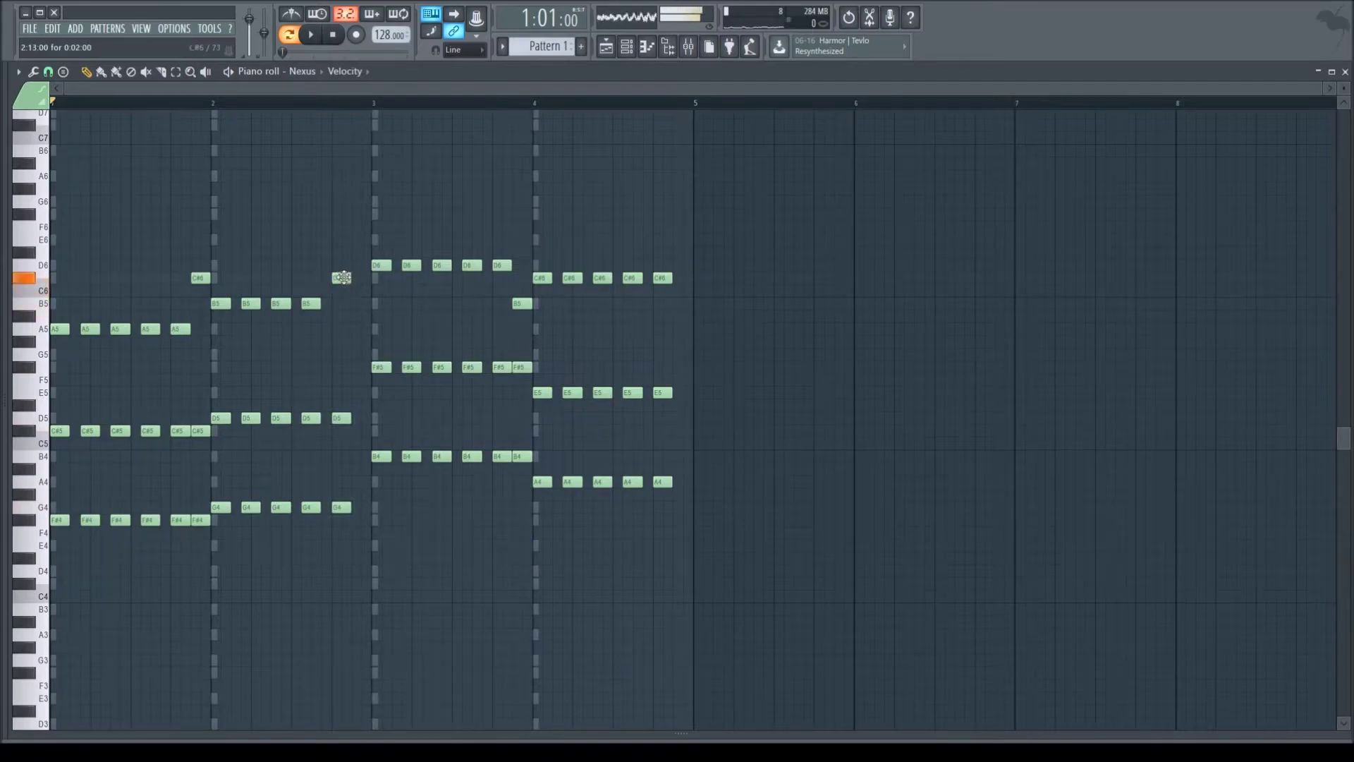
pyautogui.keyDown('alt'); pyautogui.rightClick(346, 240); pyautogui.keyUp('alt')
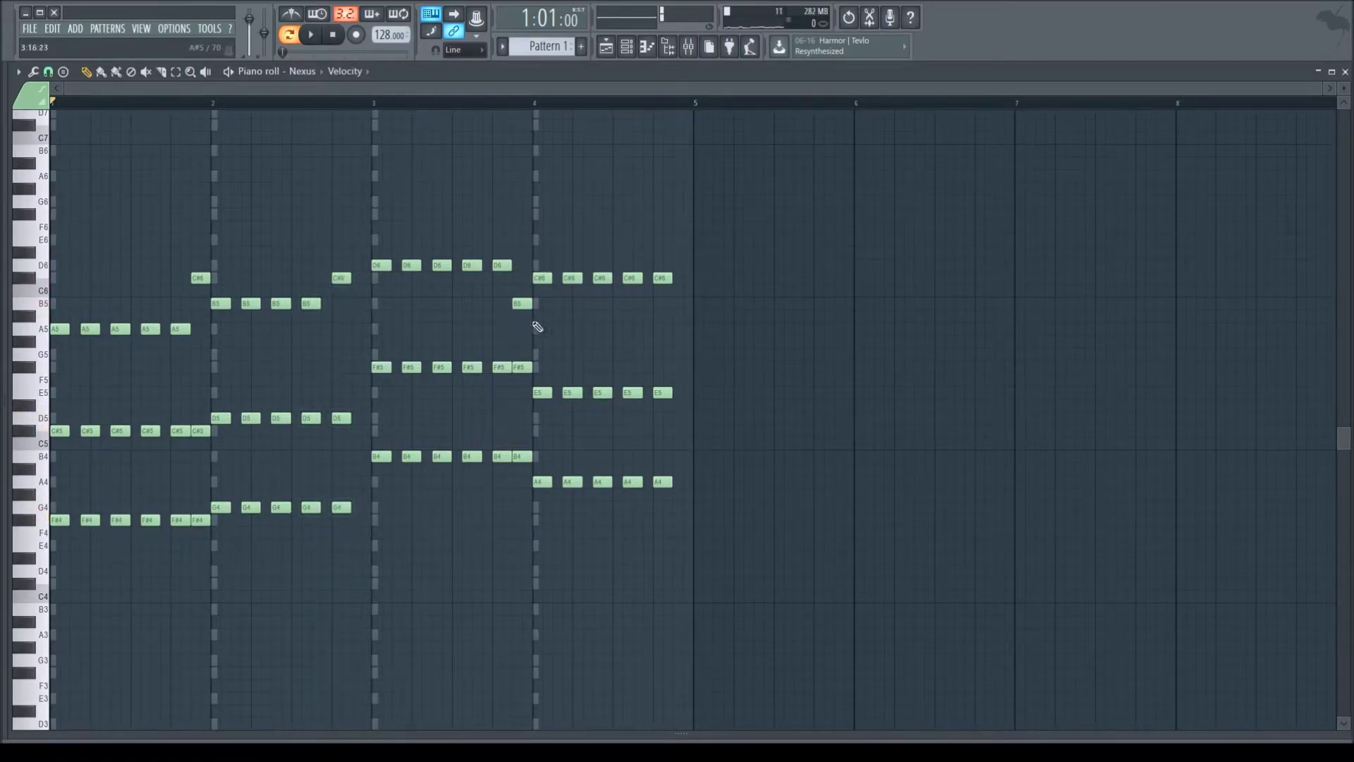
pyautogui.press('space')
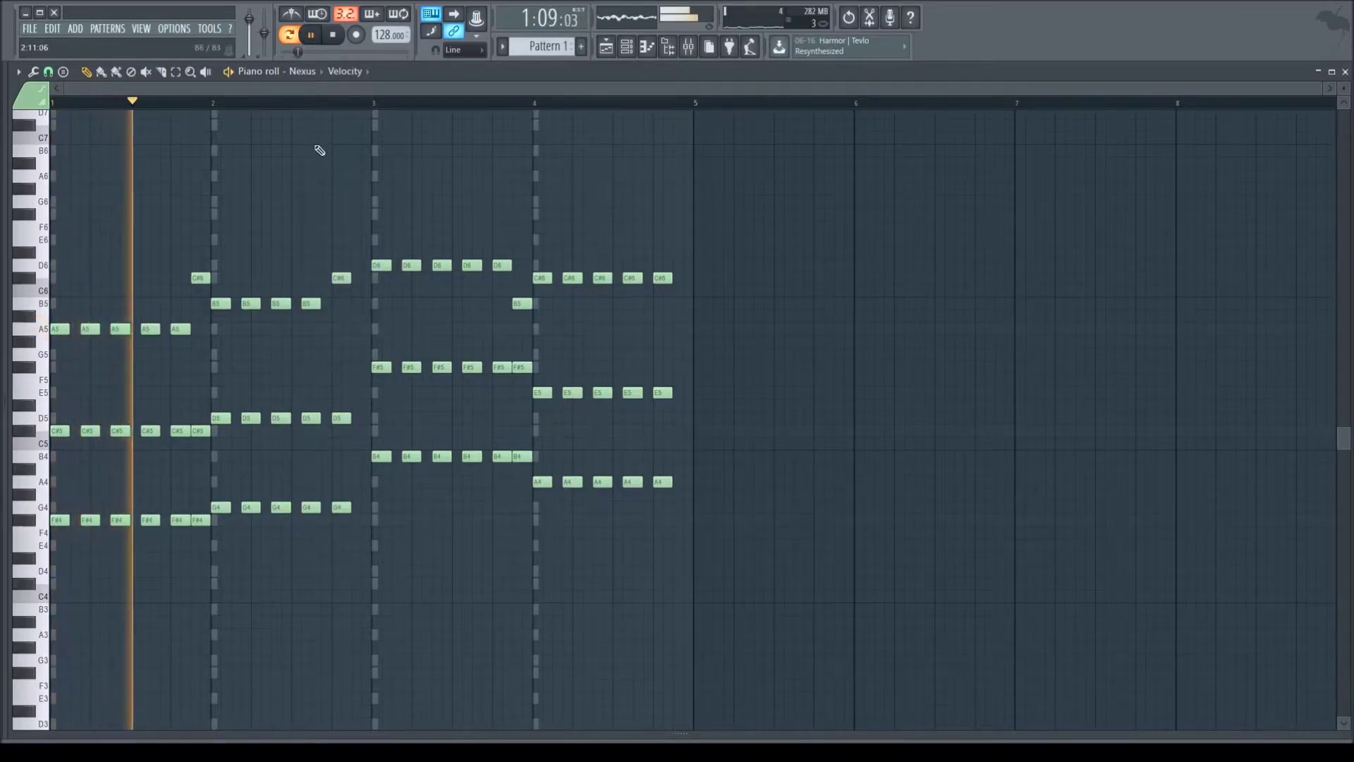
pyautogui.click(337, 35)
# Lower the top note of the last chord in bar 4 to B5, and play back the whole progression.
pyautogui.moveTo(660, 277); pyautogui.dragTo(662, 303)
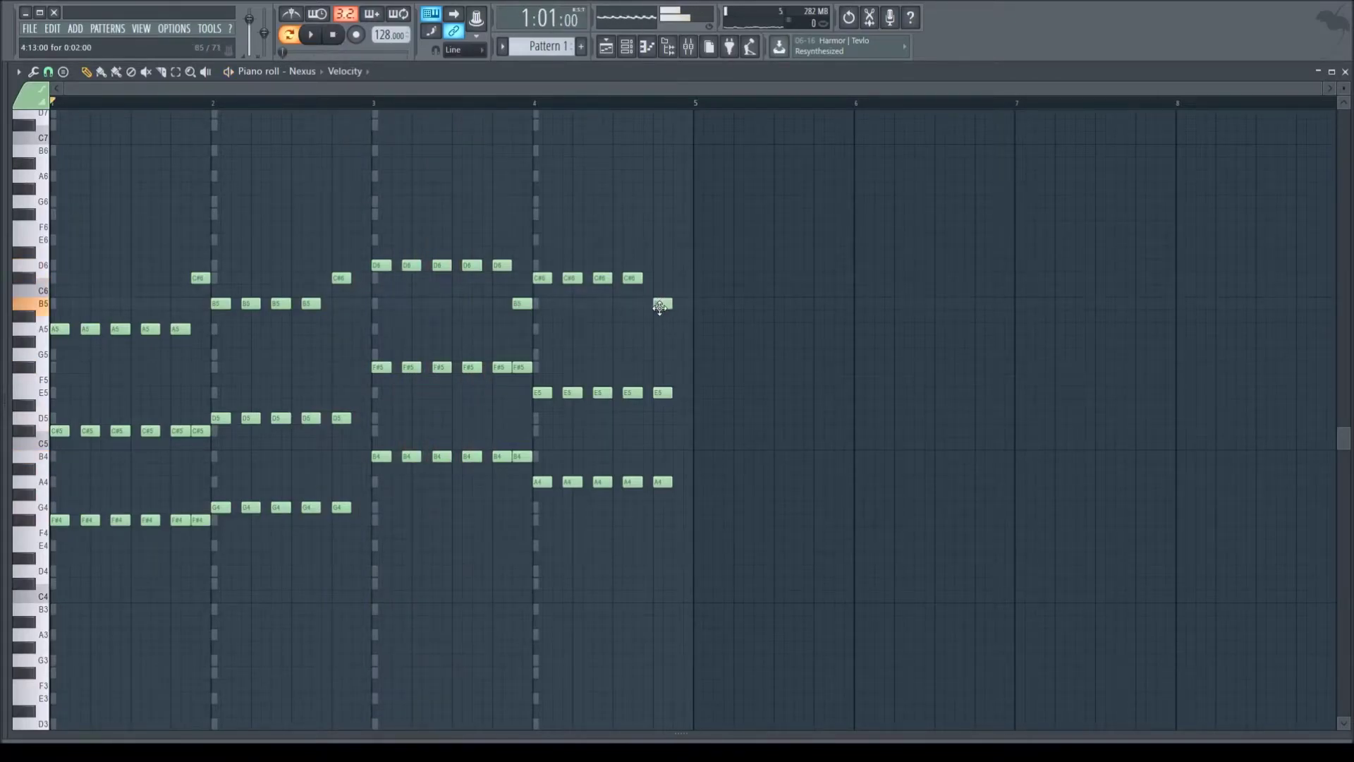
pyautogui.click(661, 277)
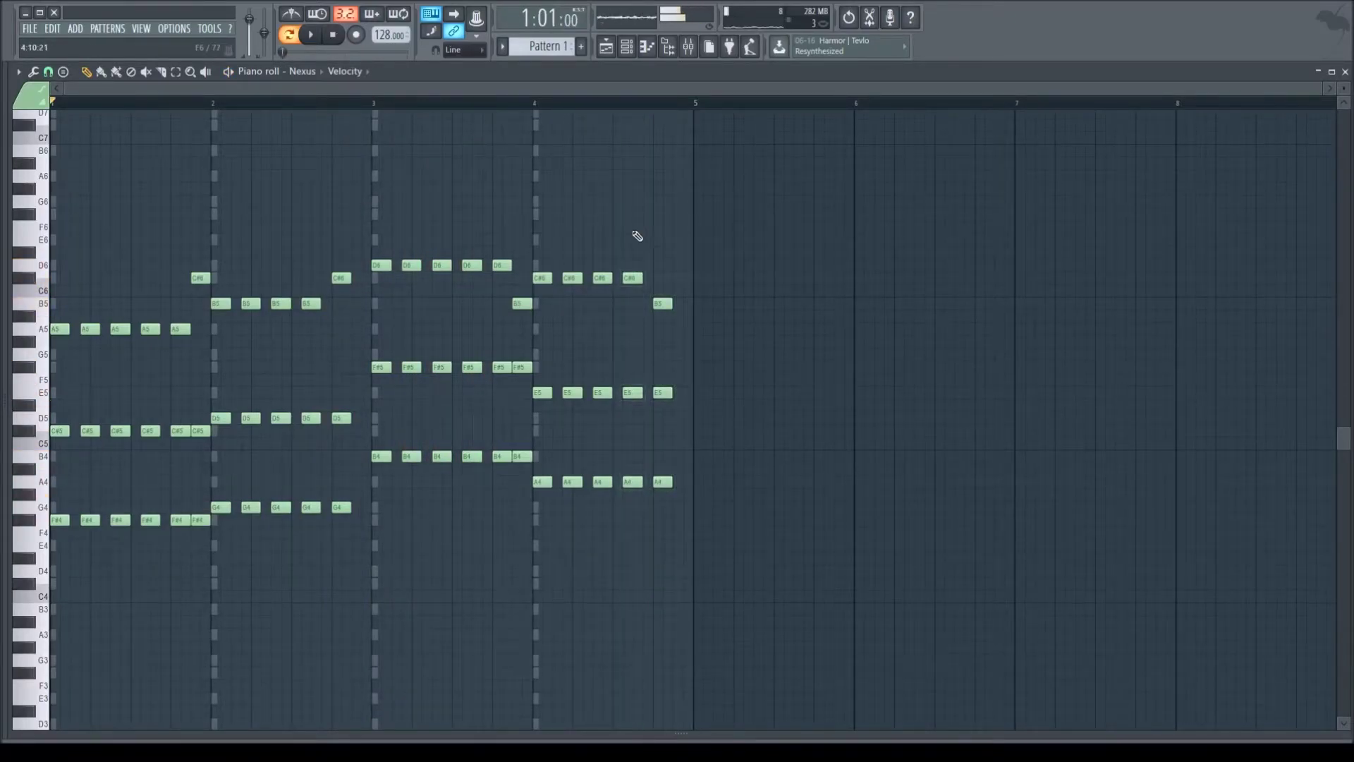
pyautogui.click(314, 36)
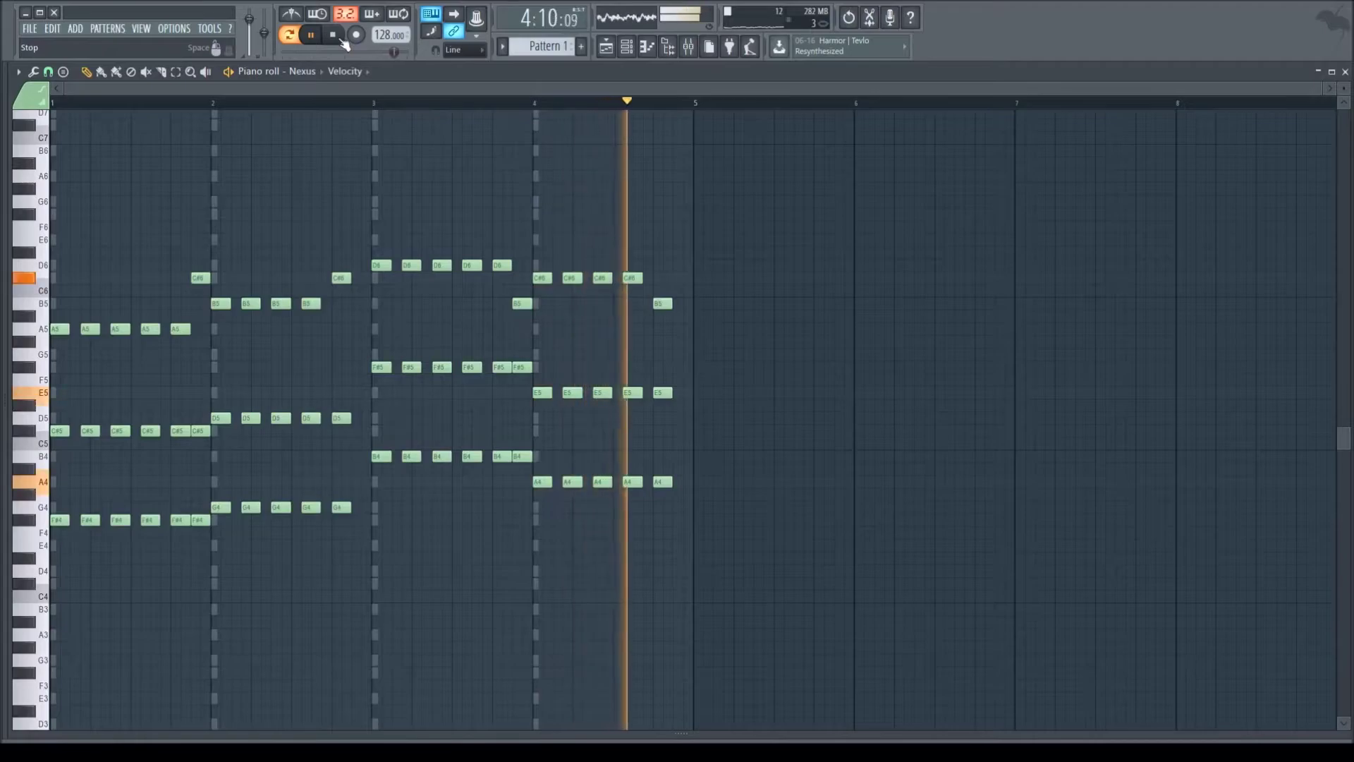
pyautogui.click(342, 40)
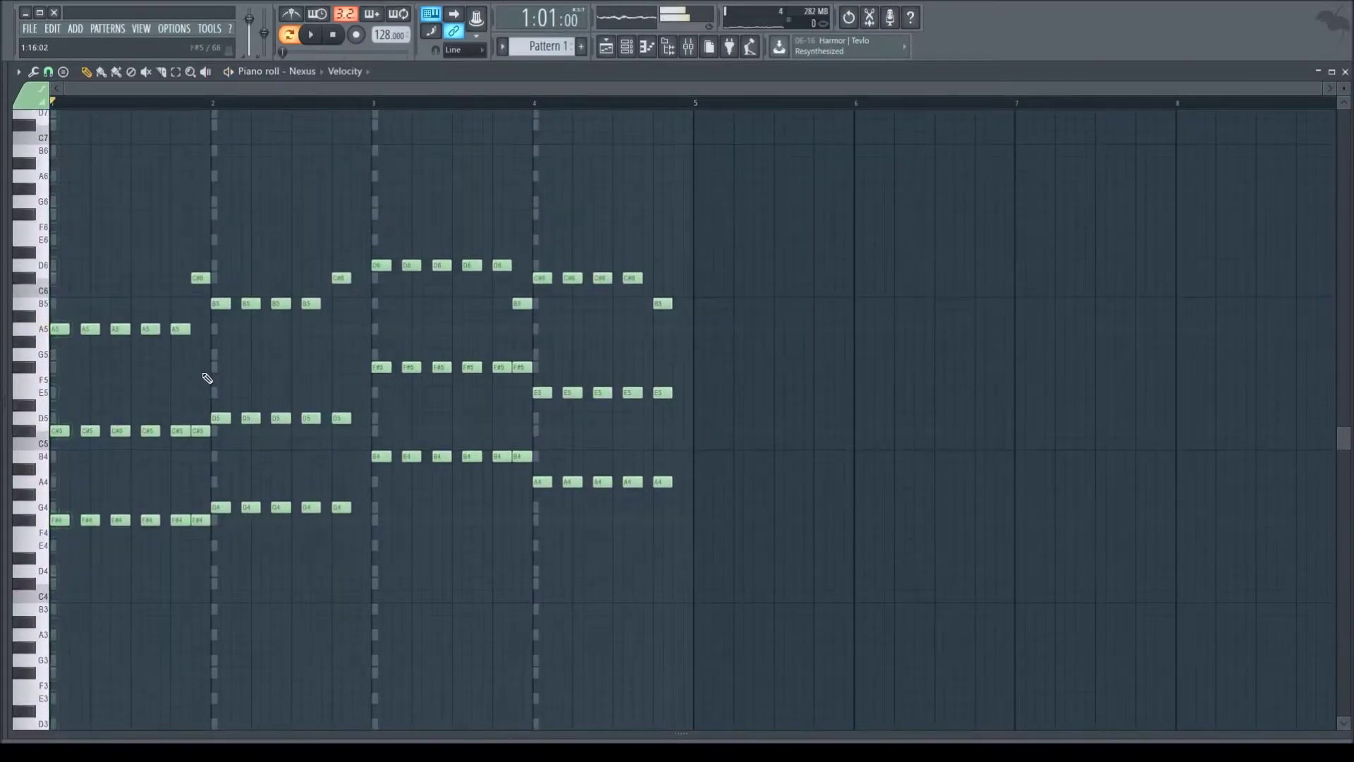
# Load the Dancepiano 2k7 preset from the Piano category in the second Nexus instance.
pyautogui.click(1344, 73)
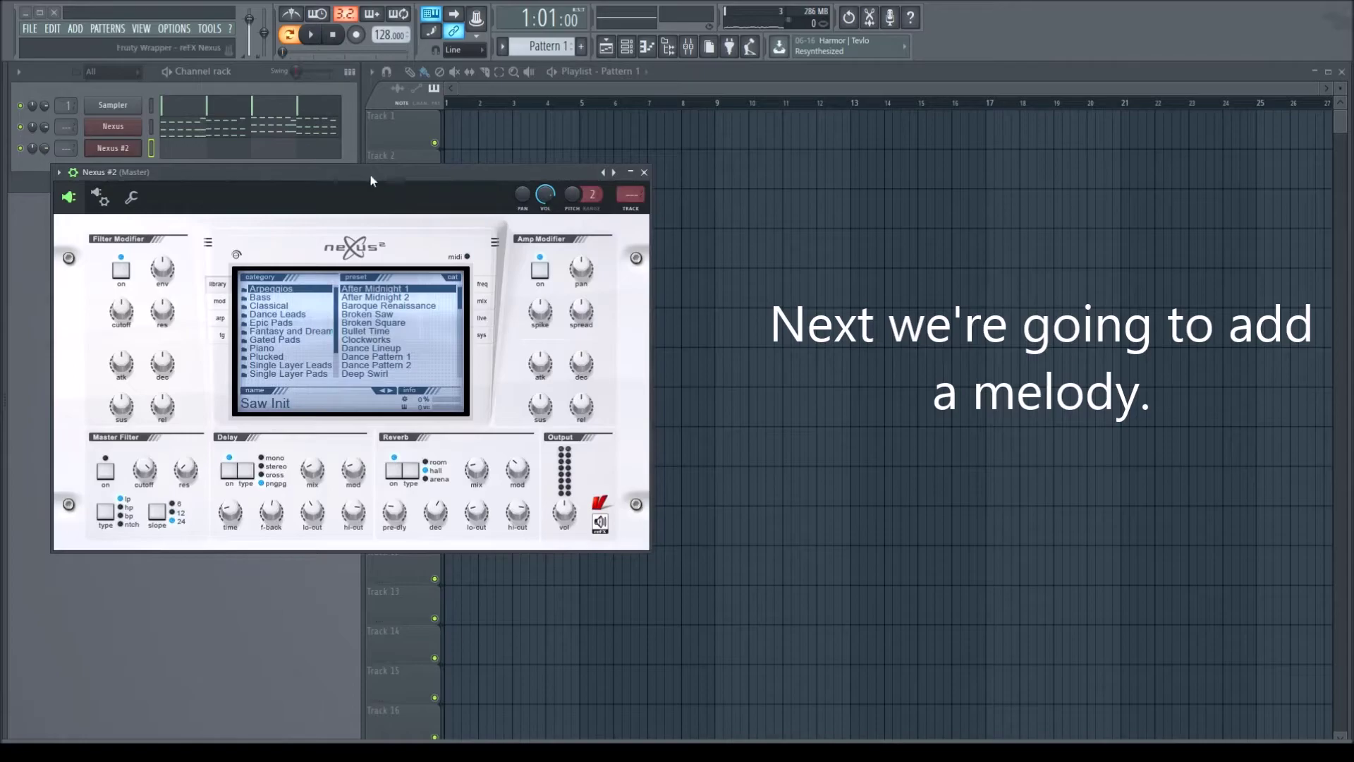
pyautogui.moveTo(368, 179); pyautogui.dragTo(695, 271)
pyautogui.click(587, 439)
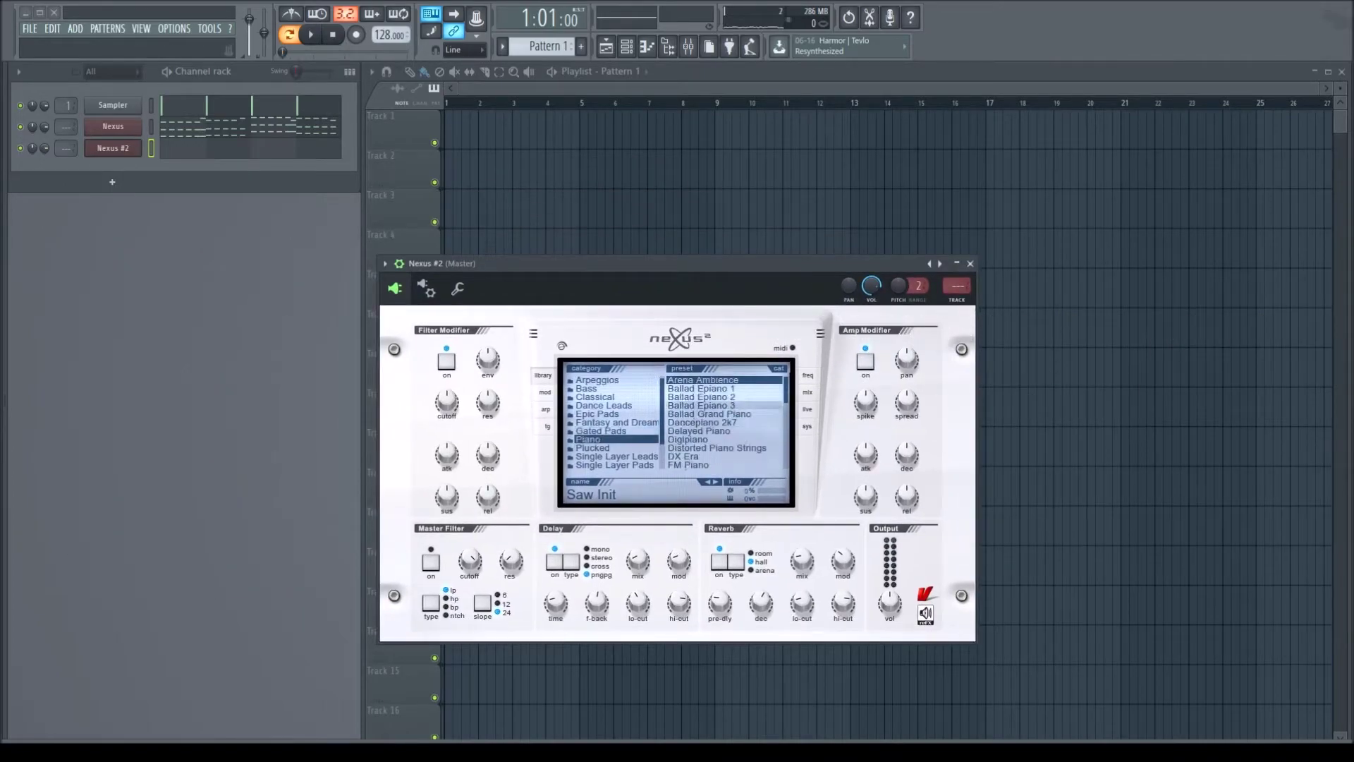
pyautogui.click(705, 422)
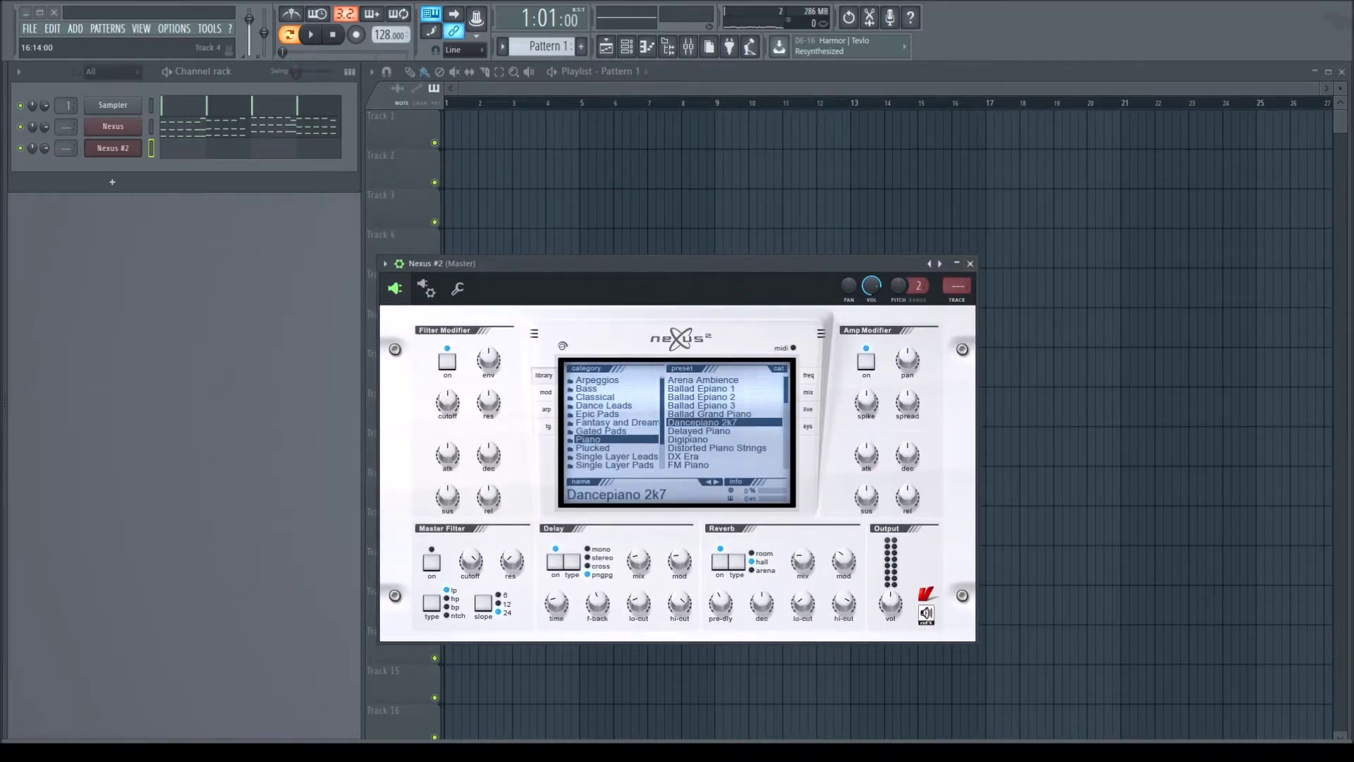
pyautogui.click(971, 263)
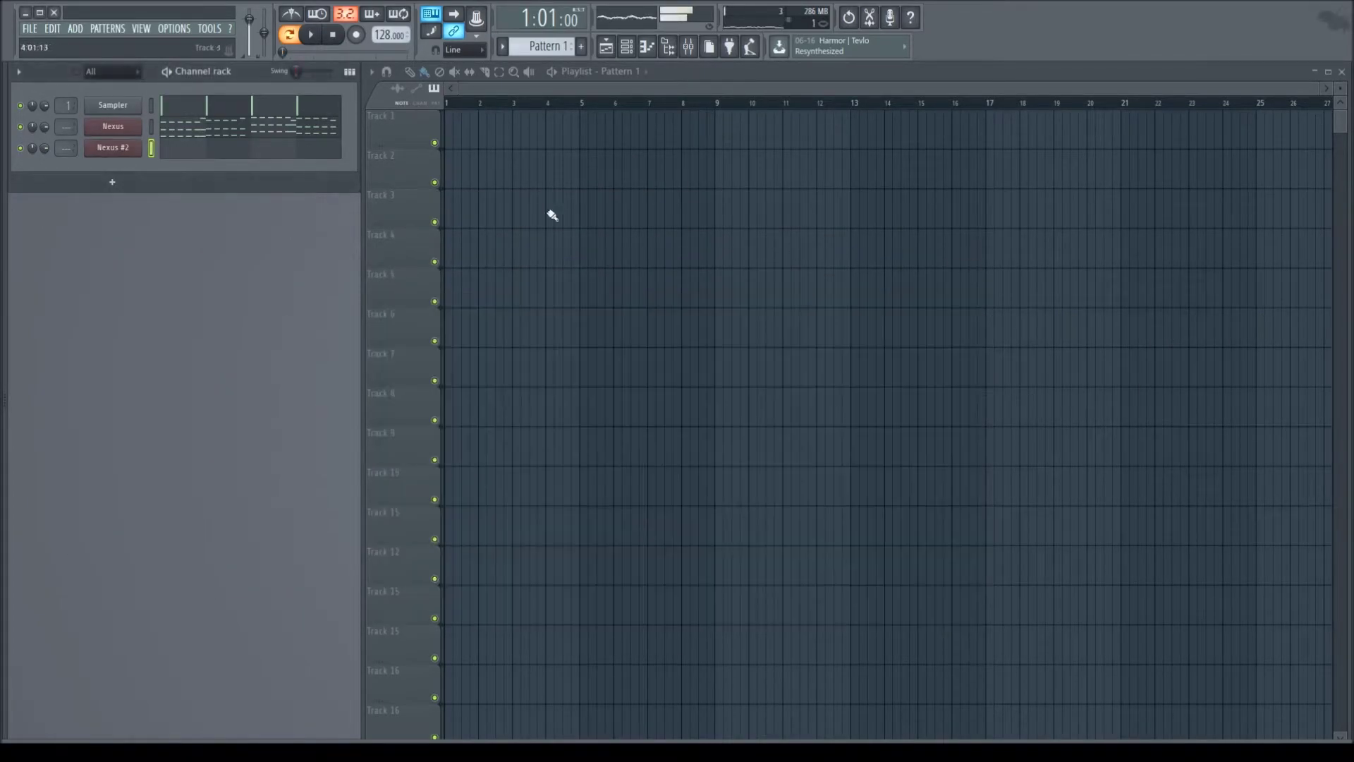
# Copy the chord notes from Nexus to Nexus #2, and play back the two layered pianos.
pyautogui.click(128, 132)
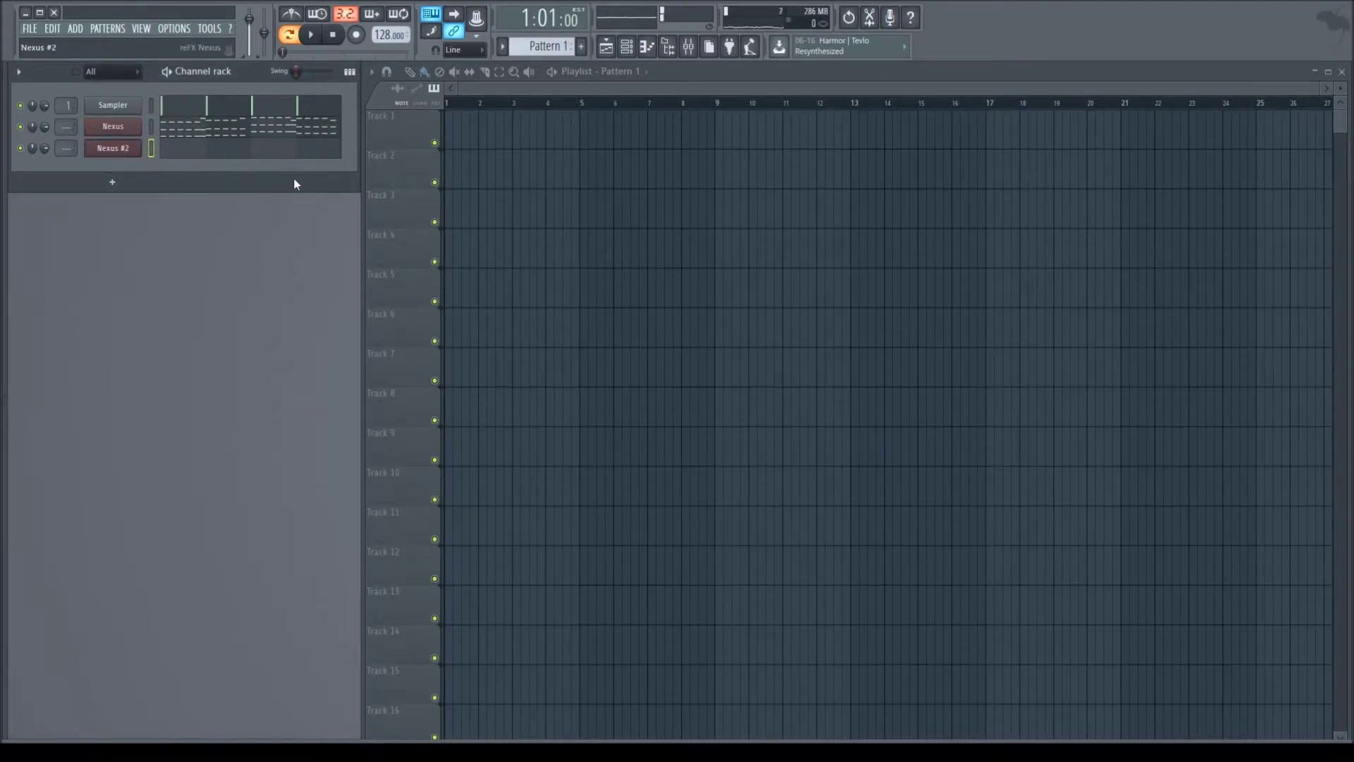
pyautogui.click(310, 35)
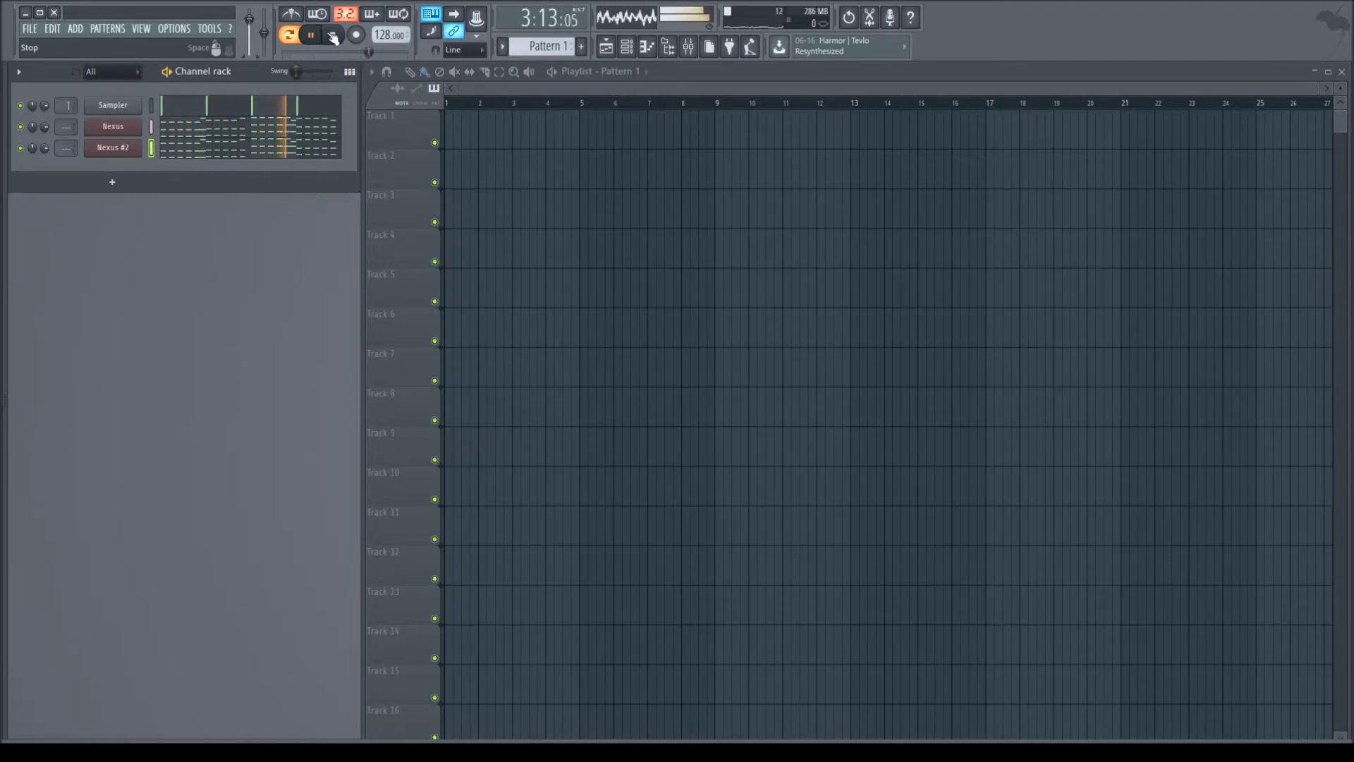
pyautogui.click(332, 35)
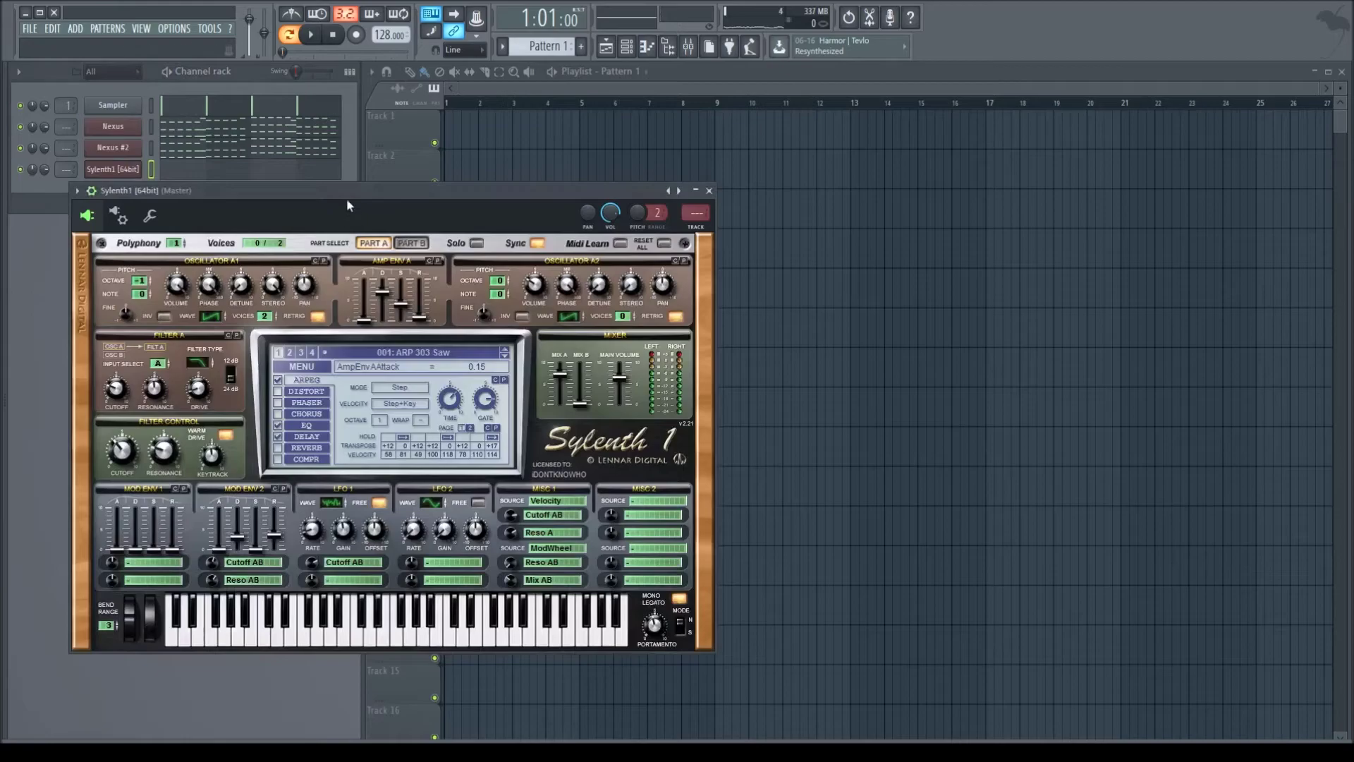
# Load the LEAD - Basic Super Saw preset in Sylenth1, and audition the sound with a few notes.
pyautogui.moveTo(346, 208); pyautogui.dragTo(491, 233)
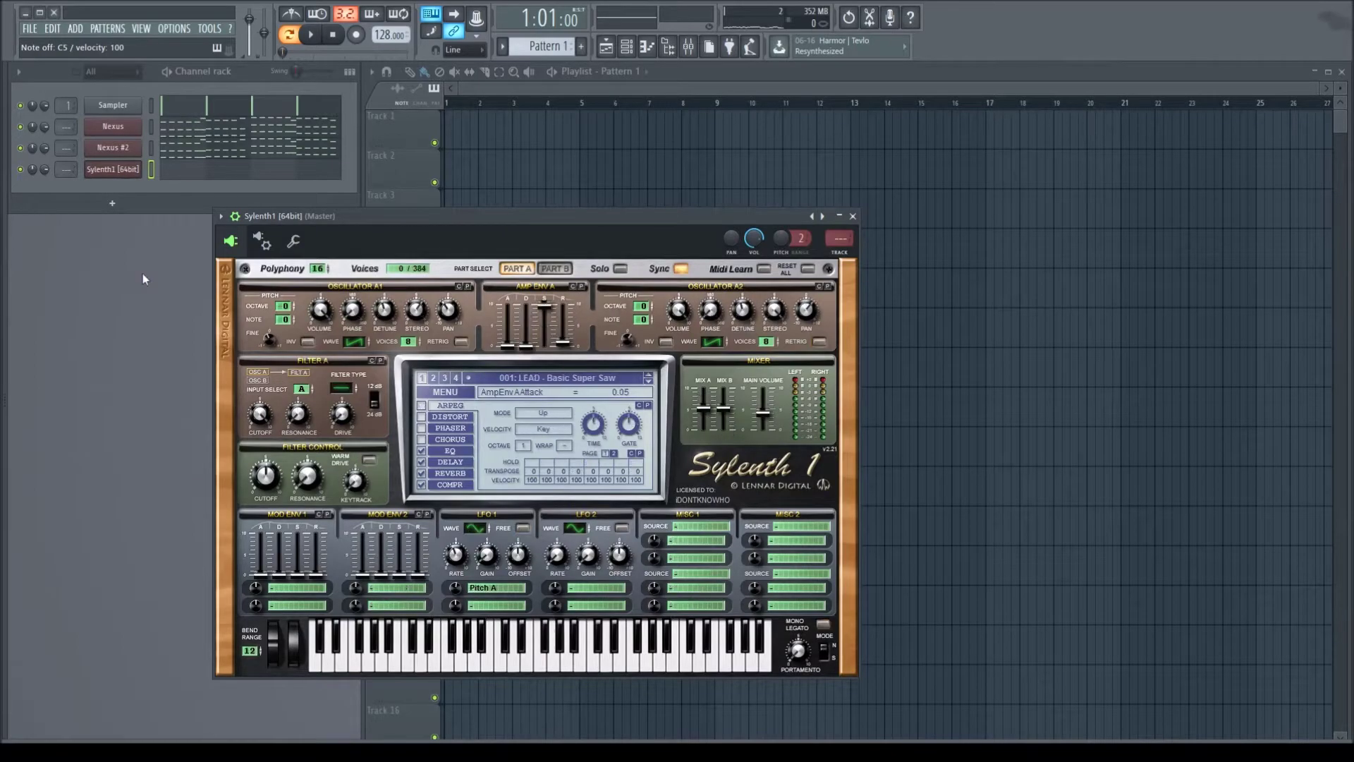
pyautogui.press('z')
pyautogui.press('b')
pyautogui.press('z')
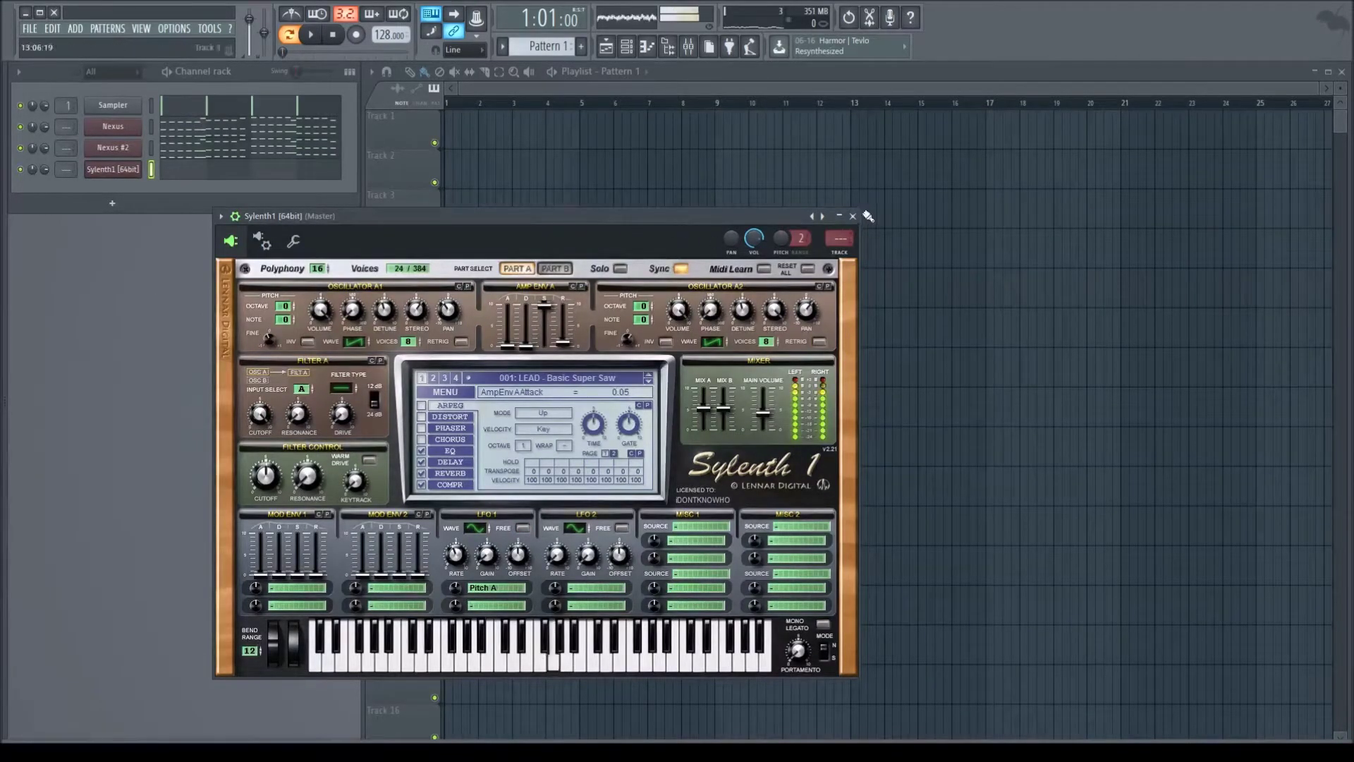
pyautogui.click(853, 216)
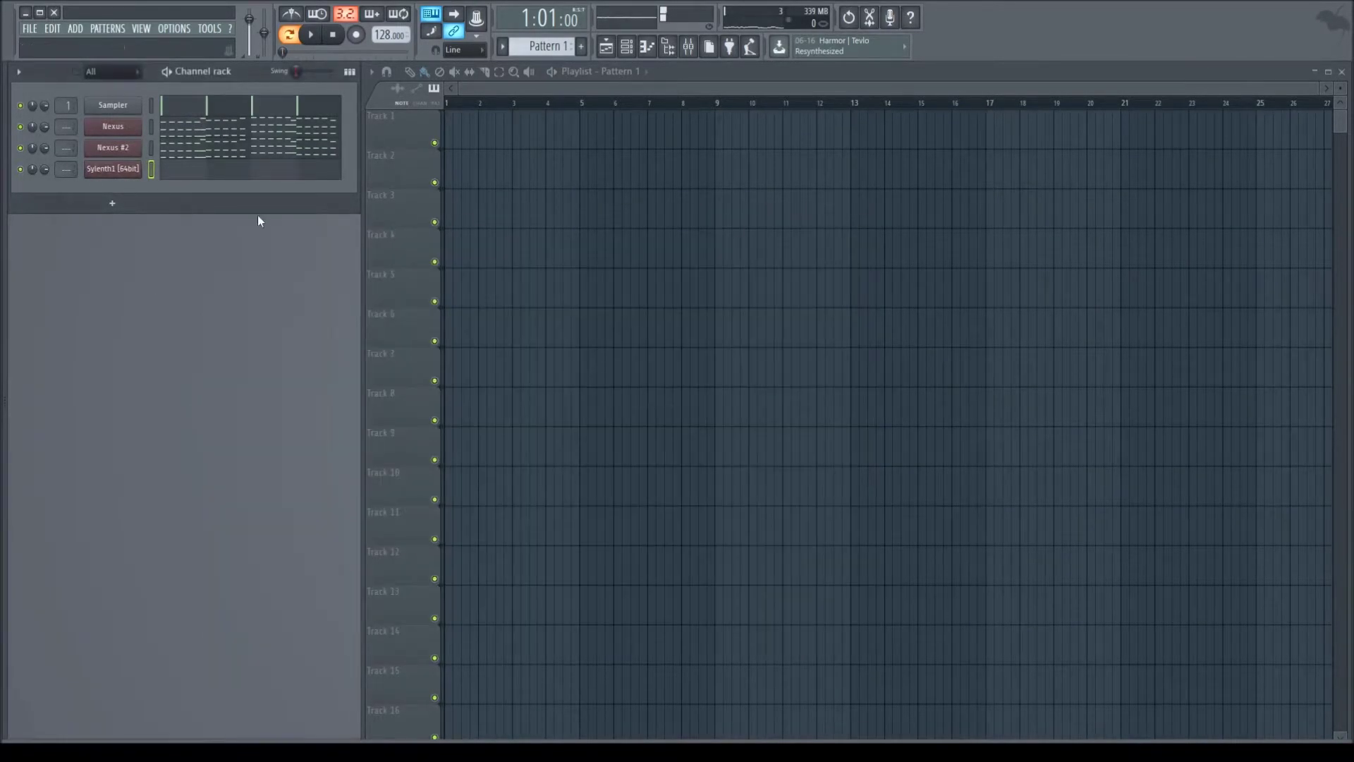
# Start a Sylenth1 melody with an E6 note at the beginning of bar 1, and audition it.
pyautogui.click(205, 175)
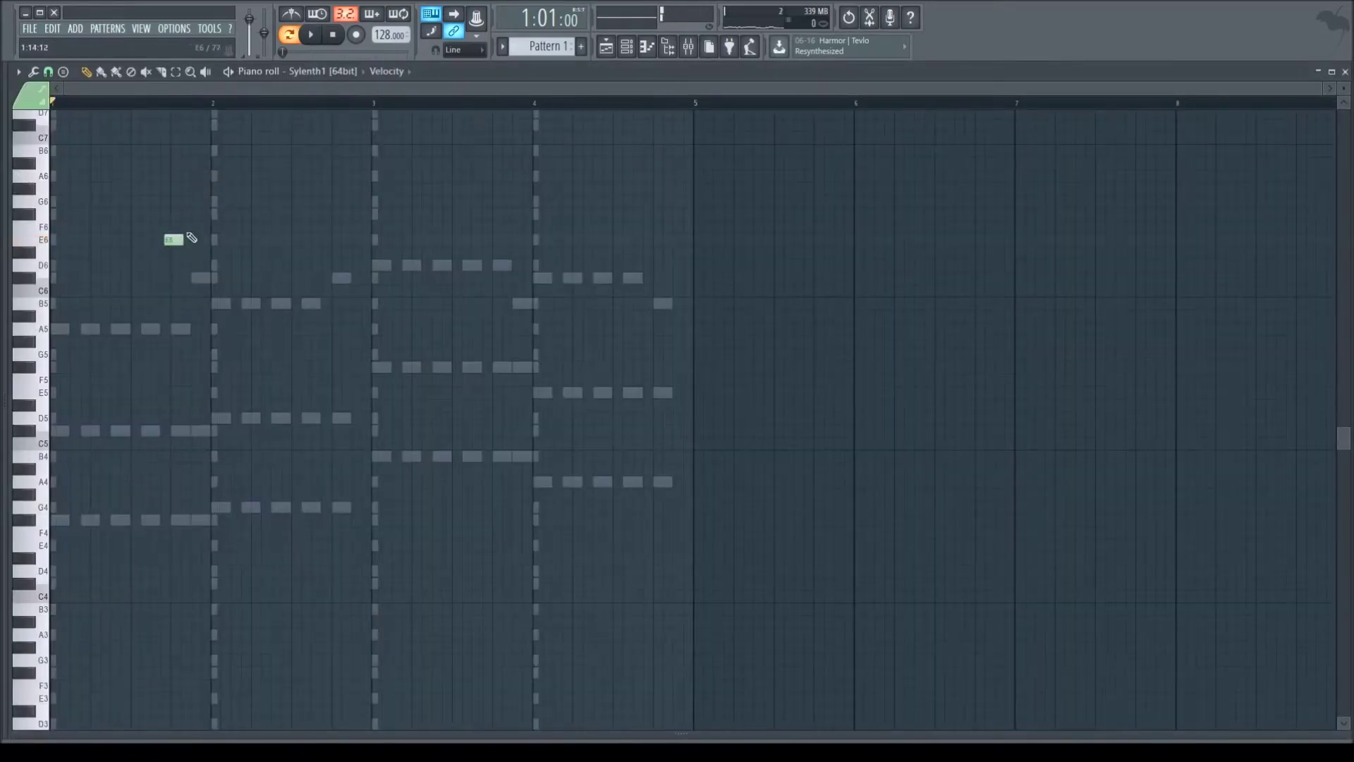
pyautogui.click(198, 105)
pyautogui.scroll(3, 213, 92)
pyautogui.moveTo(214, 90); pyautogui.dragTo(119, 91)
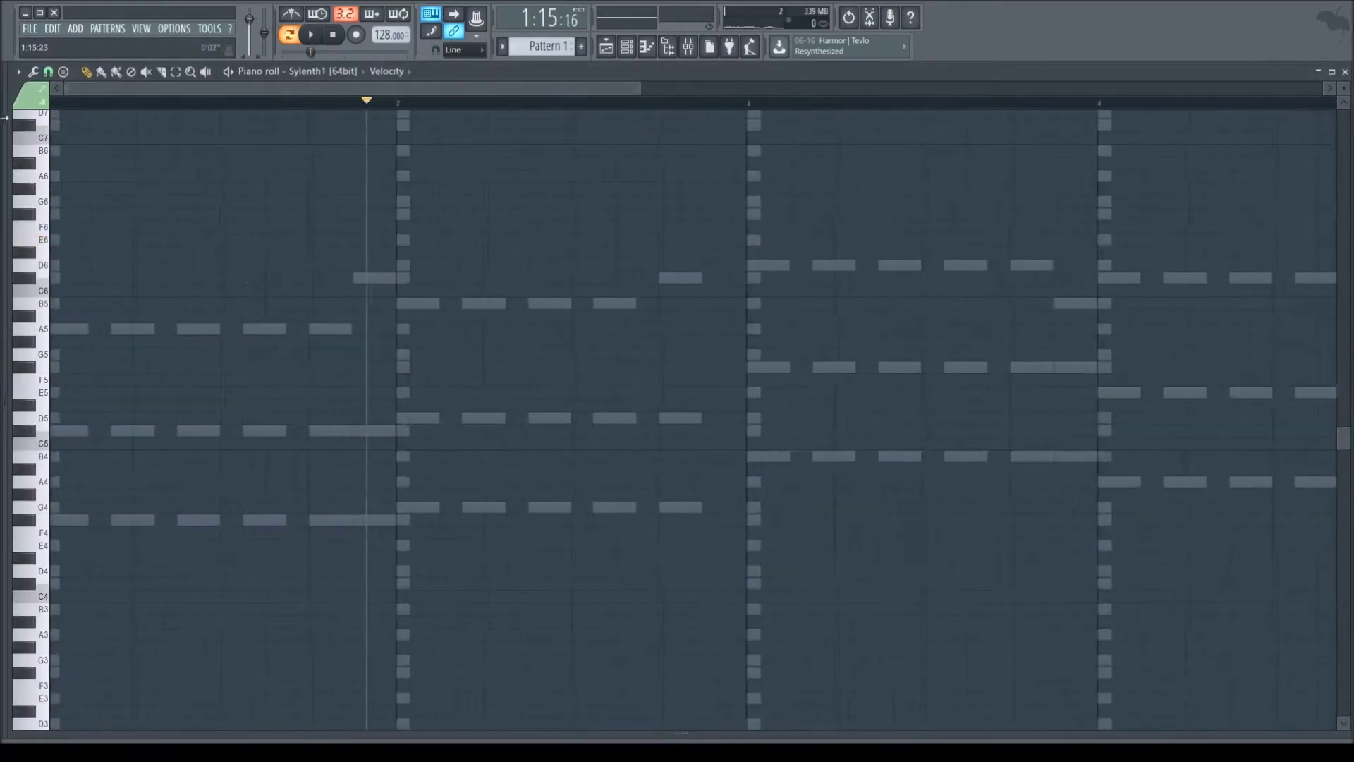
pyautogui.scroll(2, 258, 278)
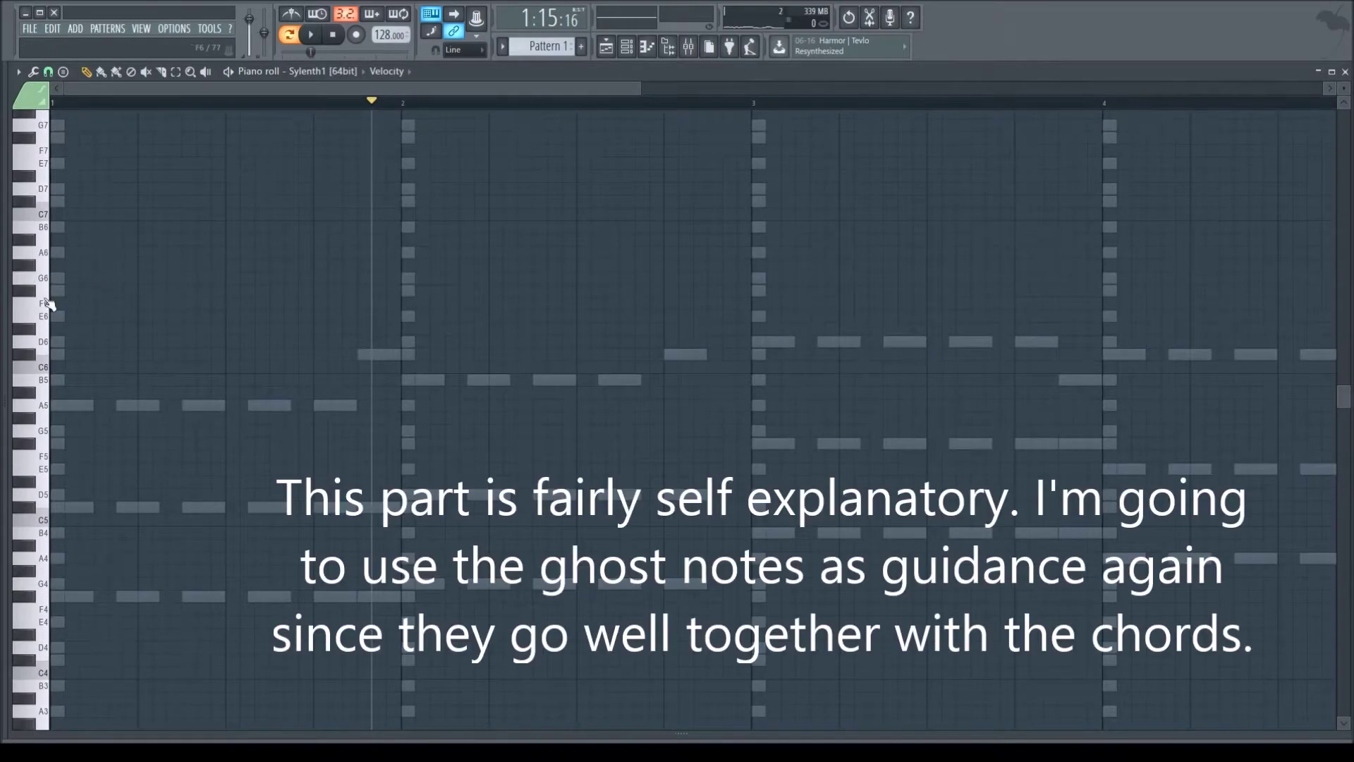
pyautogui.click(71, 317)
pyautogui.keyDown('alt'); pyautogui.rightClick(79, 211); pyautogui.keyUp('alt')
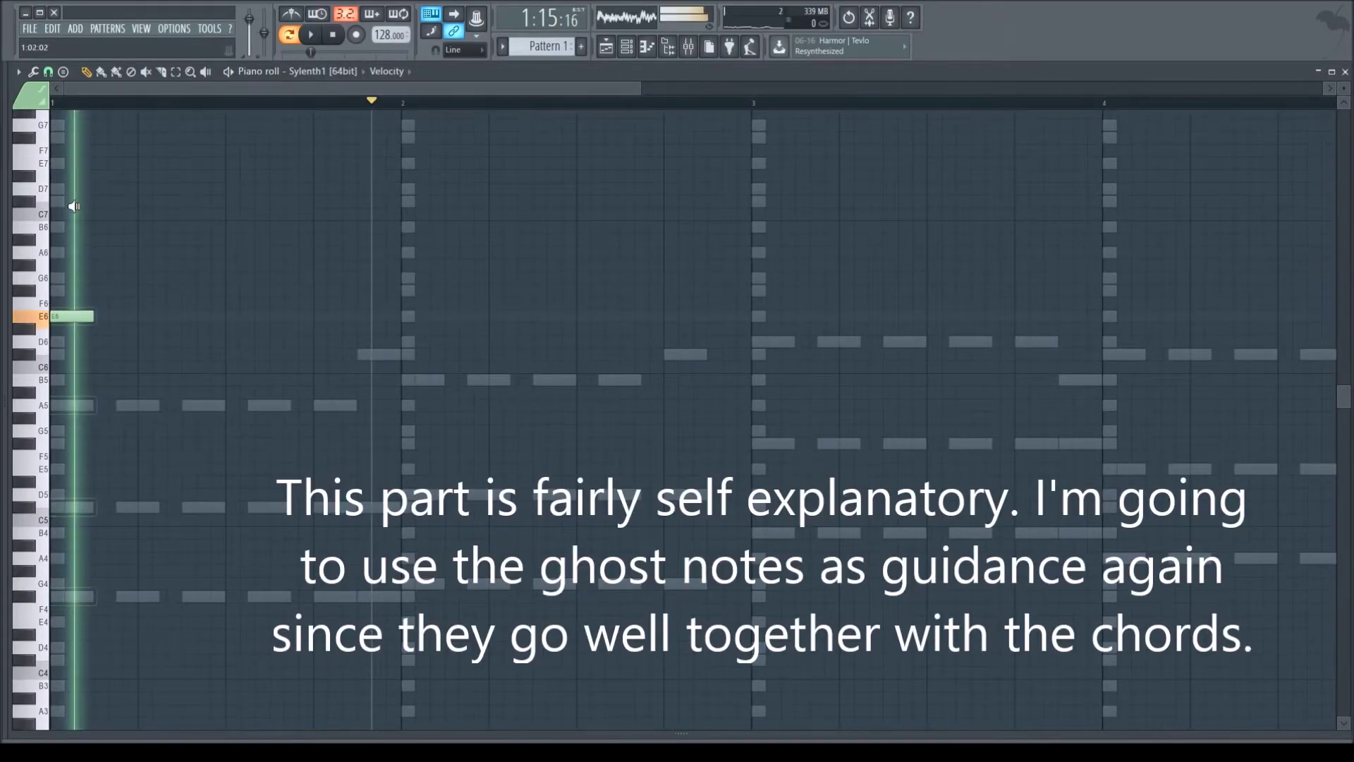
# Add three D6 melody notes after the opening E6, aligned with the second to fourth chord hits of bar 1.
pyautogui.moveTo(124, 341); pyautogui.dragTo(144, 343)
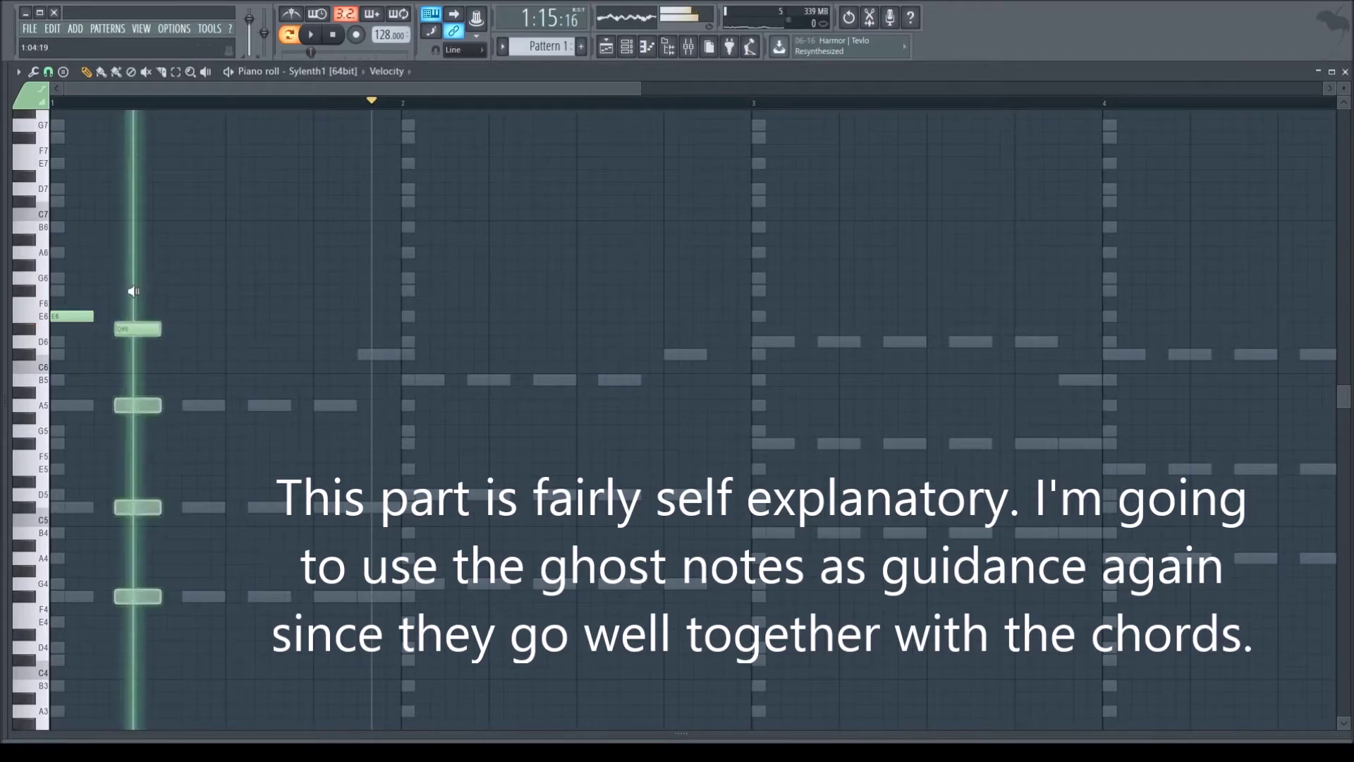
pyautogui.moveTo(142, 333)
pyautogui.mouseDown()
pyautogui.moveTo(141, 358)
pyautogui.moveTo(140, 344)
pyautogui.moveTo(281, 354)
pyautogui.mouseUp()
pyautogui.keyDown('alt'); pyautogui.rightClick(133, 320); pyautogui.keyUp('alt')
pyautogui.rightClick(192, 357)
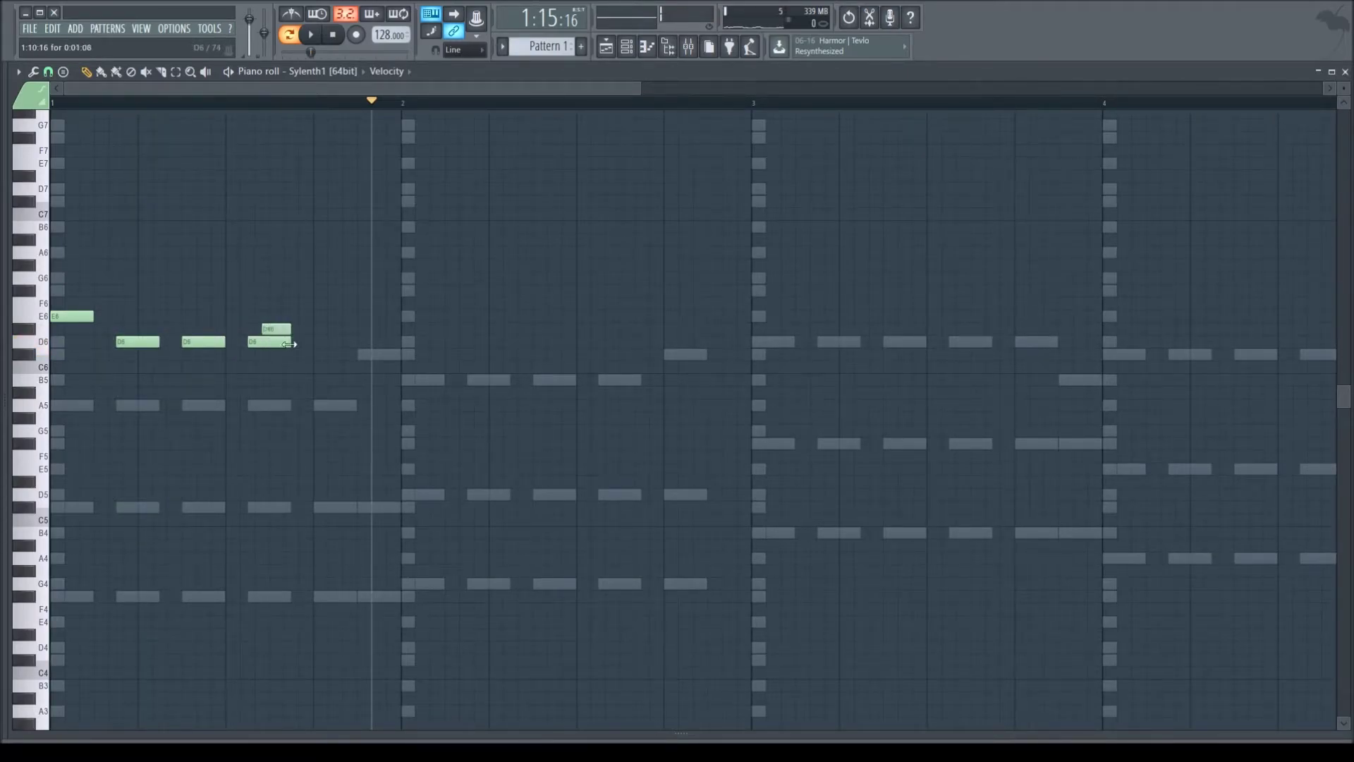
# Add a C#6 melody note on the fifth chord hit of bar 1, and play back the phrase.
pyautogui.click(318, 355)
pyautogui.rightClick(322, 358)
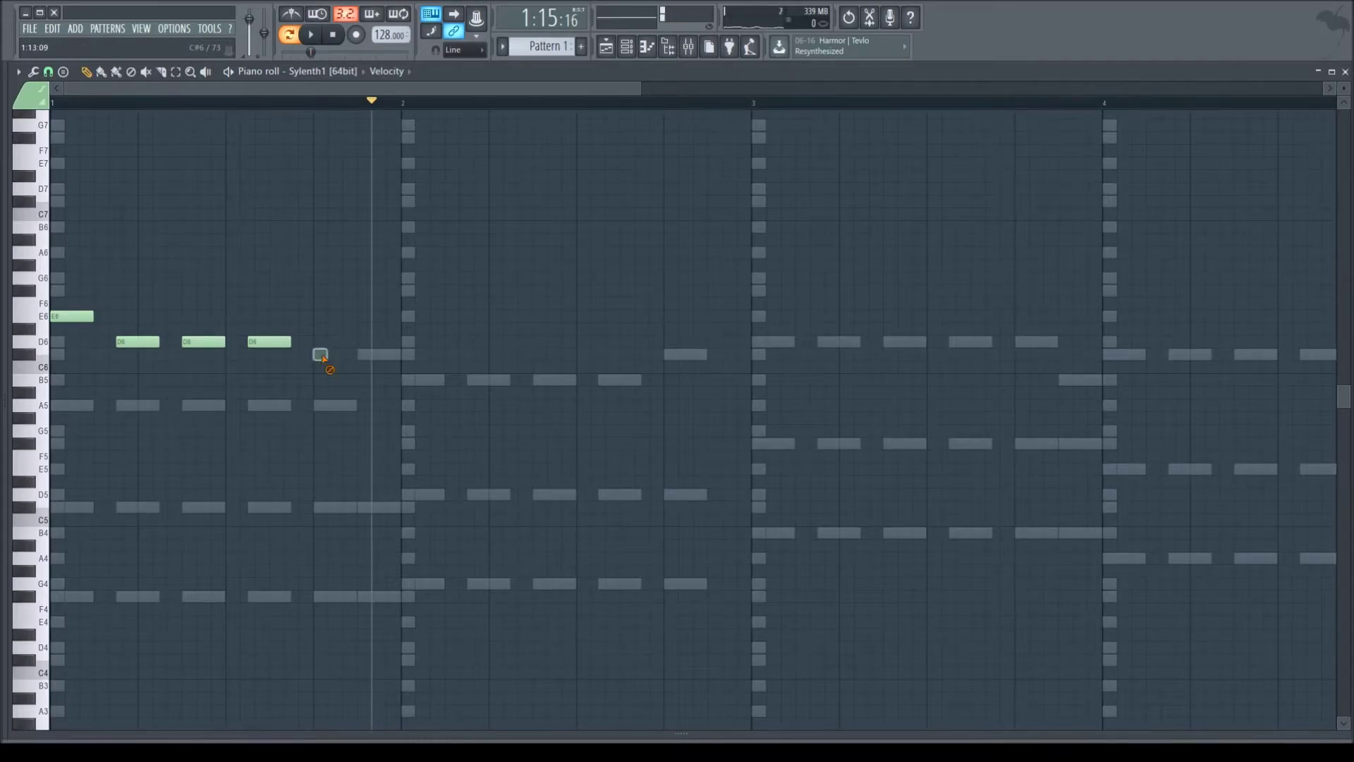
pyautogui.click(319, 354)
pyautogui.scroll(1, 370, 362)
pyautogui.press('space')
pyautogui.click(333, 35)
# Replace the Sylenth1 melody notes with the four-bar piano chords, and reopen its notes for editing.
pyautogui.scroll(-3, 311, 106)
pyautogui.click(1345, 72)
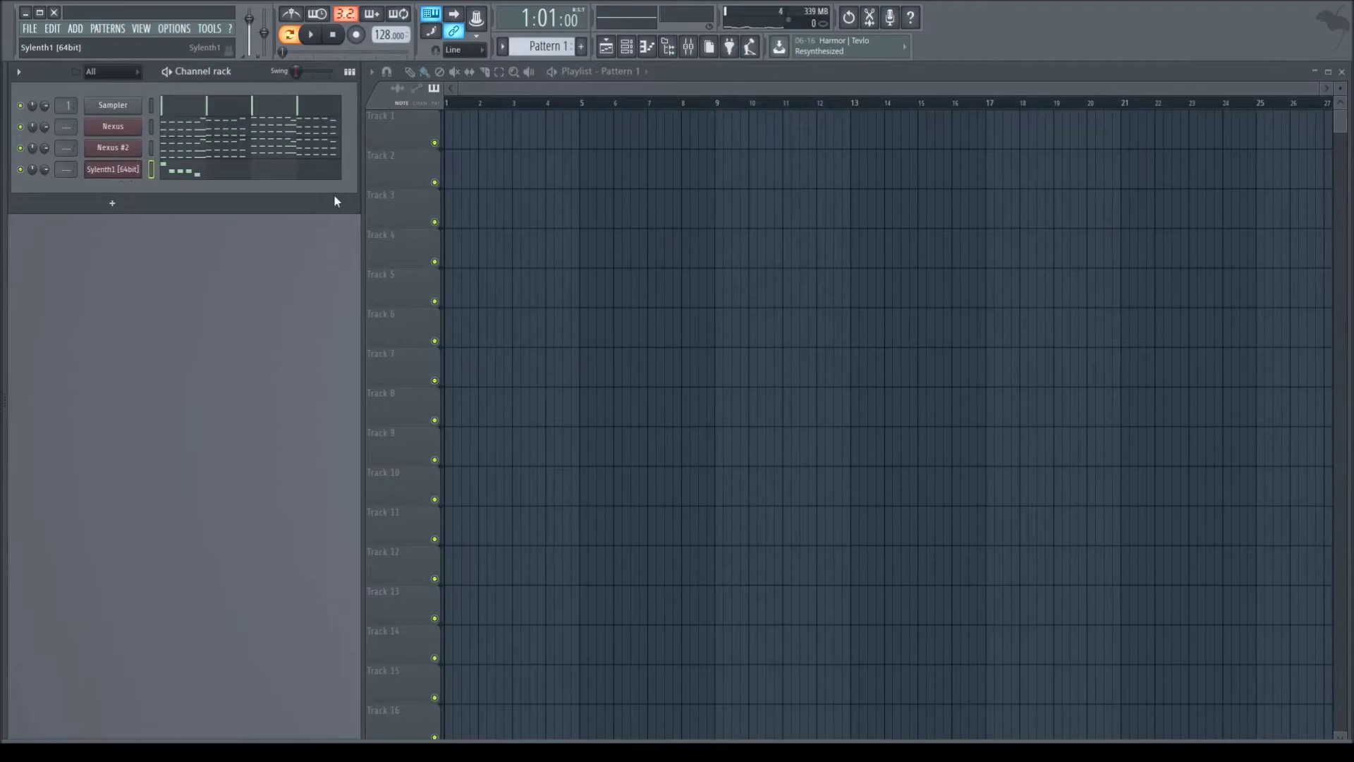
pyautogui.click(240, 172)
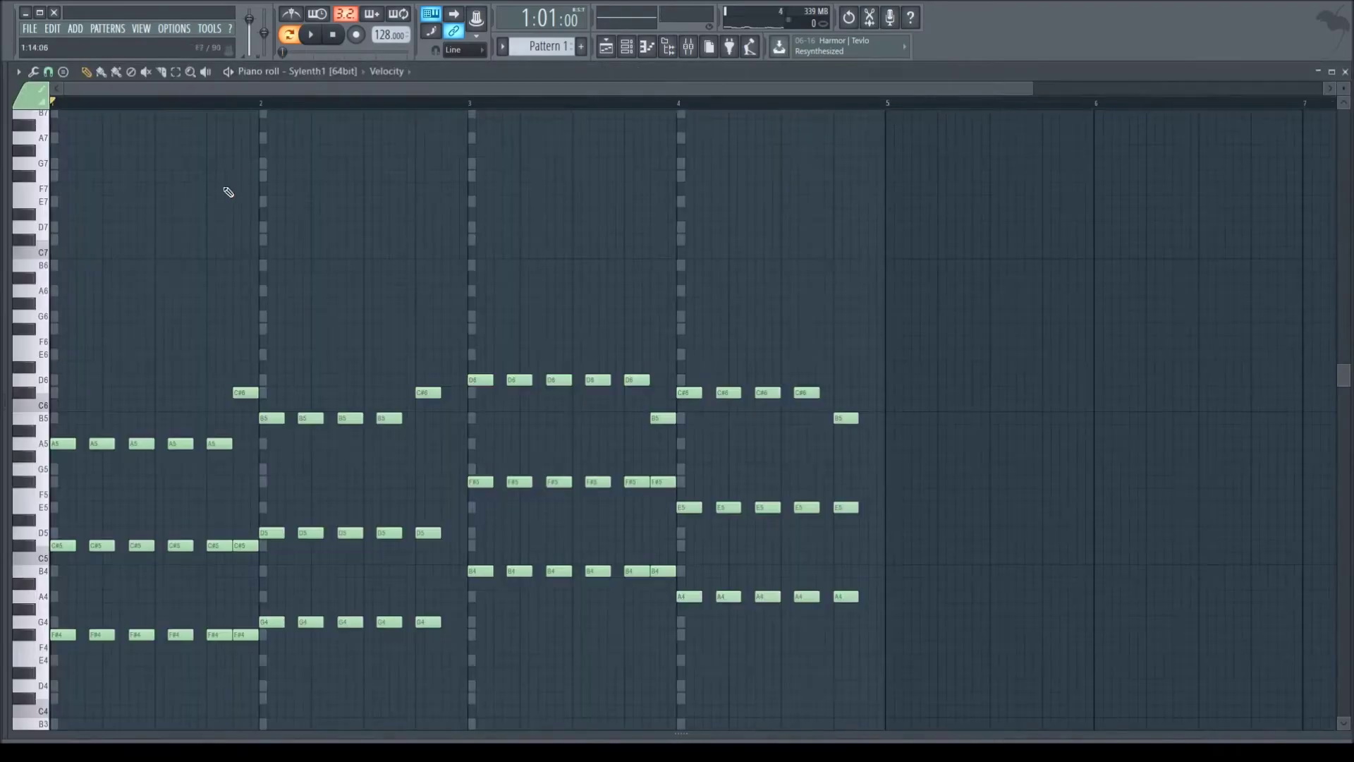
pyautogui.click(1345, 72)
pyautogui.click(191, 172)
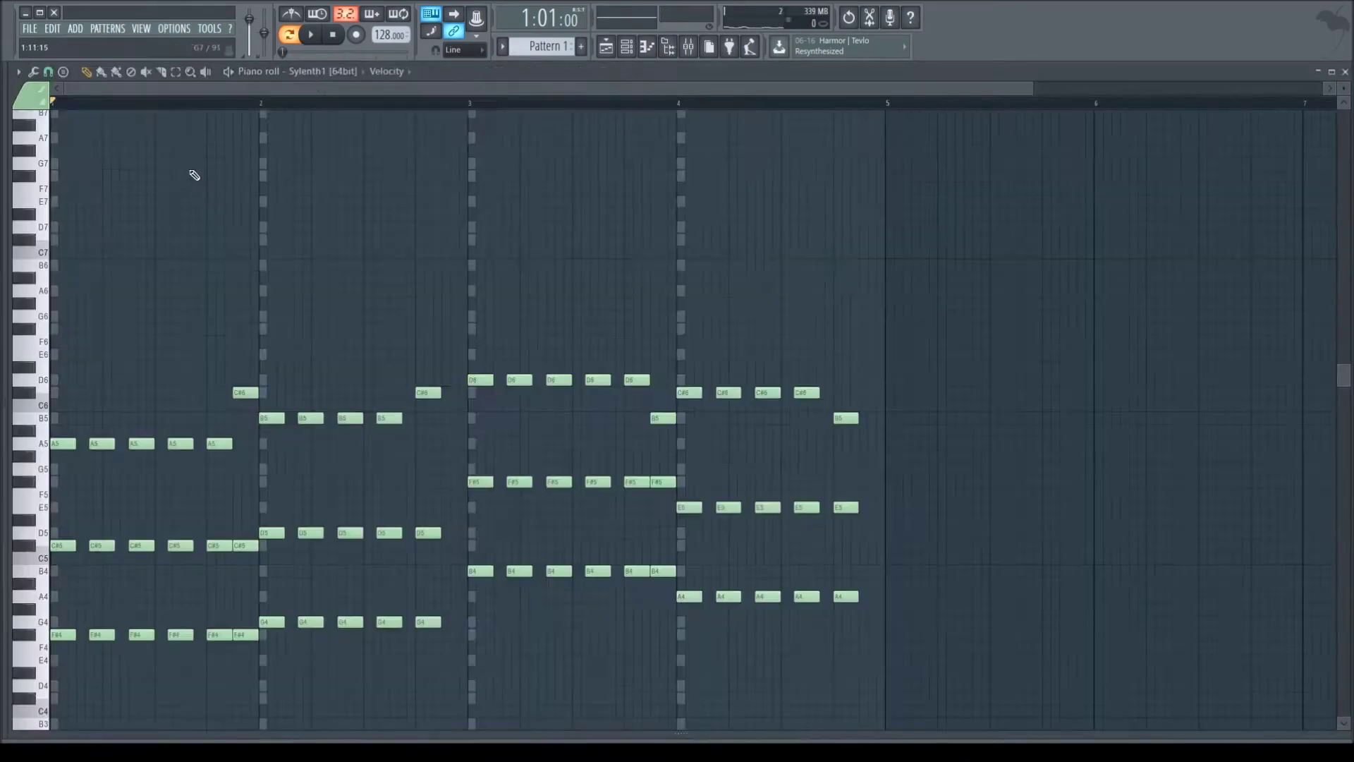
pyautogui.scroll(4, 260, 110)
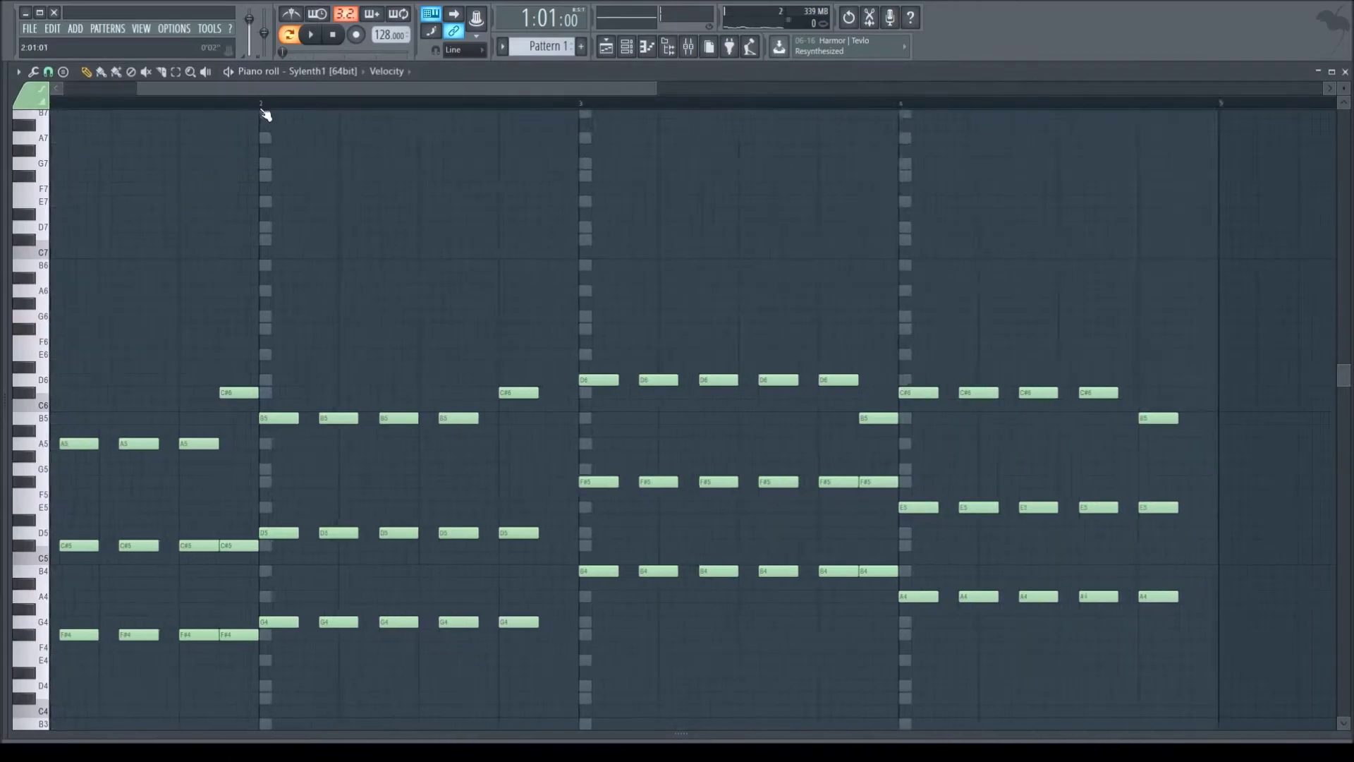
# Audition the copied chords, and add an E6 melody note at the beginning of bar 1.
pyautogui.click(310, 35)
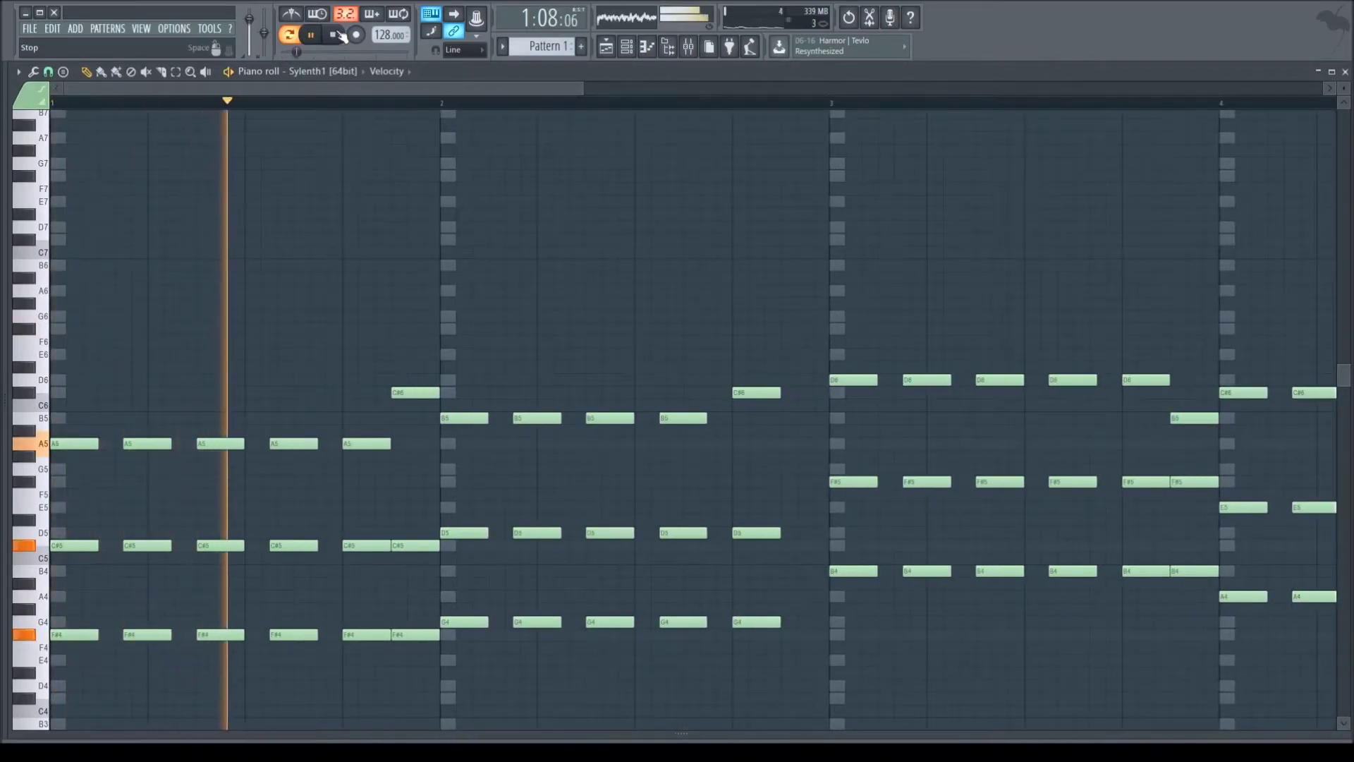
pyautogui.click(335, 36)
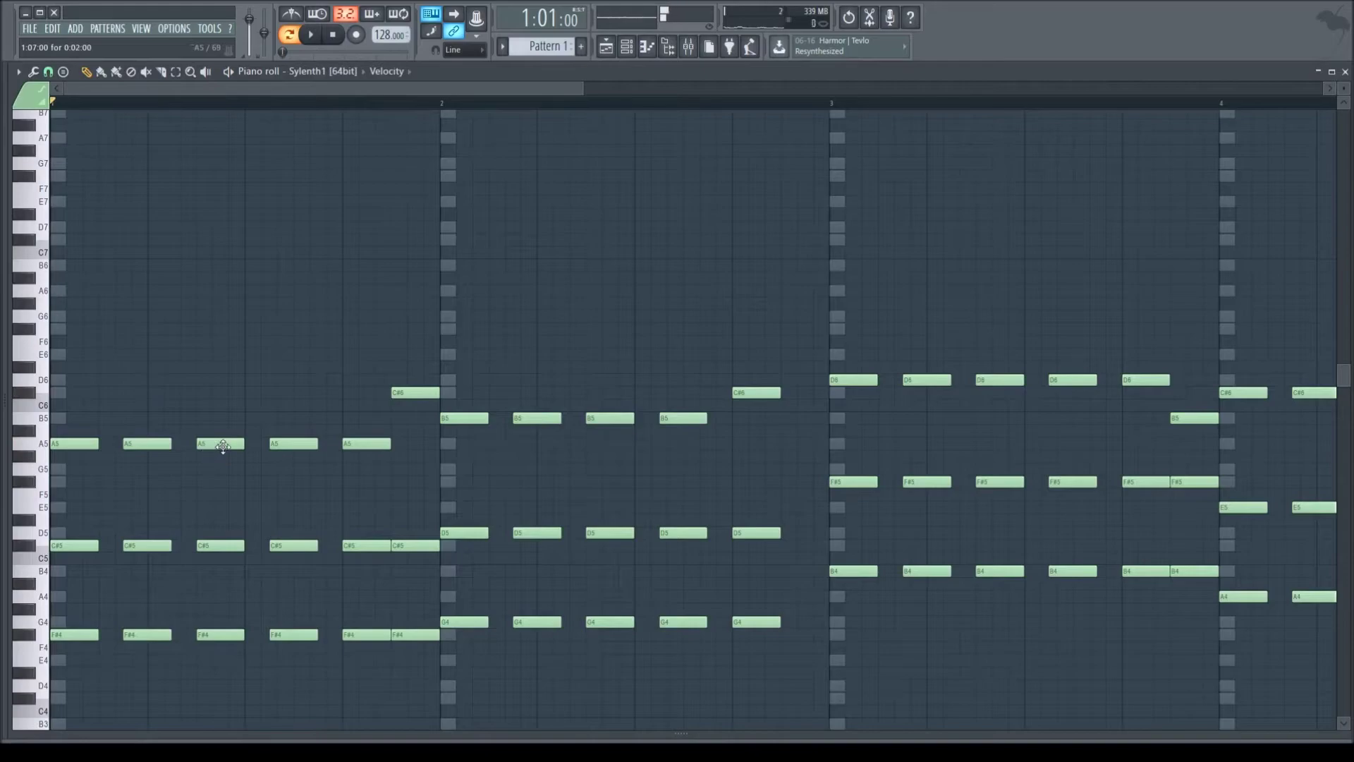
pyautogui.click(67, 357)
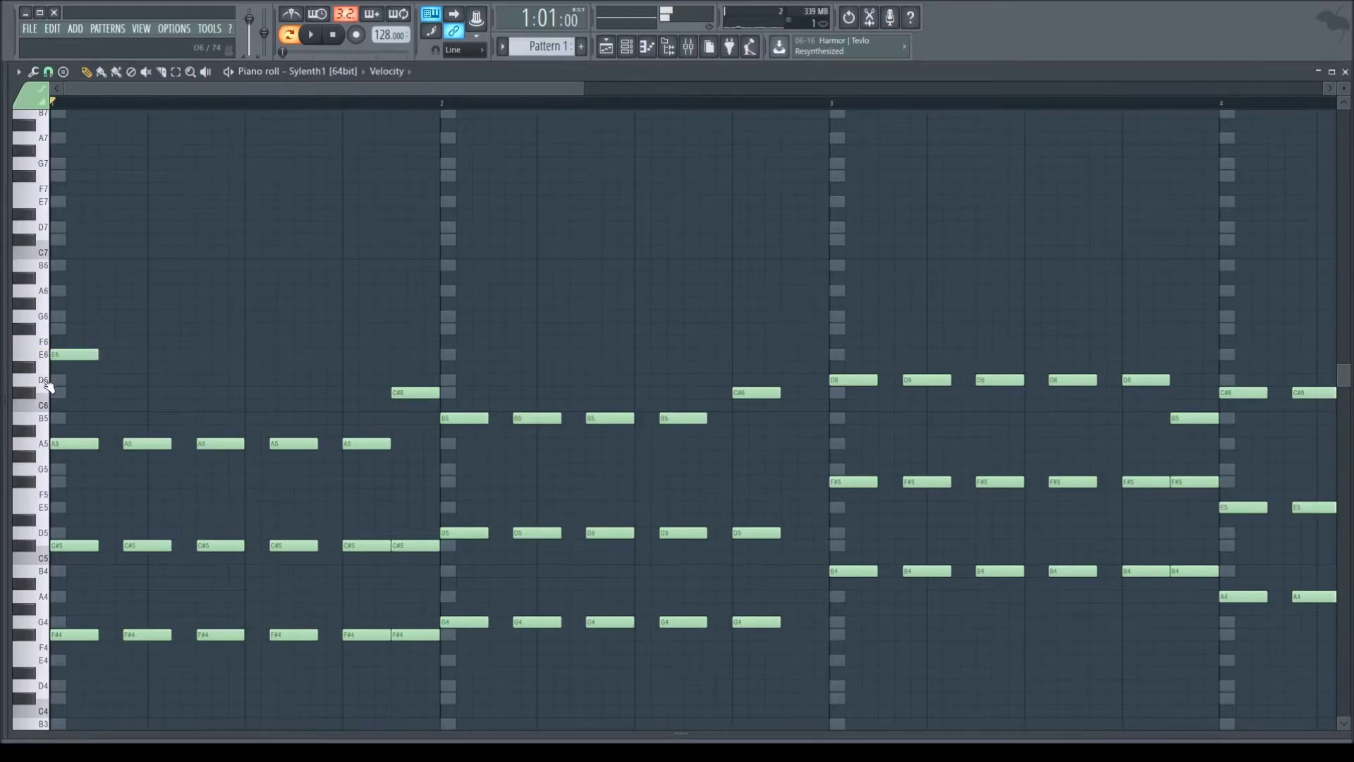
# Add three C#6 melody notes aligned with the second to fourth chord hits of bar 1.
pyautogui.click(105, 393)
pyautogui.moveTo(114, 394); pyautogui.dragTo(142, 393)
pyautogui.click(204, 392)
pyautogui.click(279, 393)
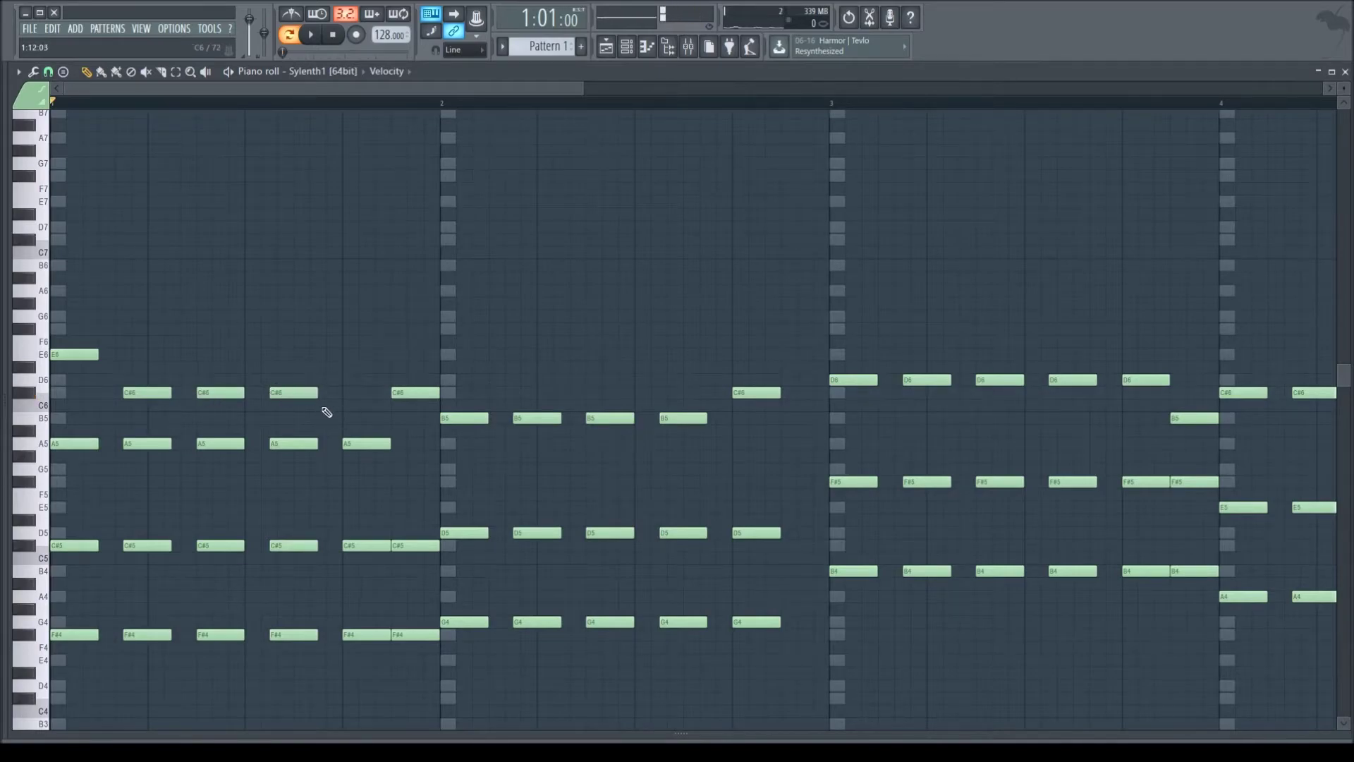
# Add a B5 note on the fifth chord hit of bar 1 and an E7 note on the sixth, and play back the phrase.
pyautogui.scroll(3, 321, 433)
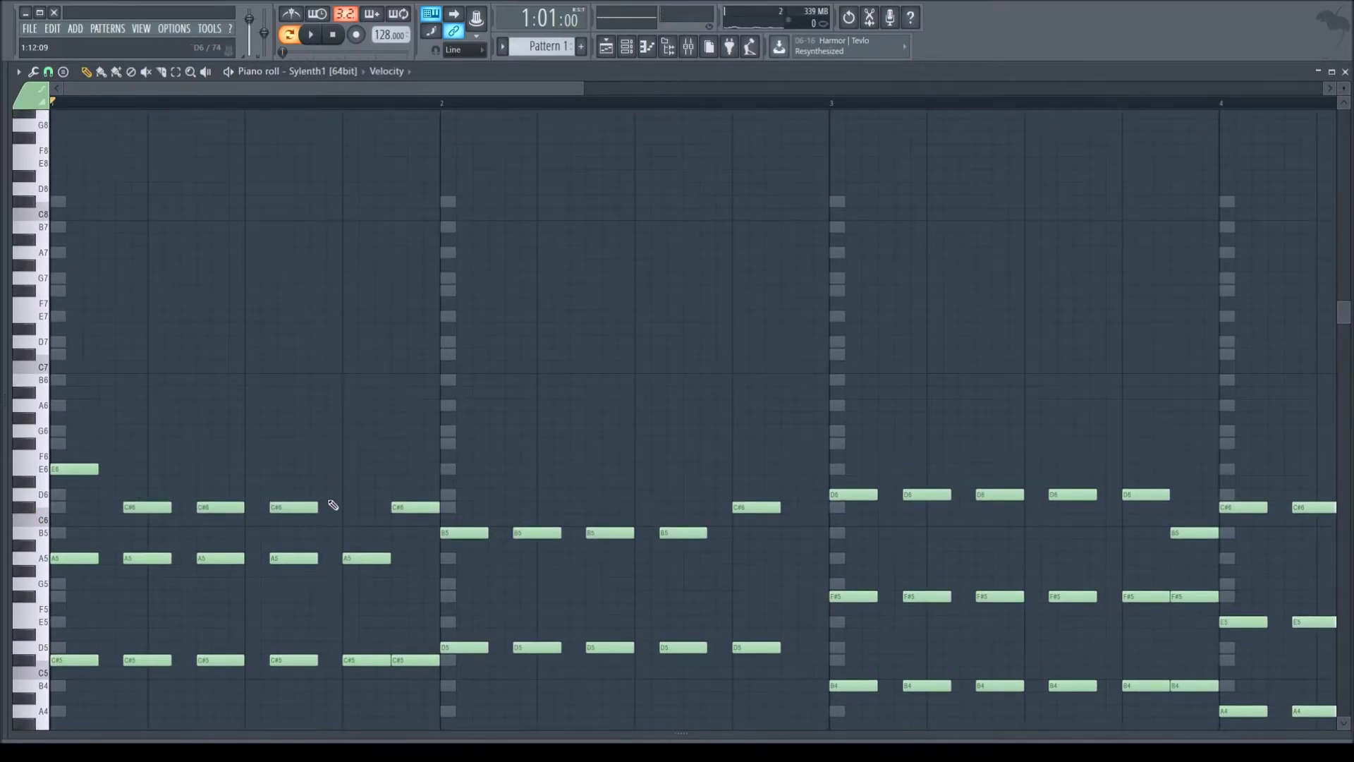
pyautogui.moveTo(346, 543); pyautogui.dragTo(349, 532)
pyautogui.click(396, 316)
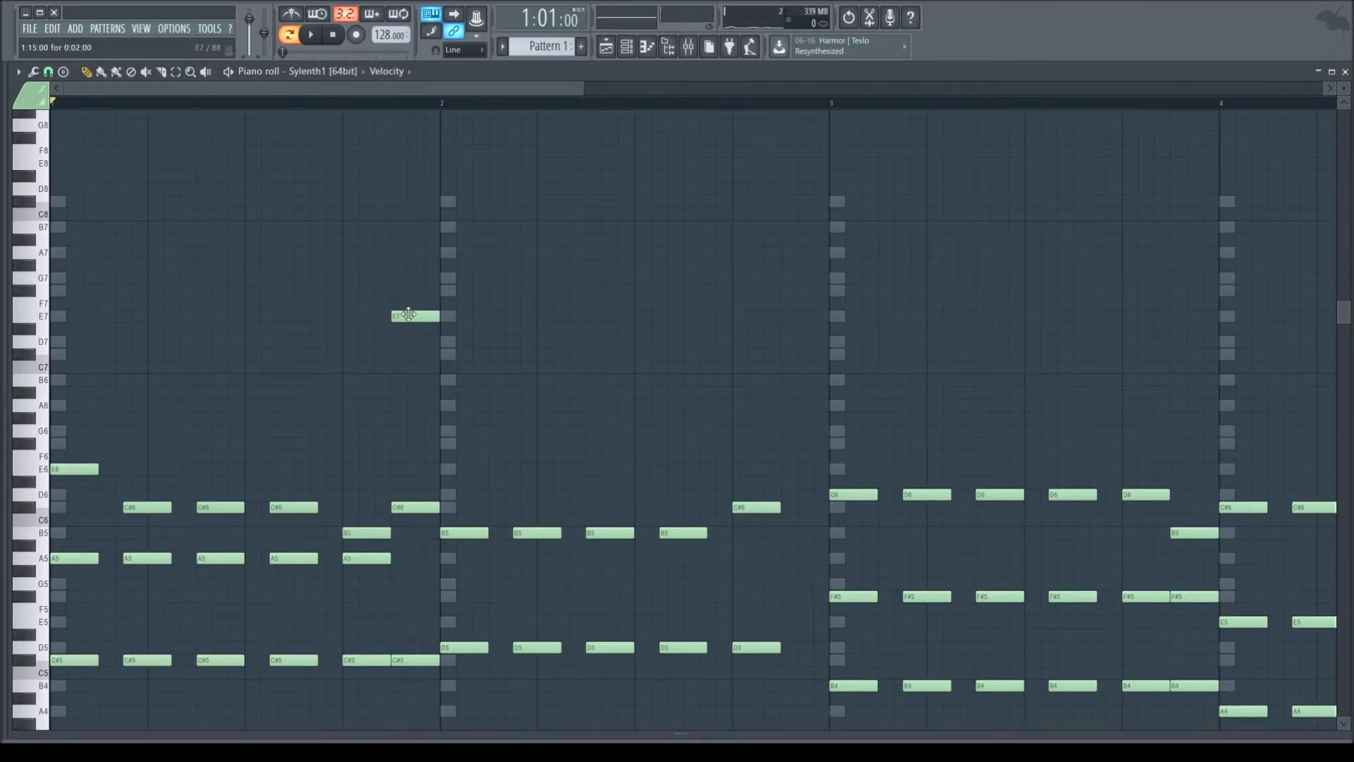
pyautogui.keyDown('alt'); pyautogui.rightClick(307, 323); pyautogui.keyUp('alt')
pyautogui.keyDown('alt'); pyautogui.rightClick(316, 323); pyautogui.keyUp('alt')
pyautogui.keyDown('alt'); pyautogui.rightClick(360, 323); pyautogui.keyUp('alt')
pyautogui.keyDown('alt'); pyautogui.rightClick(424, 312); pyautogui.keyUp('alt')
pyautogui.keyDown('alt'); pyautogui.rightClick(422, 306); pyautogui.keyUp('alt')
pyautogui.click(310, 35)
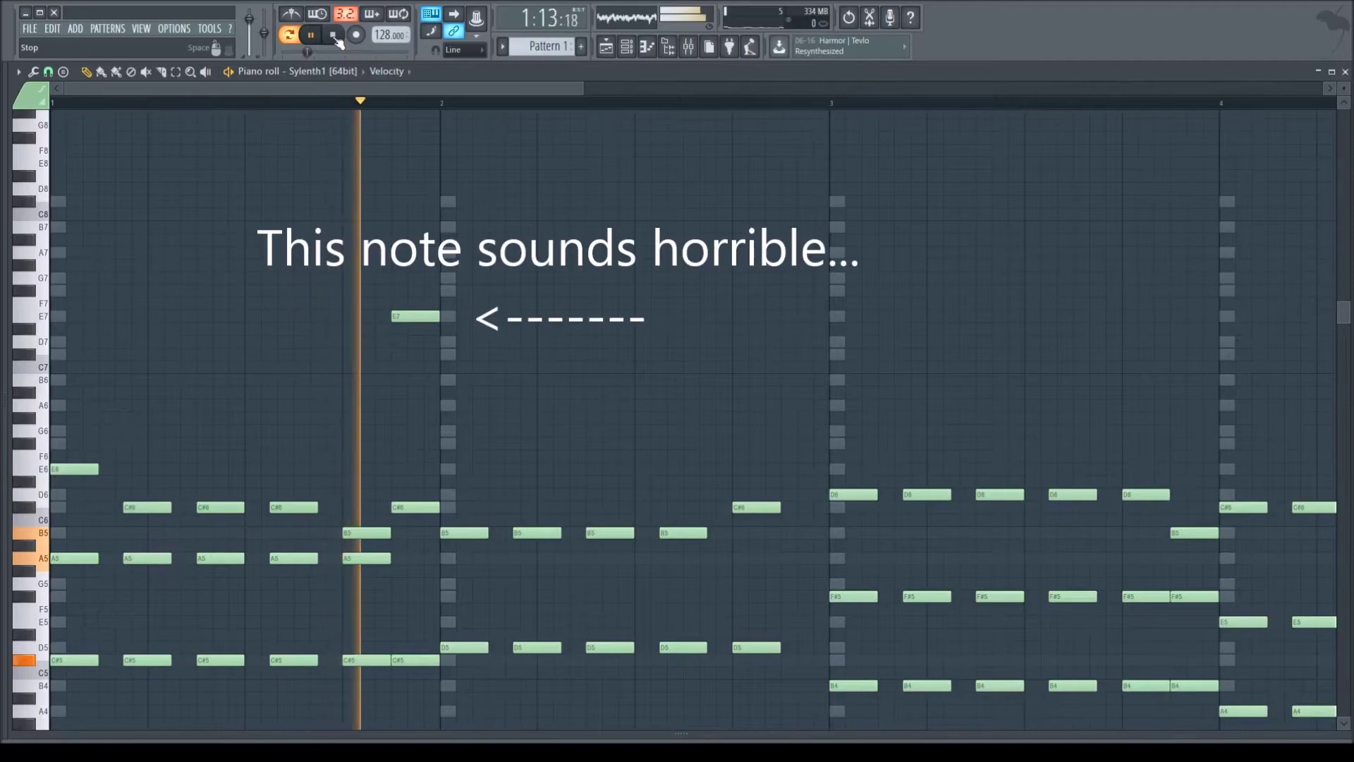
pyautogui.click(334, 37)
# Add an F#7 note at the start of bar 2, raise bar 1's fourth melody note to E6, and audition the change.
pyautogui.click(444, 291)
pyautogui.moveTo(285, 506); pyautogui.dragTo(292, 468)
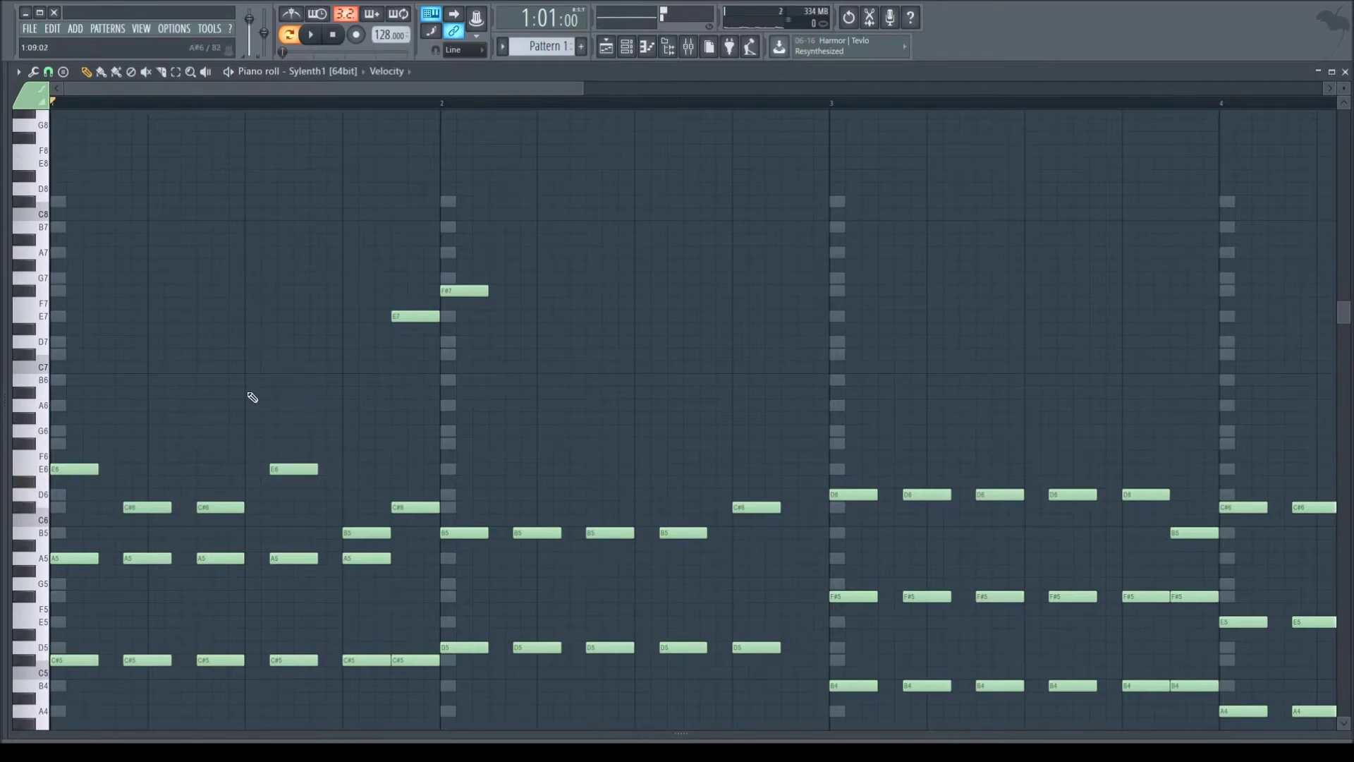
pyautogui.click(311, 34)
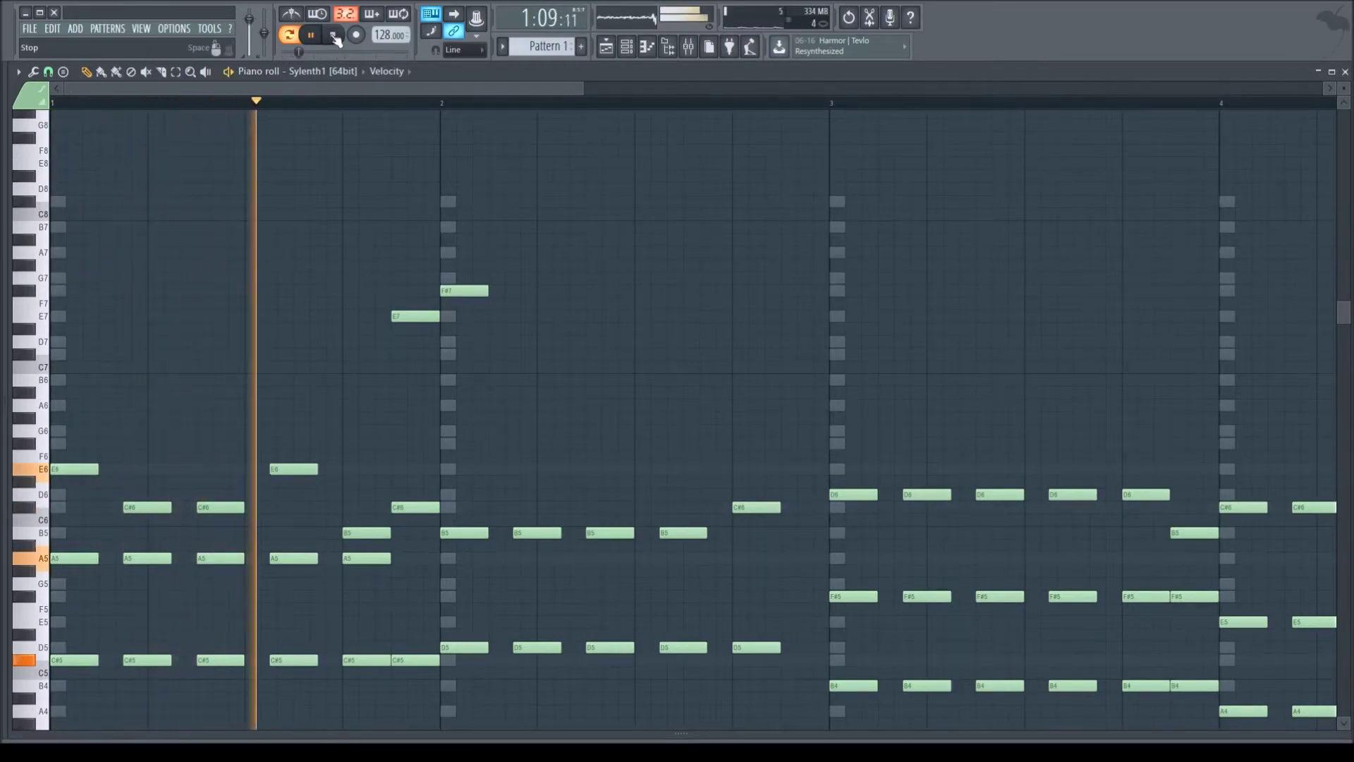
pyautogui.click(335, 40)
# Raise the melody note on bar 1's fifth chord hit to A6, and play back the phrase.
pyautogui.moveTo(347, 534); pyautogui.dragTo(348, 405)
pyautogui.press('space')
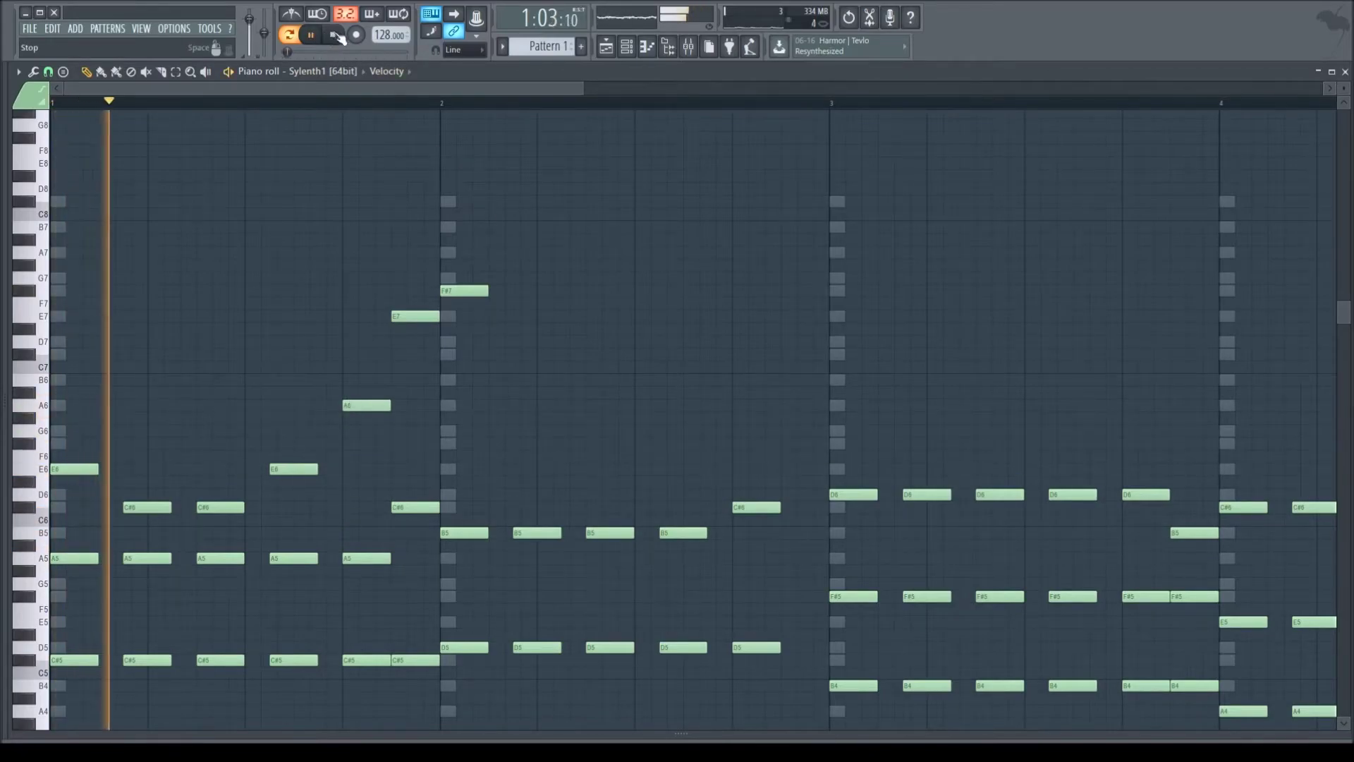
pyautogui.click(337, 37)
# Add an A6 note after bar 2's opening melody note, and lower the two melody notes before it to D7 and E7.
pyautogui.moveTo(487, 380); pyautogui.dragTo(494, 412)
pyautogui.moveTo(421, 310); pyautogui.dragTo(421, 336)
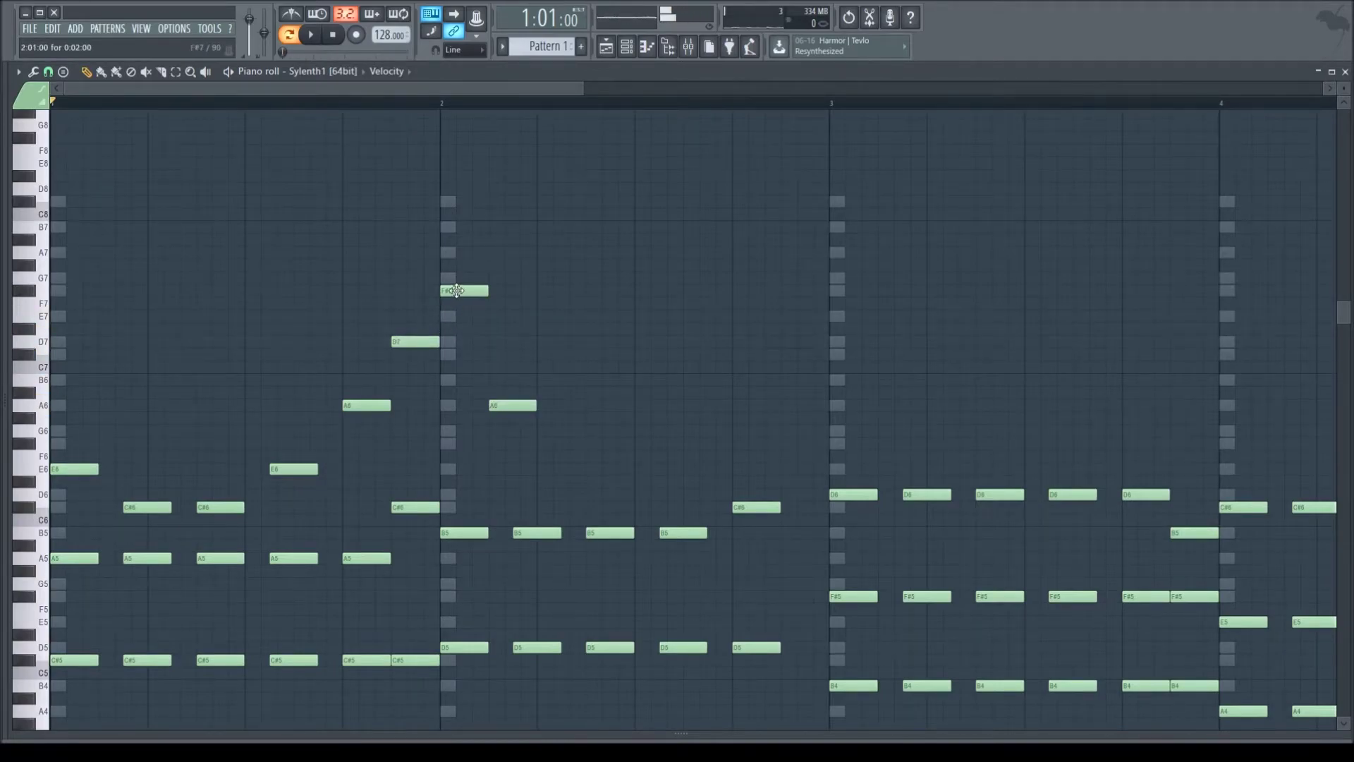
pyautogui.moveTo(458, 291); pyautogui.dragTo(462, 318)
# Align the A6 note with bar 2's second chord hit, and add A6 and B6 notes on the third and fourth hits.
pyautogui.click(502, 407)
pyautogui.moveTo(500, 405); pyautogui.dragTo(527, 403)
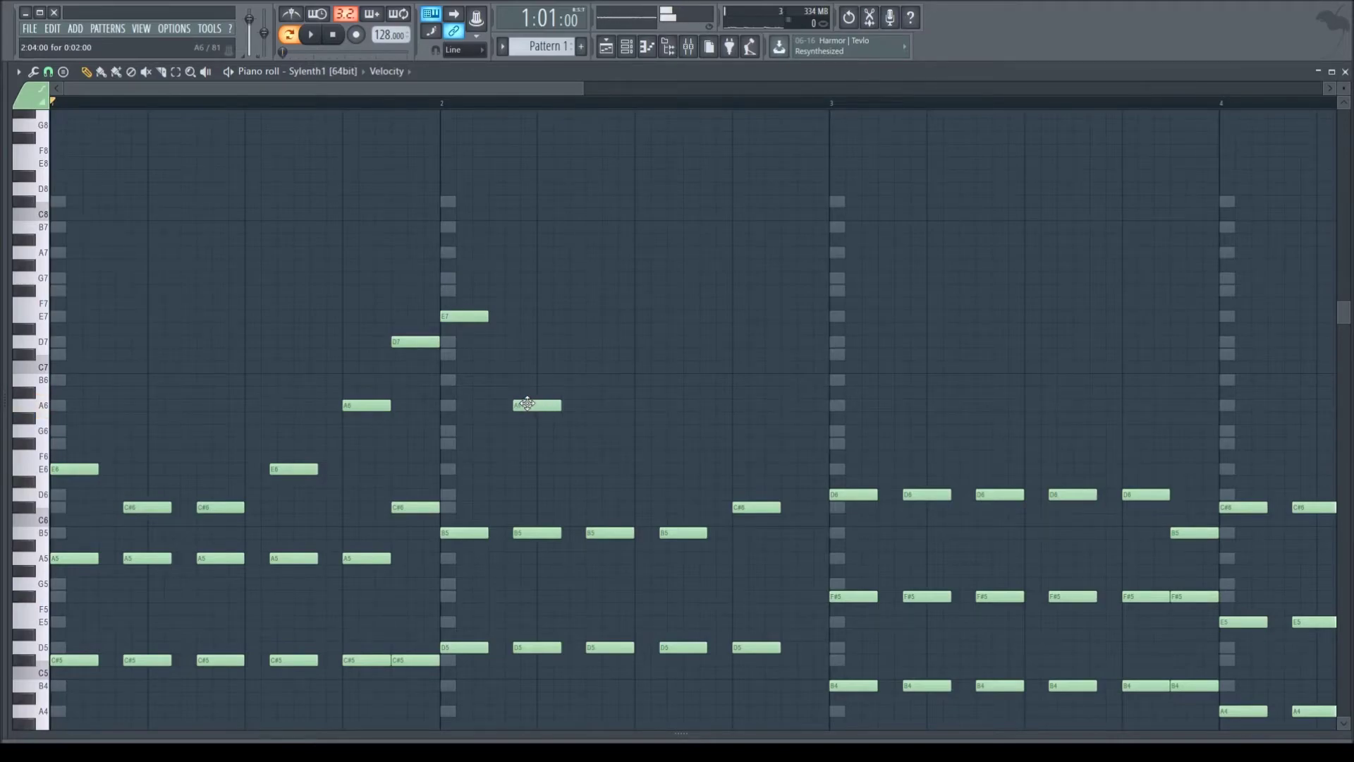
pyautogui.click(594, 405)
pyautogui.click(657, 368)
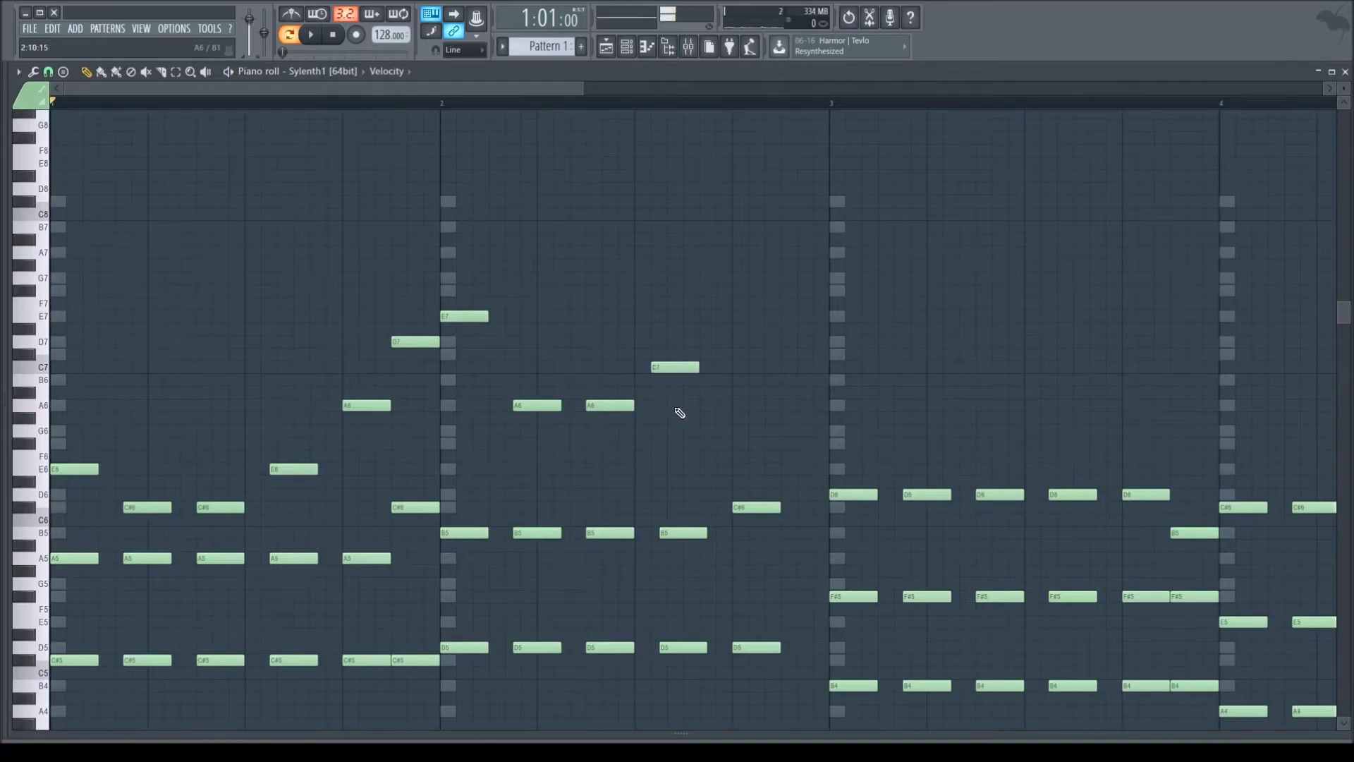
pyautogui.moveTo(679, 379); pyautogui.dragTo(682, 390)
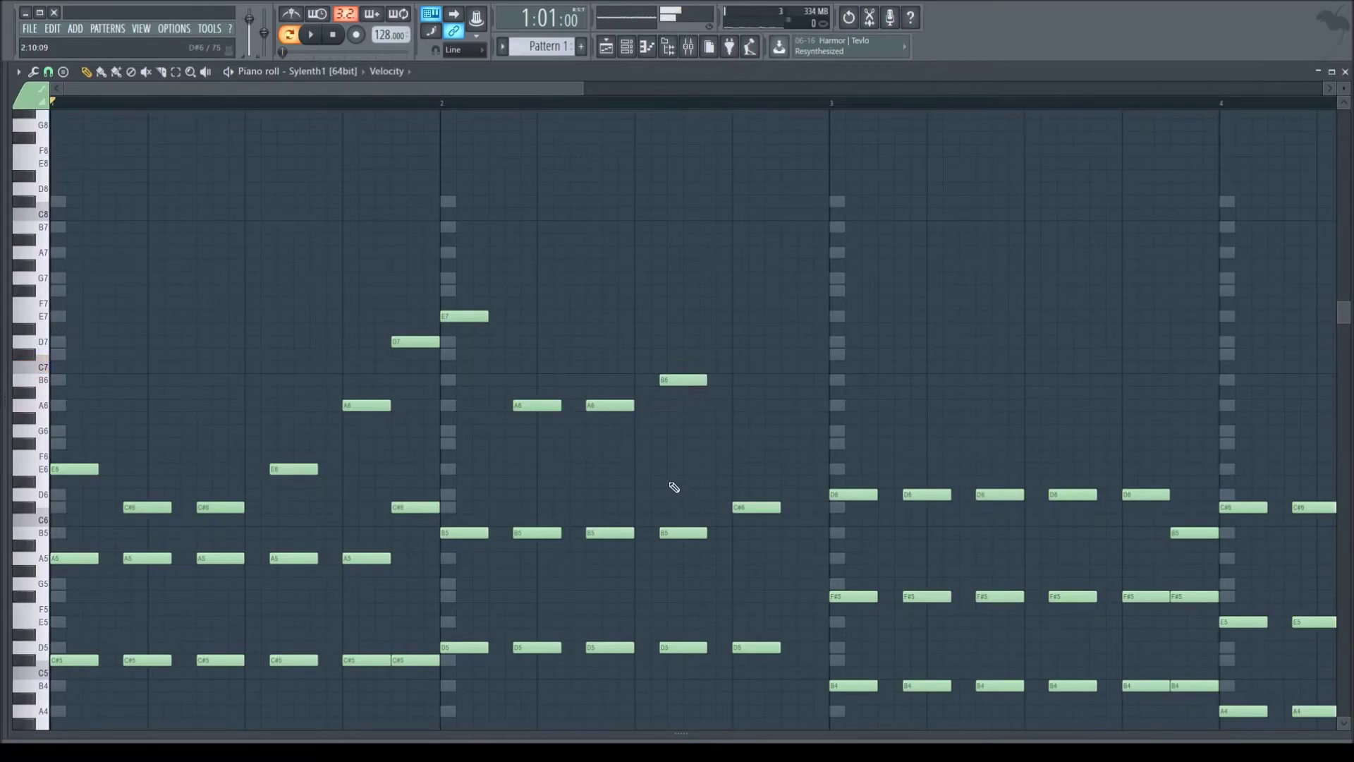
# Add a G7 melody note aligned with the fifth chord hit of bar 2.
pyautogui.moveTo(500, 100); pyautogui.dragTo(541, 90)
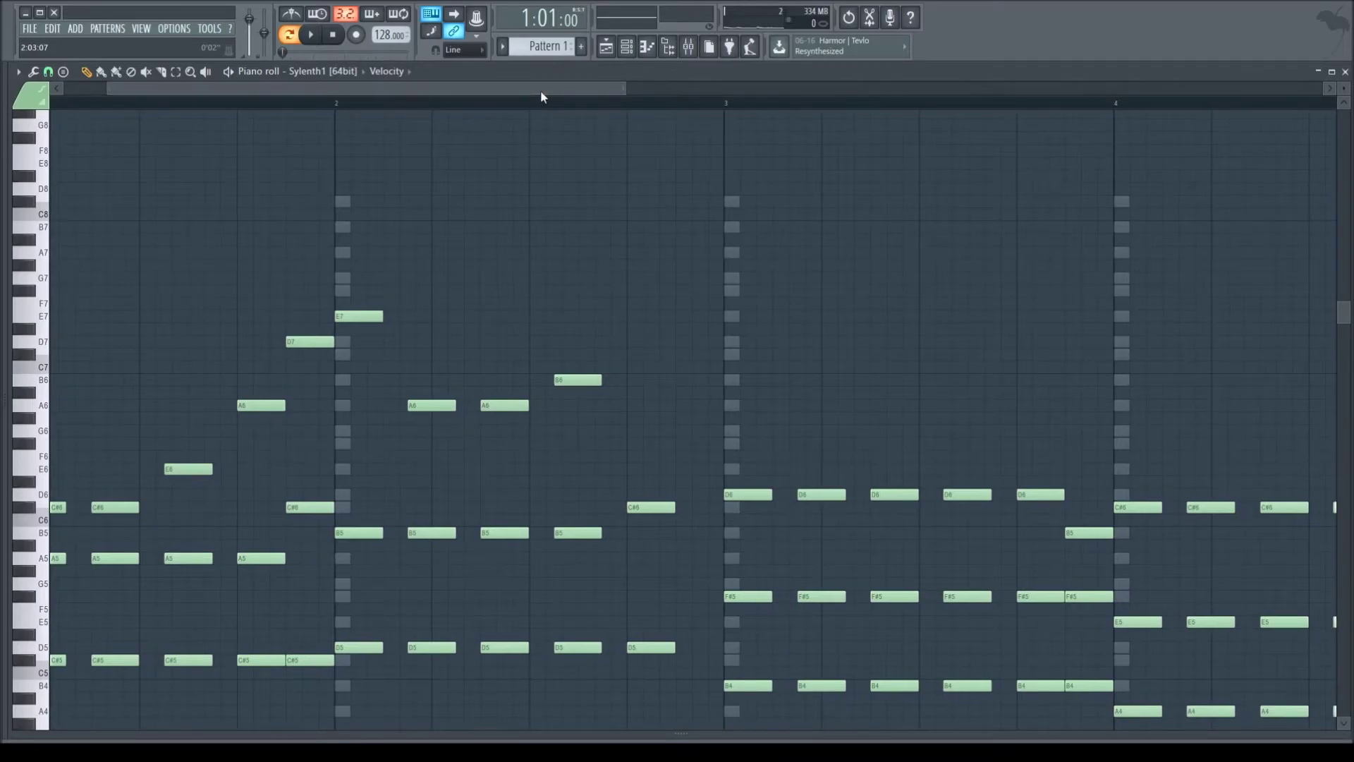
pyautogui.click(644, 317)
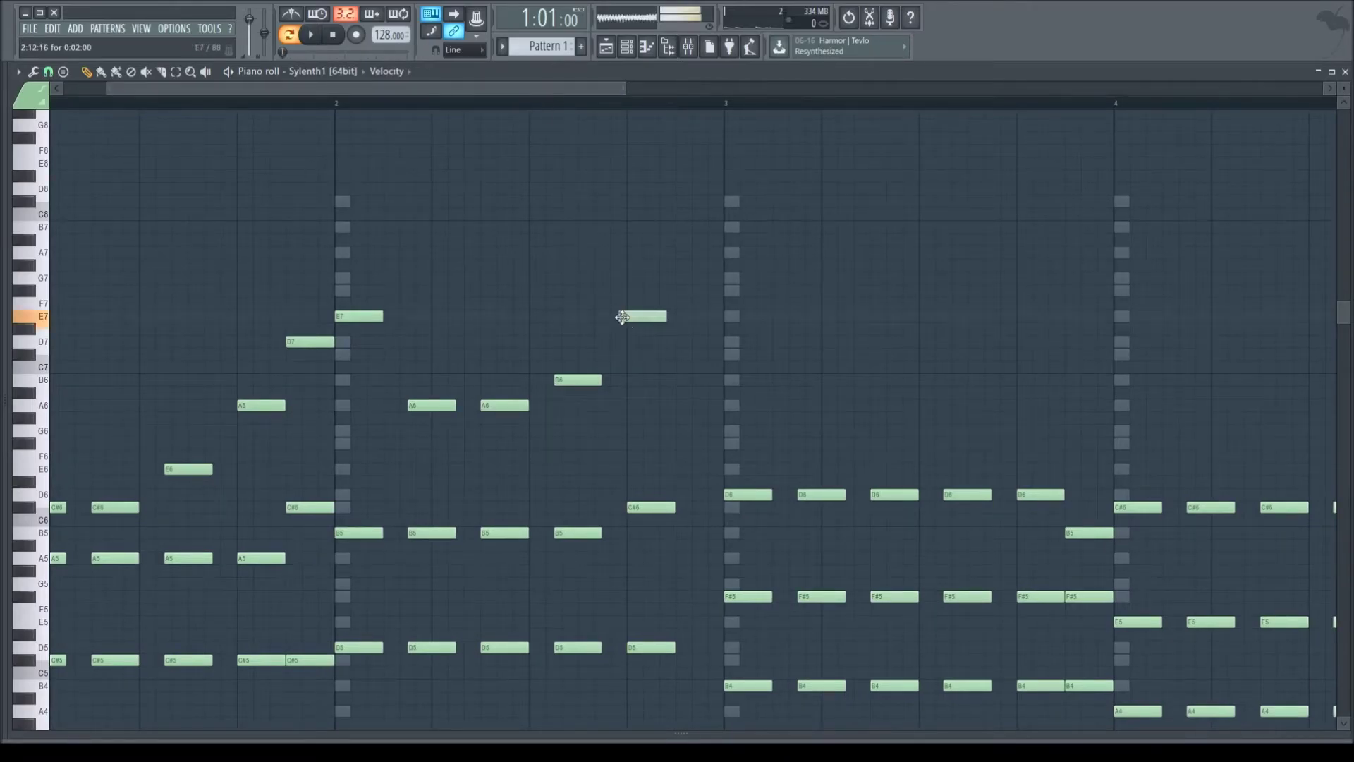
pyautogui.moveTo(644, 317); pyautogui.dragTo(646, 278)
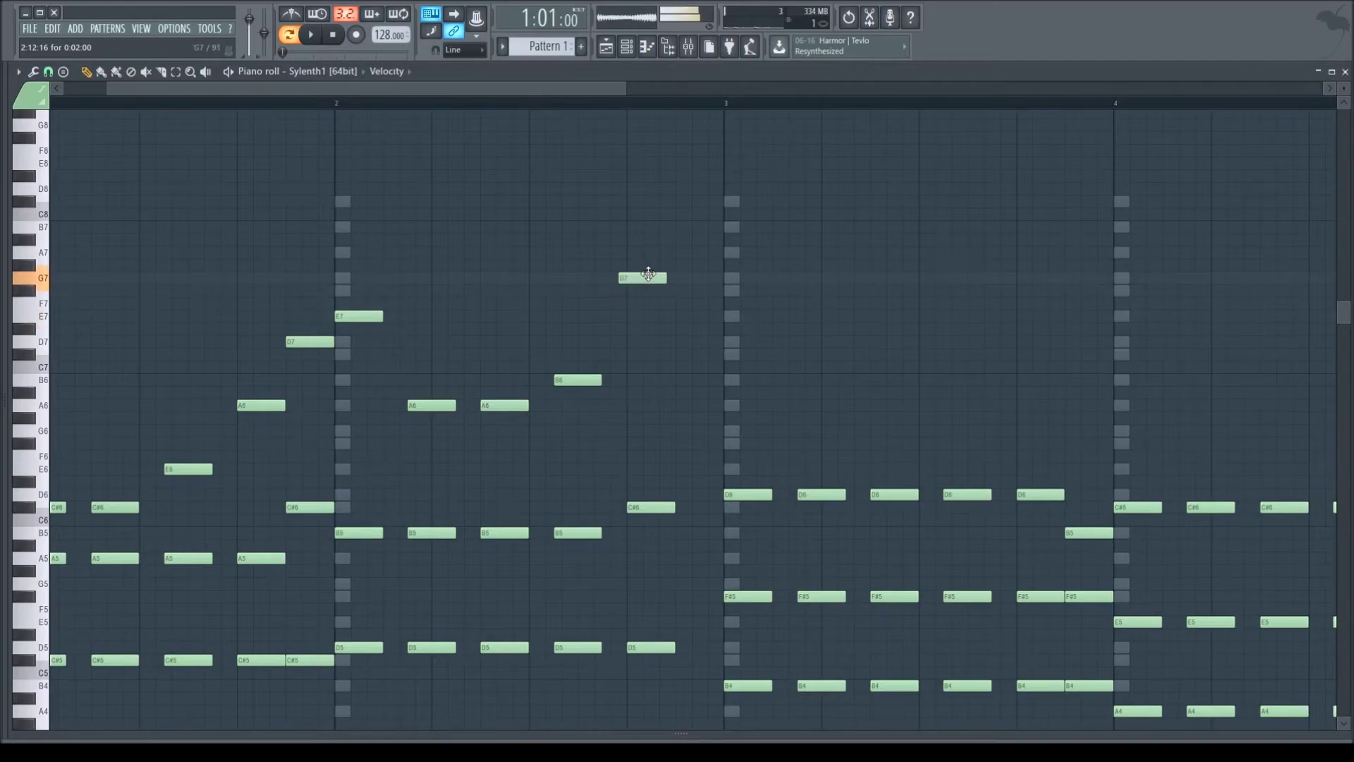
pyautogui.click(648, 254)
pyautogui.rightClick(648, 256)
pyautogui.click(41, 274)
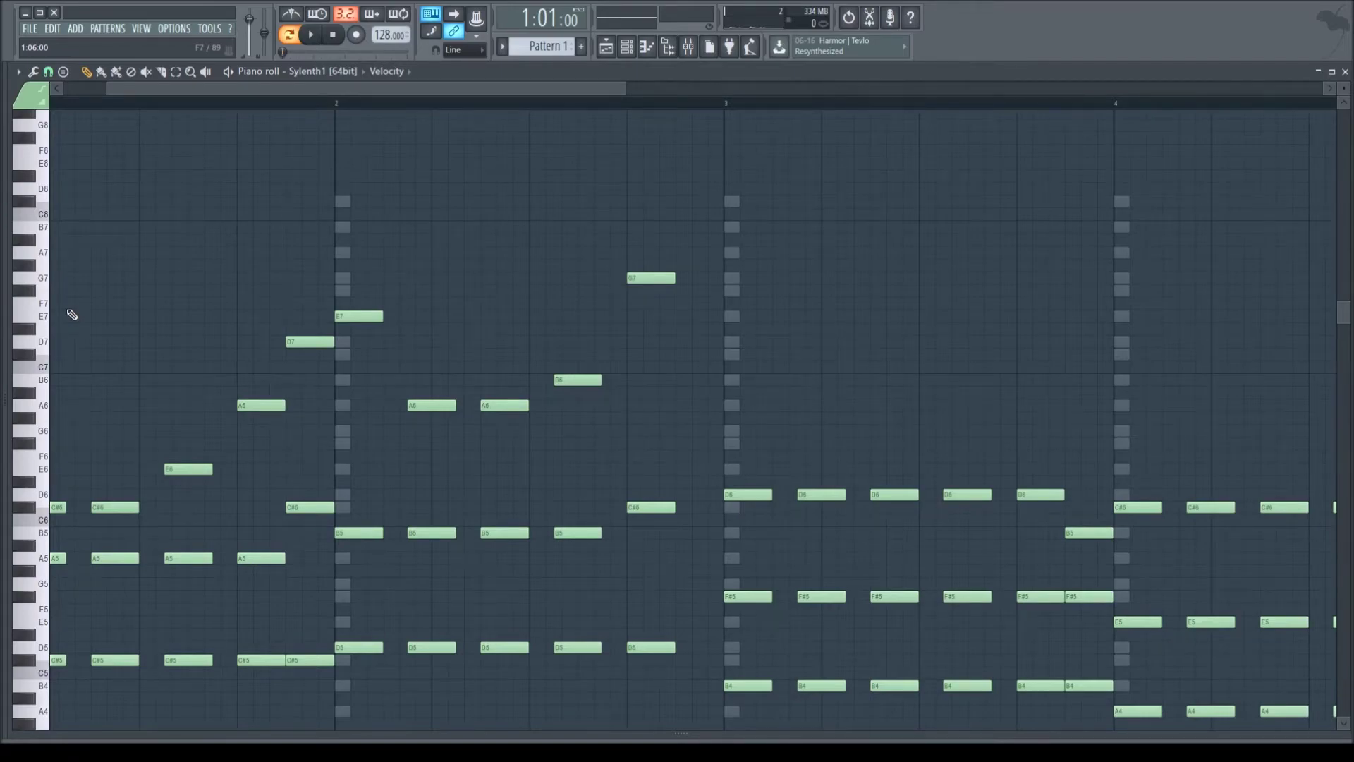
# Play back the melody of the first two bars with the chords.
pyautogui.click(317, 45)
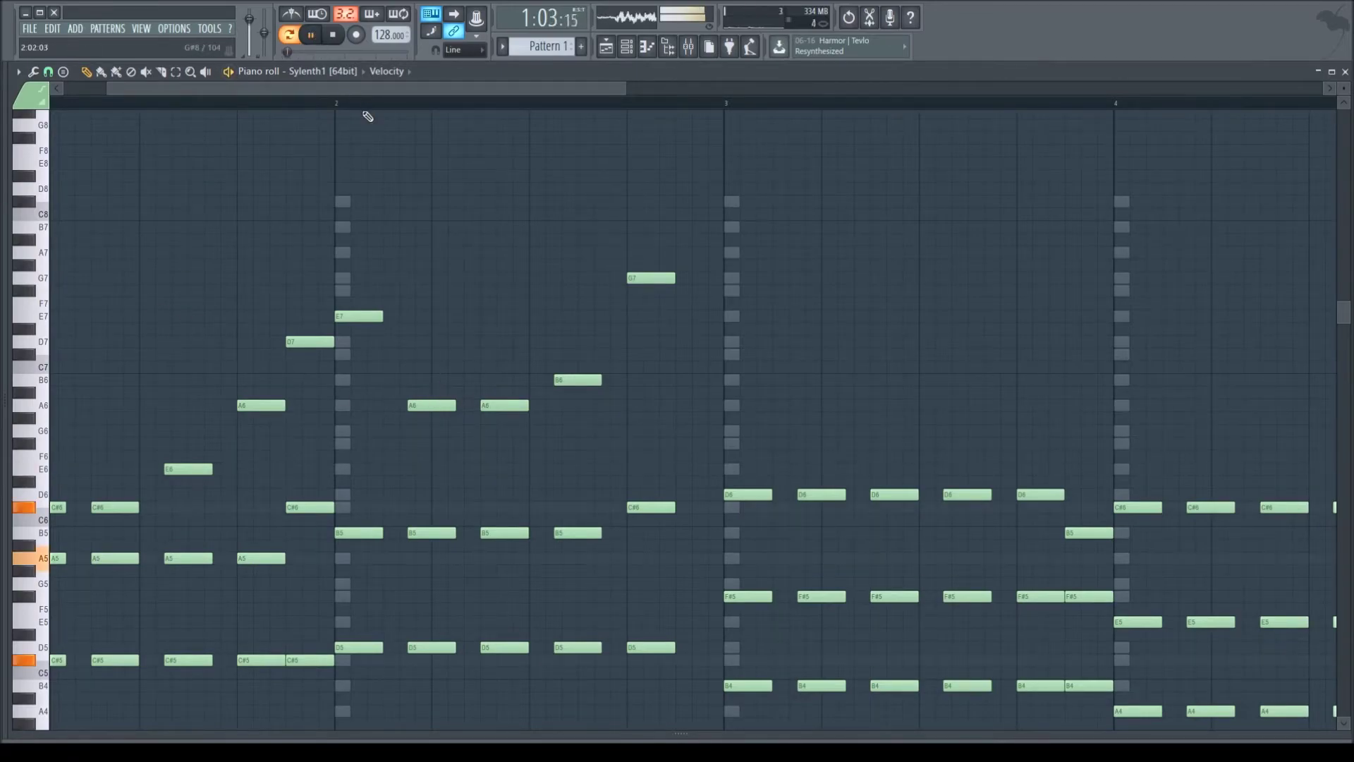
pyautogui.scroll(-3, 363, 113)
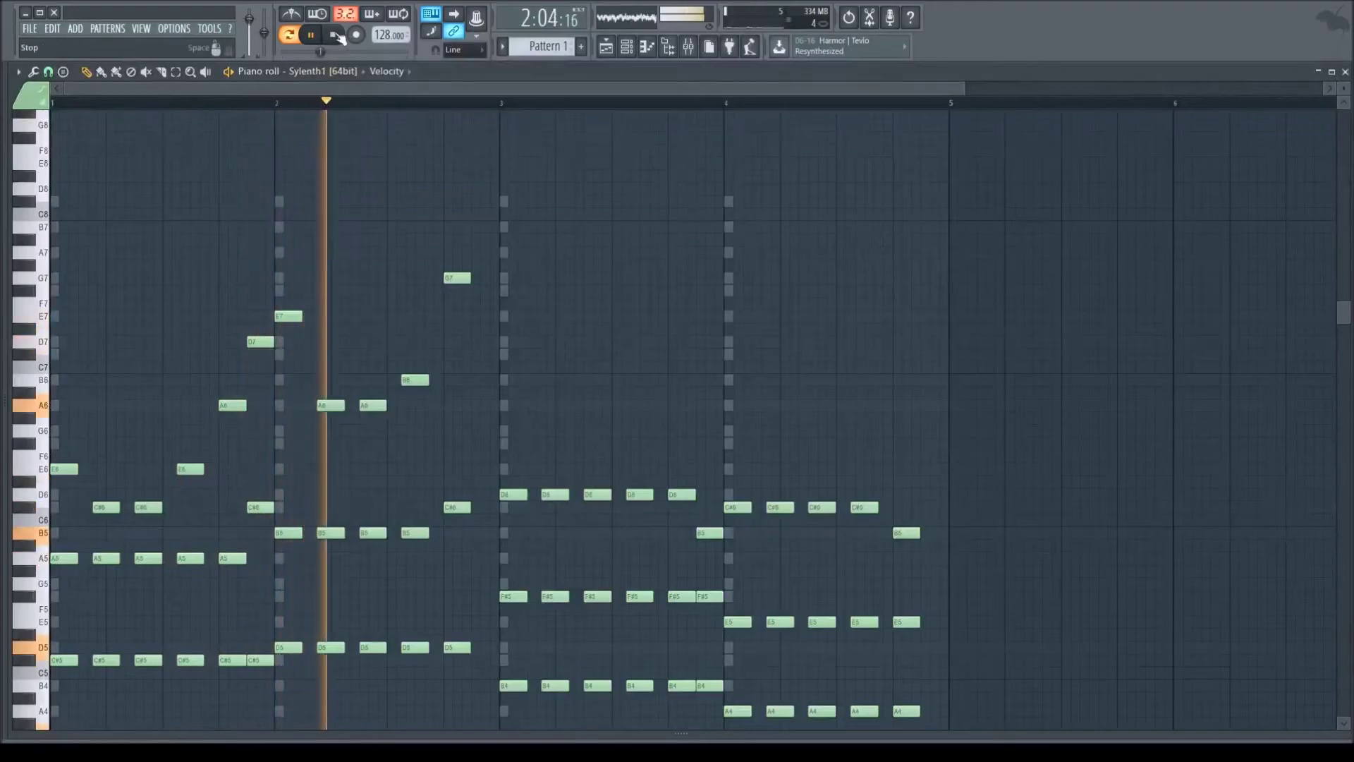
pyautogui.press('space')
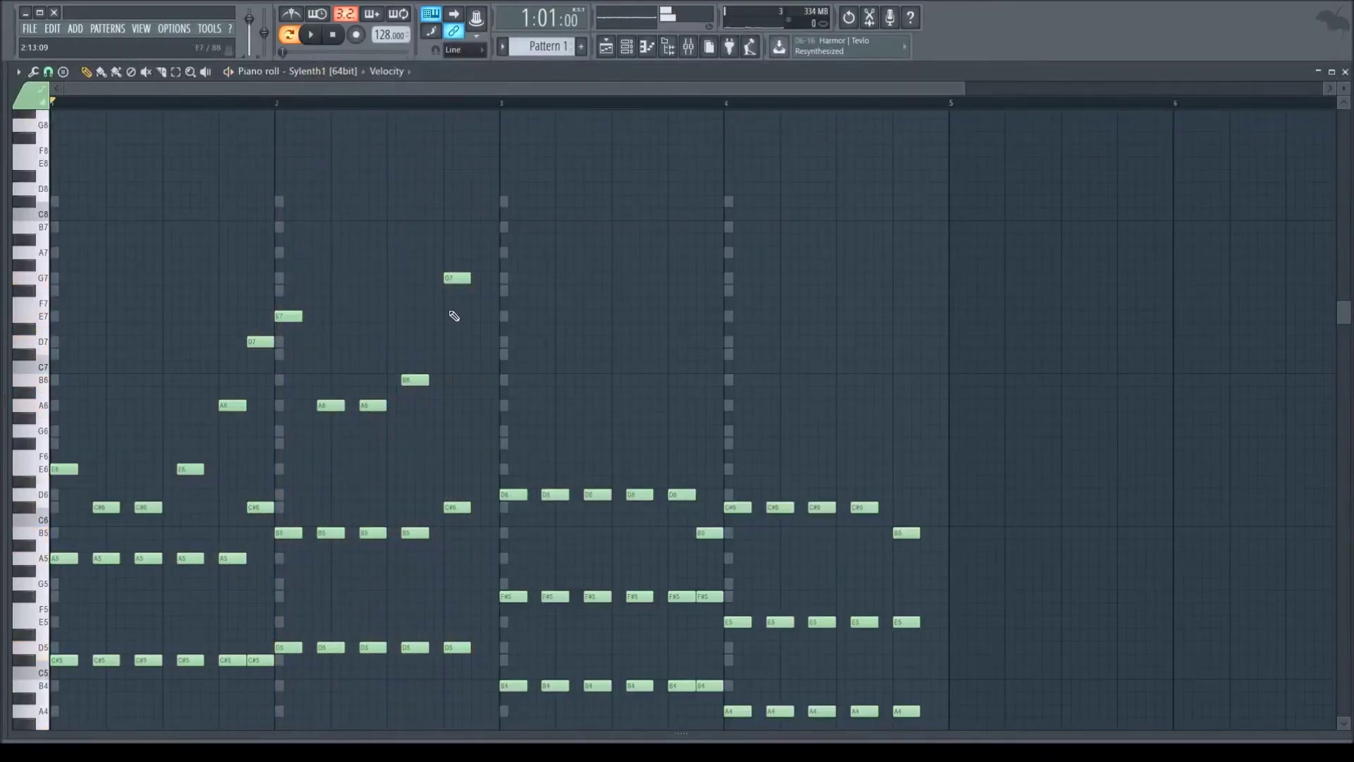
# Add a B6 melody note at the beginning of bar 3.
pyautogui.scroll(3, 477, 115)
pyautogui.click(447, 278)
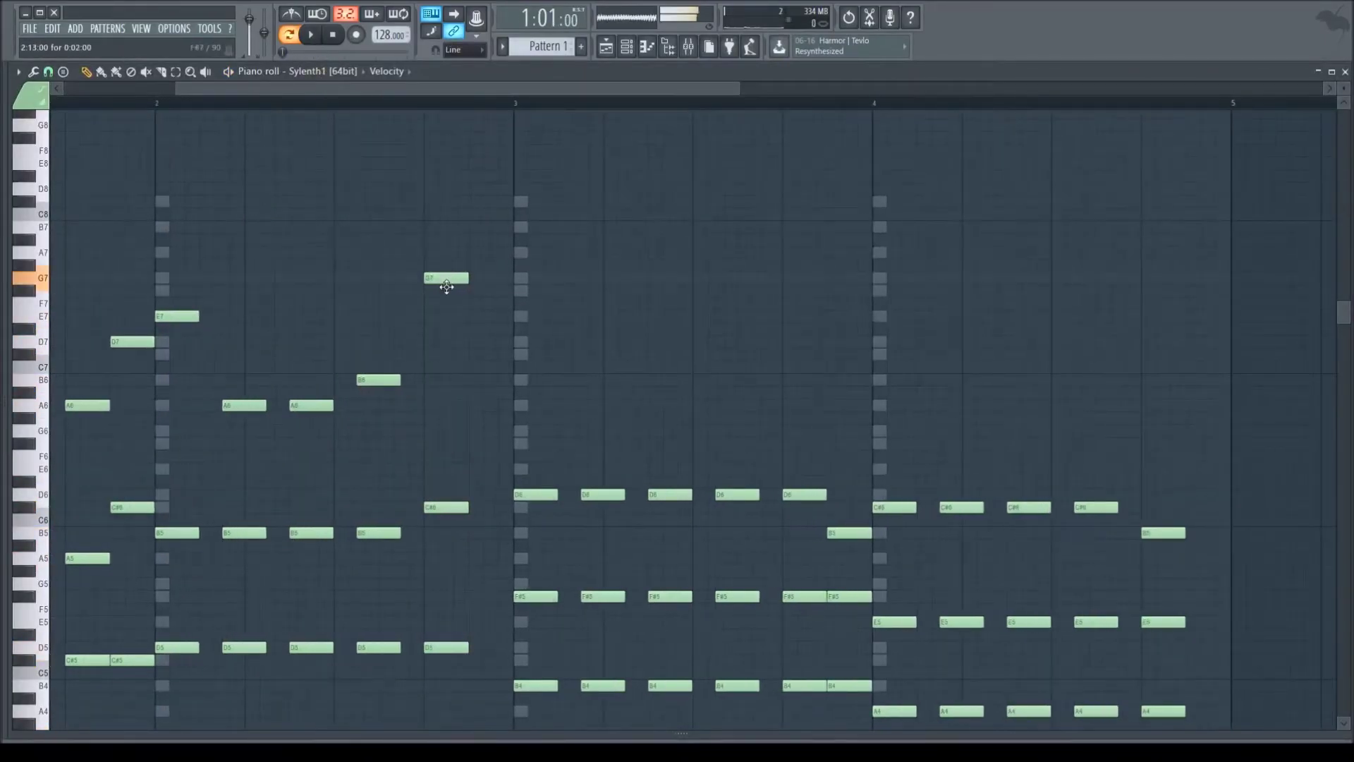
pyautogui.scroll(1, 447, 281)
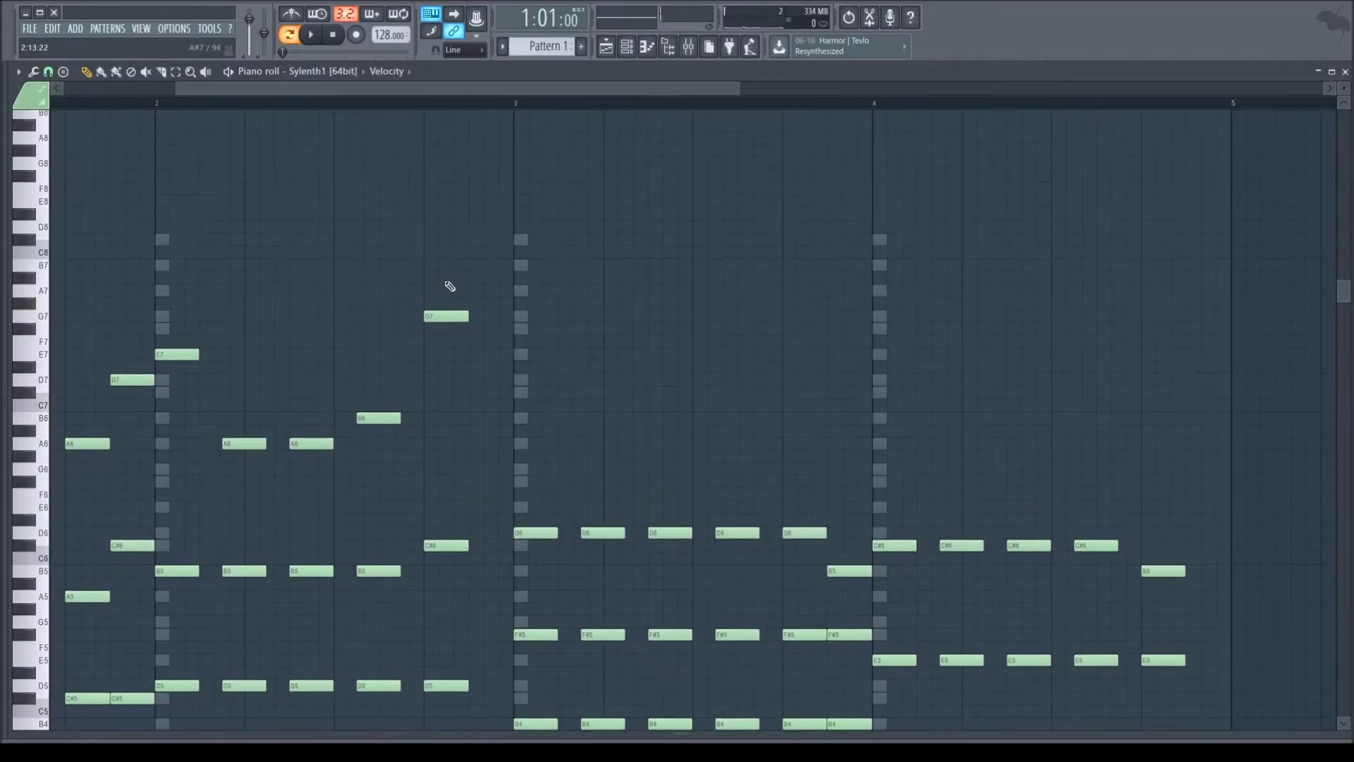
pyautogui.moveTo(527, 387)
pyautogui.mouseDown()
pyautogui.moveTo(519, 365)
pyautogui.moveTo(582, 395)
pyautogui.moveTo(546, 392)
pyautogui.mouseUp()
pyautogui.click(532, 389)
pyautogui.rightClick(585, 397)
pyautogui.rightClick(545, 391)
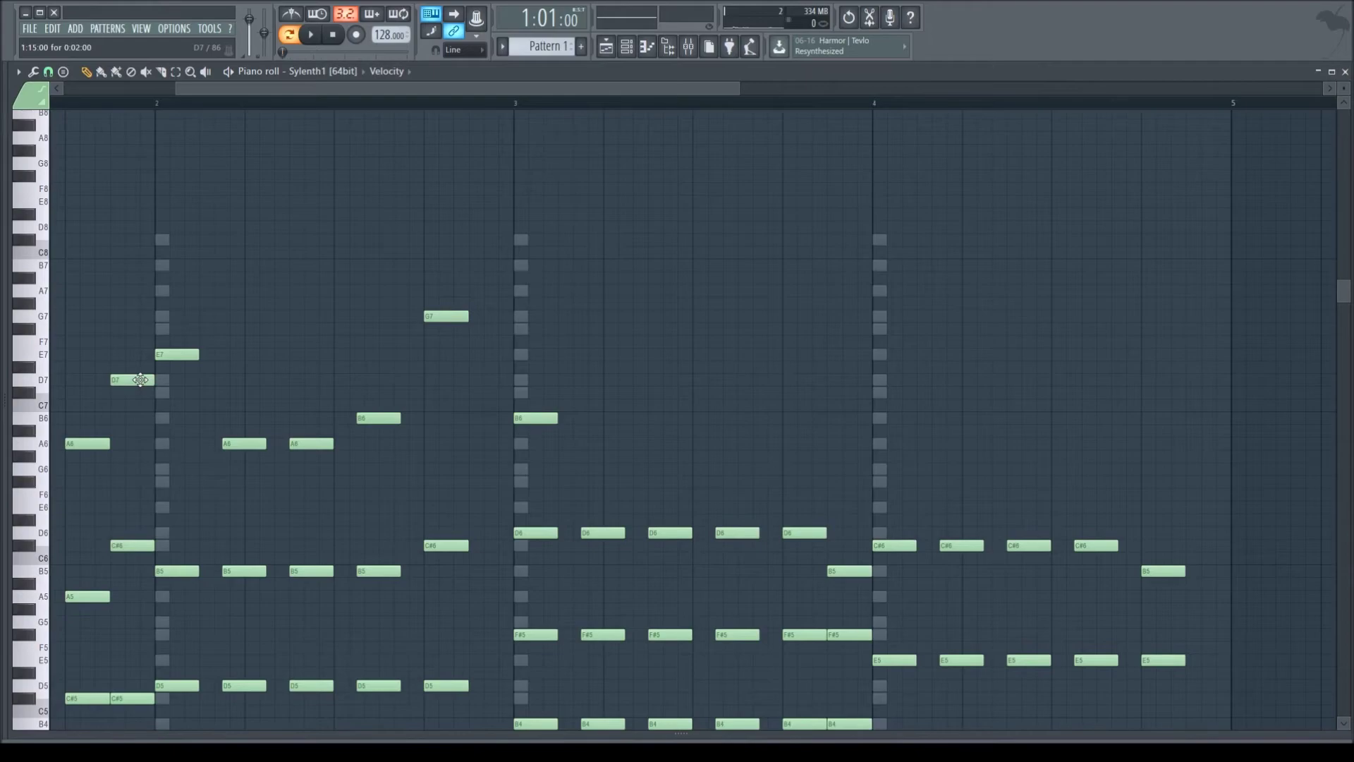
# Lower bar 1's last melody note to A6, bar 2's opening note to B6, and bar 2's last note to D7.
pyautogui.moveTo(125, 380); pyautogui.dragTo(125, 443)
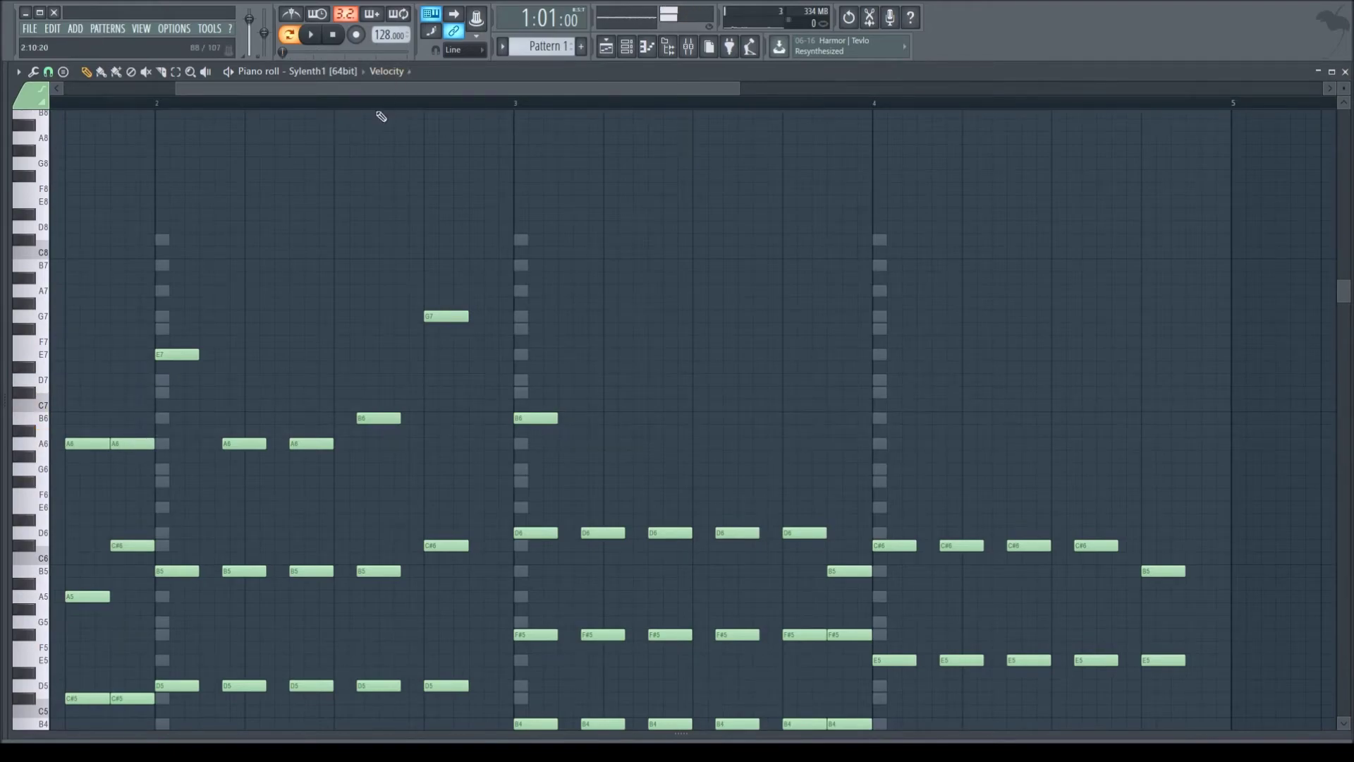
pyautogui.hscroll(-3, 379, 87)
pyautogui.moveTo(417, 355); pyautogui.dragTo(422, 427)
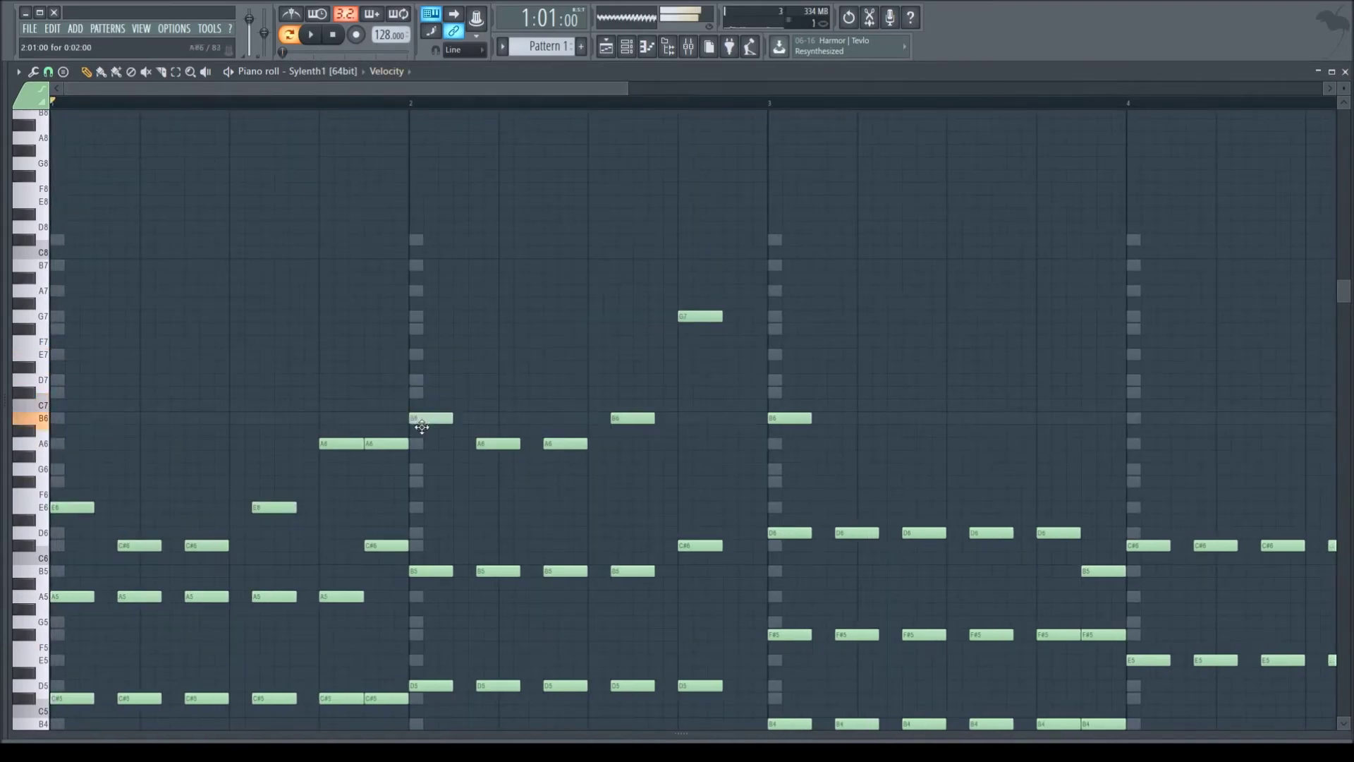
pyautogui.moveTo(700, 318); pyautogui.dragTo(709, 384)
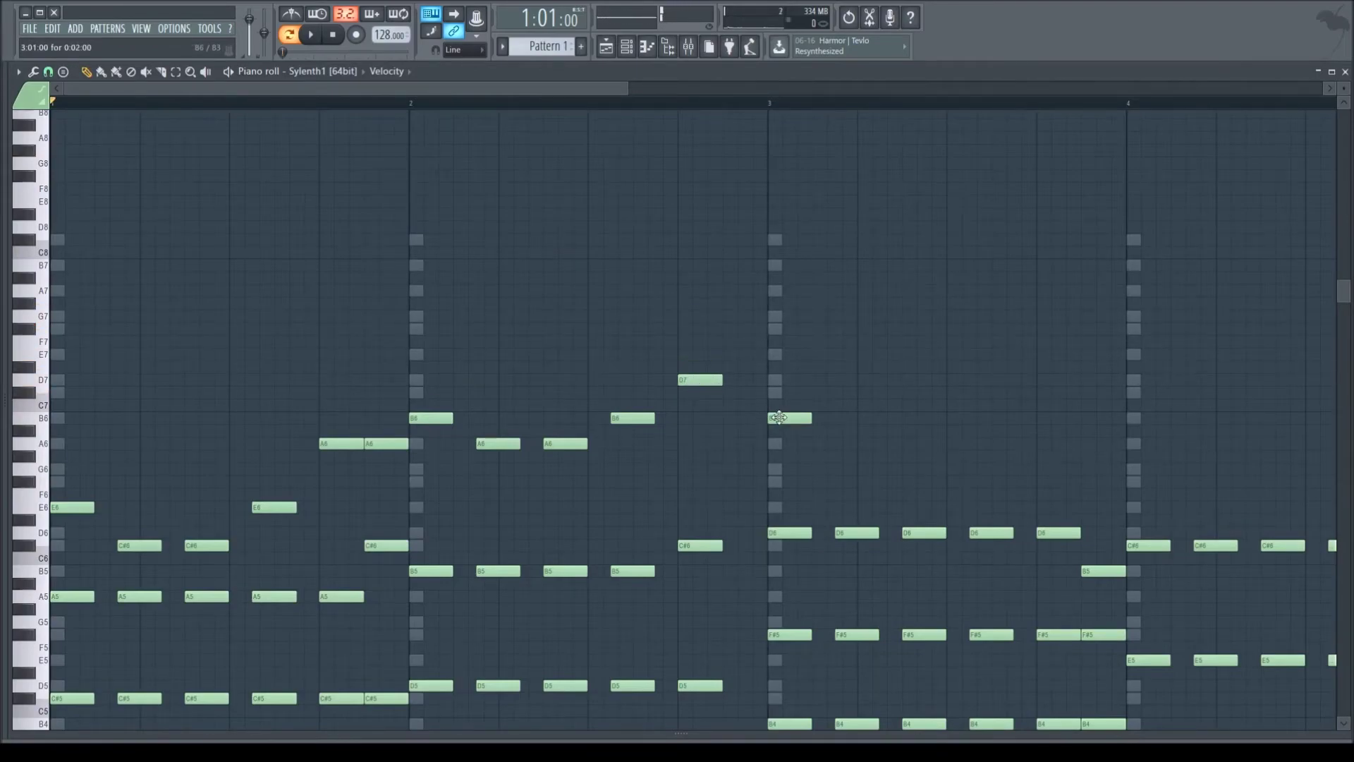
# Add an A6 note on bar 3's second chord hit and G6 notes on its third and fourth hits.
pyautogui.moveTo(823, 444); pyautogui.dragTo(840, 444)
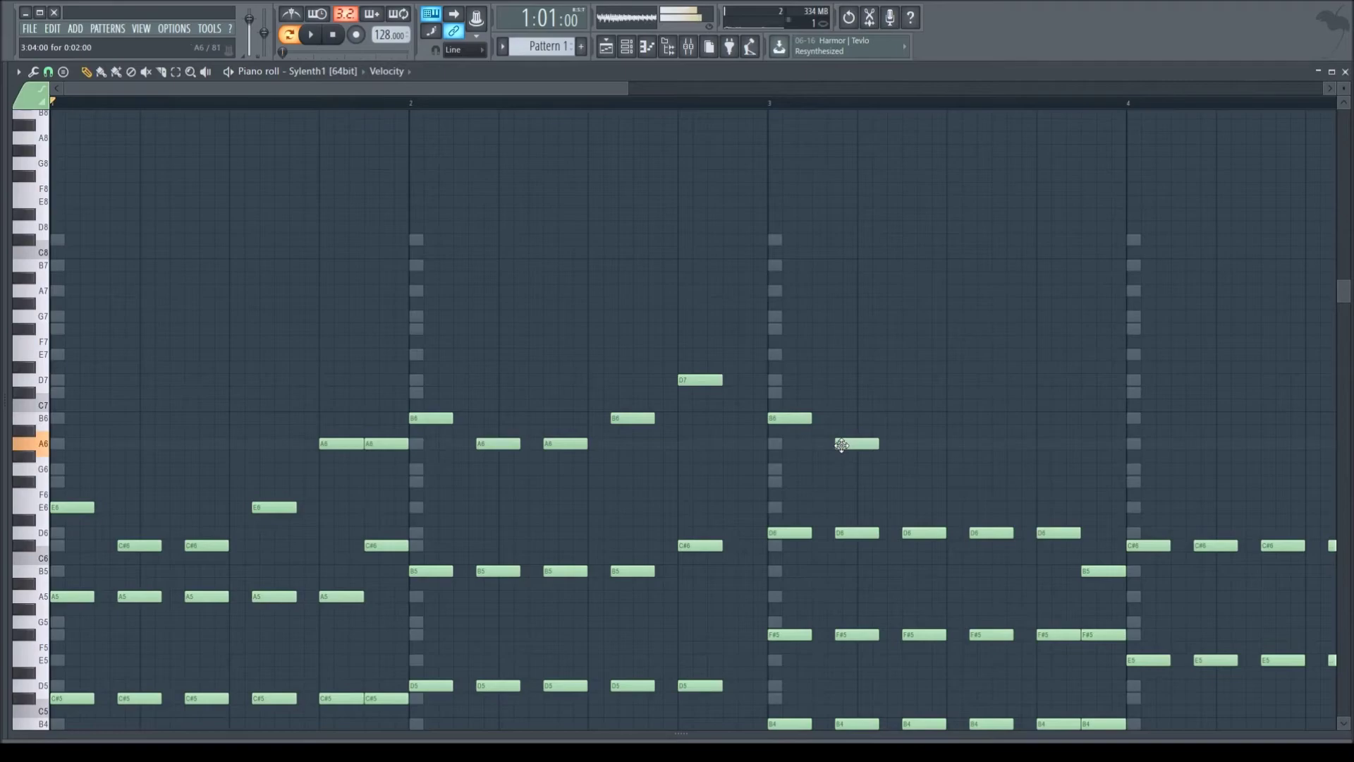
pyautogui.moveTo(598, 91); pyautogui.dragTo(744, 113)
pyautogui.keyDown('alt'); pyautogui.rightClick(412, 302); pyautogui.keyUp('alt')
pyautogui.keyDown('alt'); pyautogui.rightClick(481, 303); pyautogui.keyUp('alt')
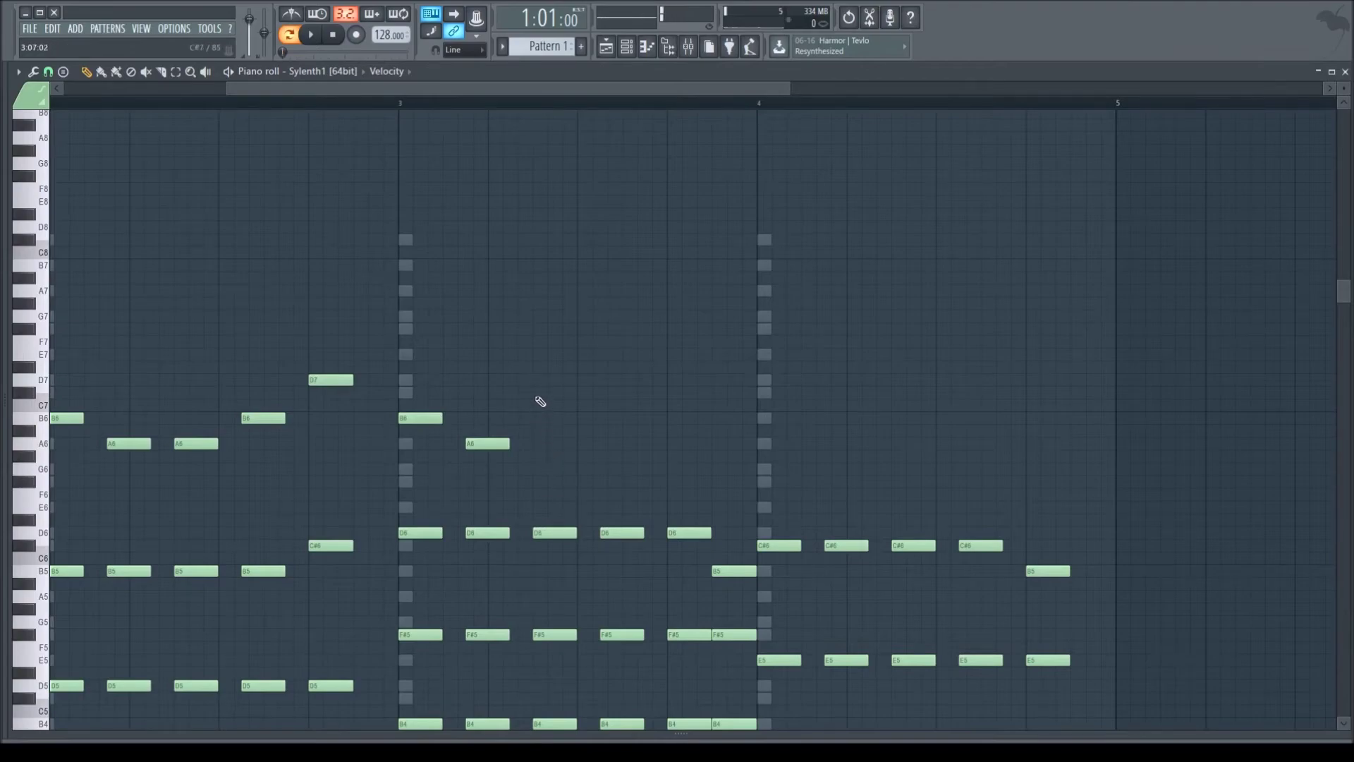
pyautogui.moveTo(626, 392); pyautogui.dragTo(627, 472)
pyautogui.moveTo(556, 393); pyautogui.dragTo(556, 469)
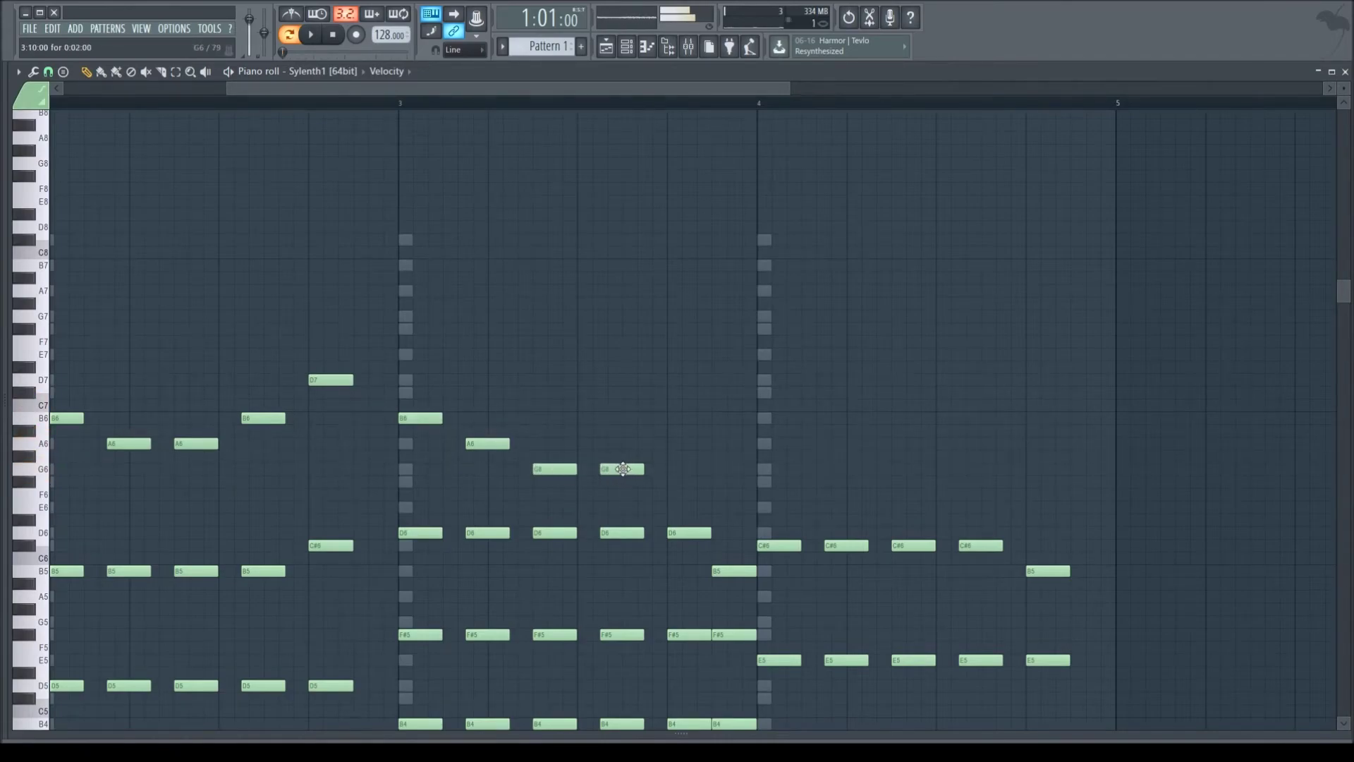
# Add B6 and G6 melody notes on the fifth and sixth chord hits of bar 3, and play back the melody.
pyautogui.click(682, 431)
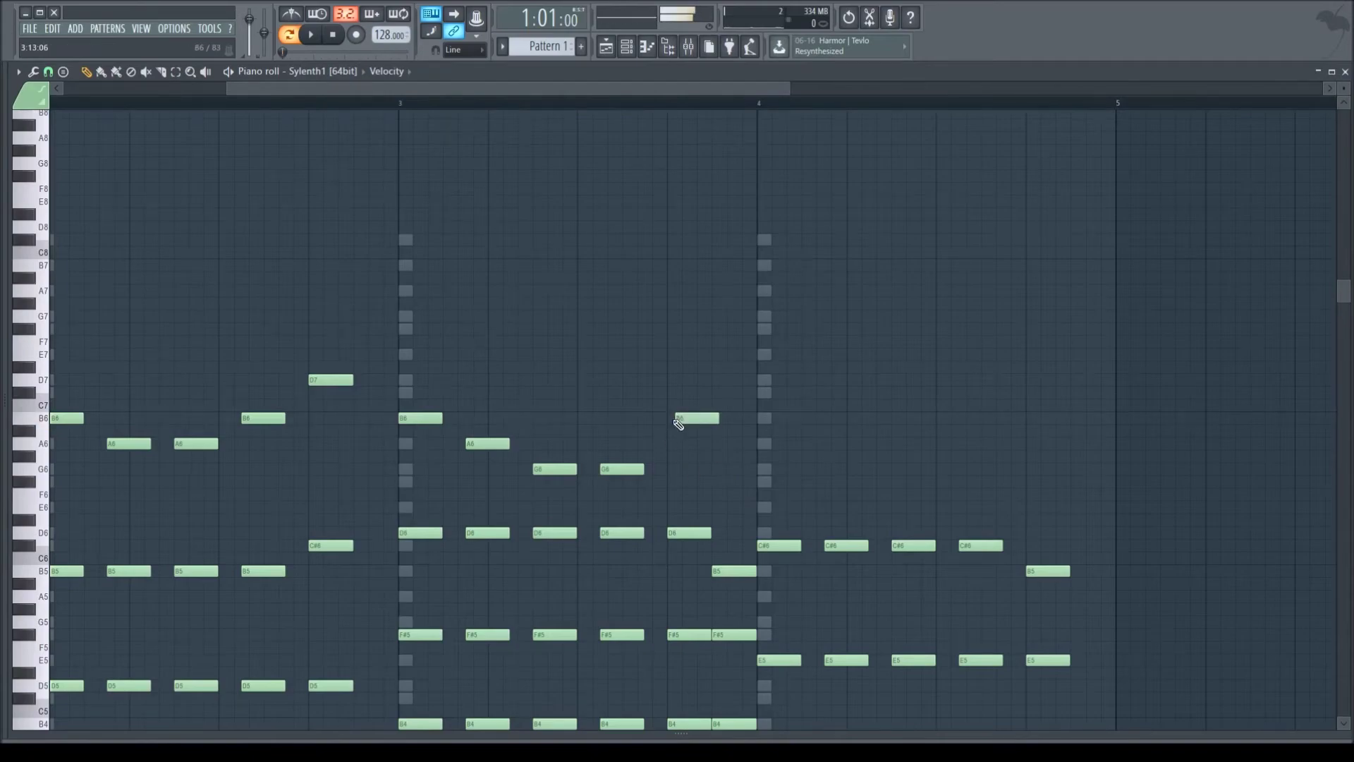
pyautogui.moveTo(687, 421); pyautogui.dragTo(678, 421)
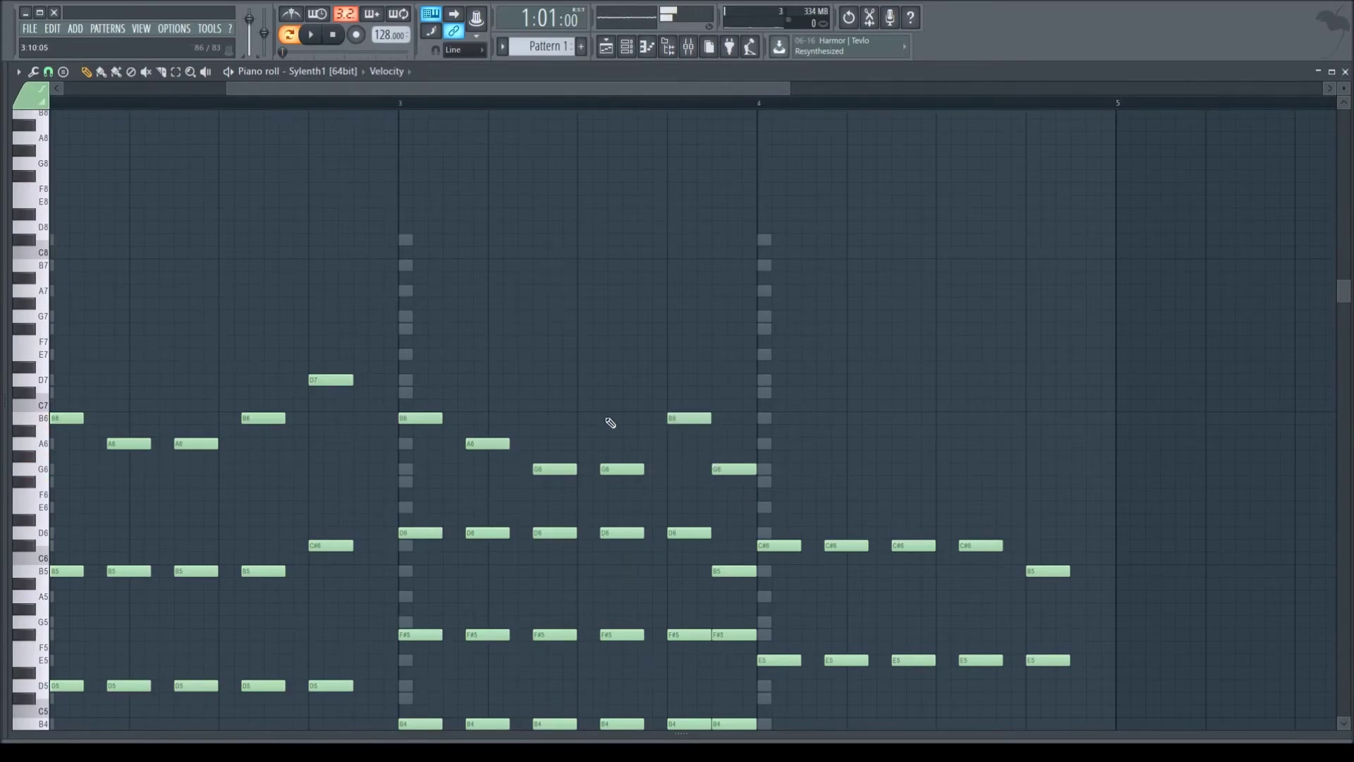
pyautogui.press('space')
pyautogui.scroll(-3, 332, 105)
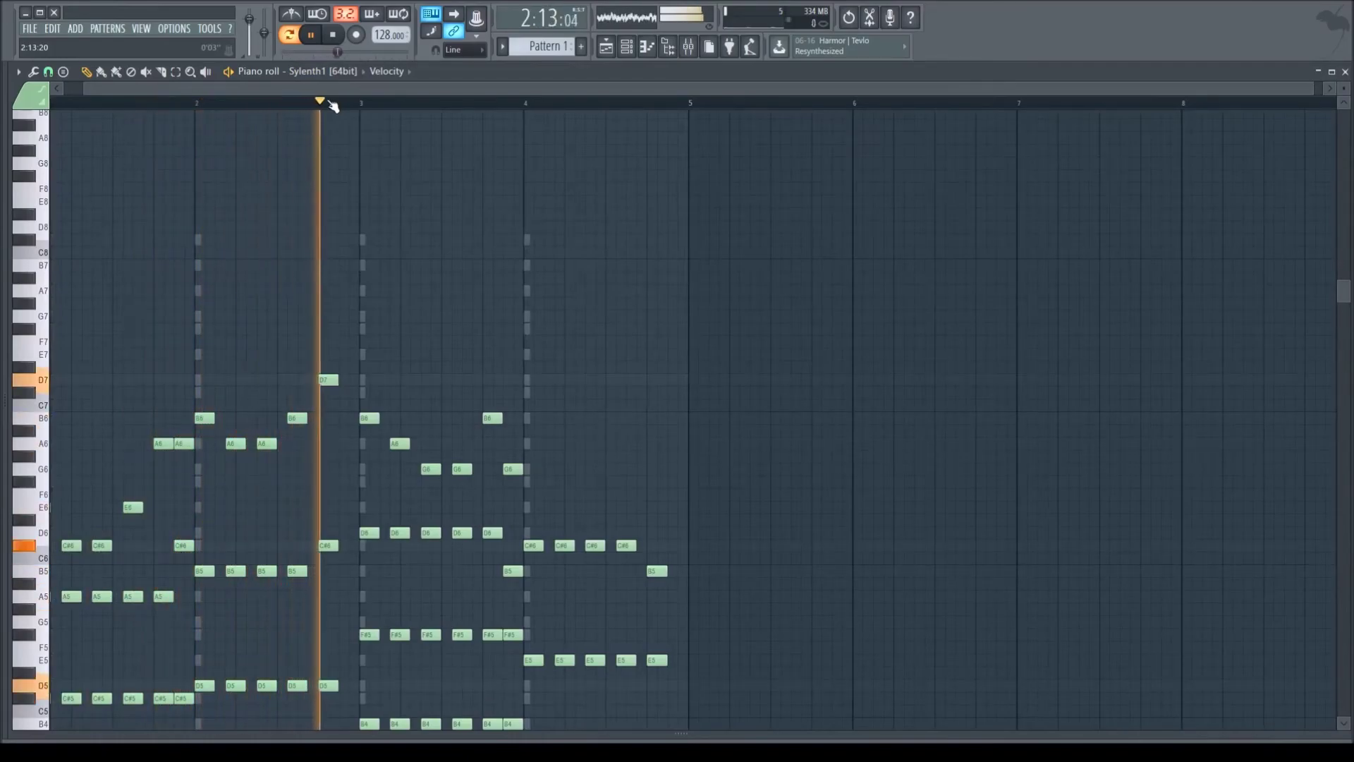
pyautogui.click(342, 41)
# Complete bar 4's melody with A6, B6, A6, D7 and A6 on its five chord hits, and close the piano roll.
pyautogui.scroll(5, 571, 107)
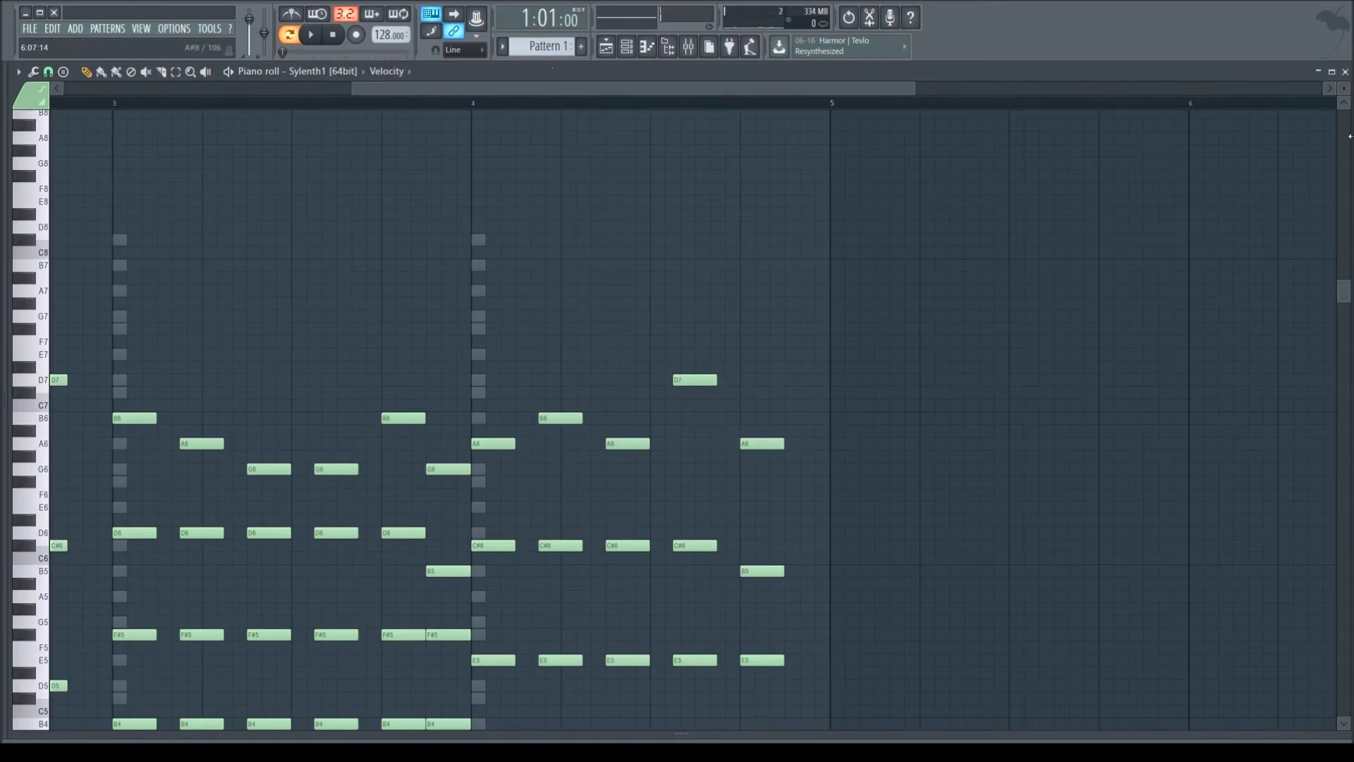
pyautogui.click(1345, 72)
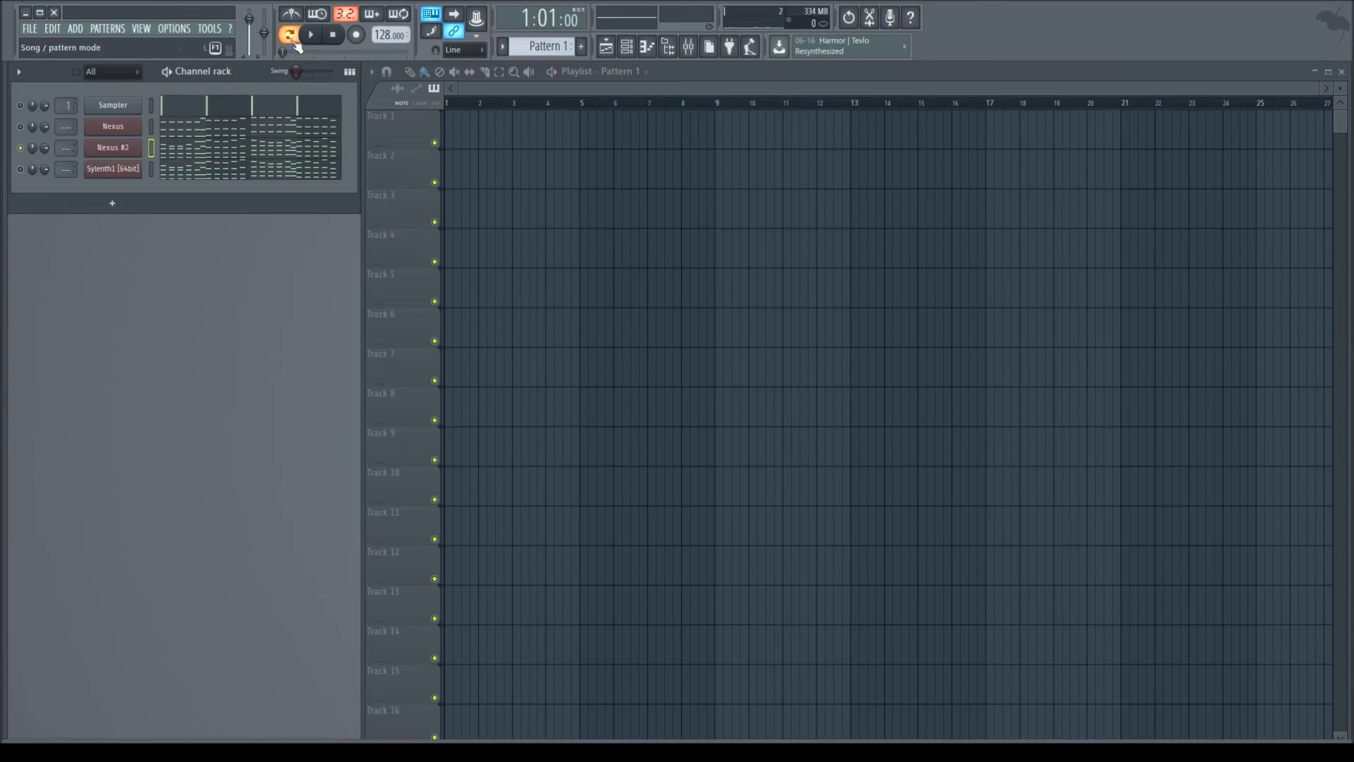
# Play back the pattern and review the Nexus #2 chords and melody across all four bars in the piano roll.
pyautogui.click(172, 148)
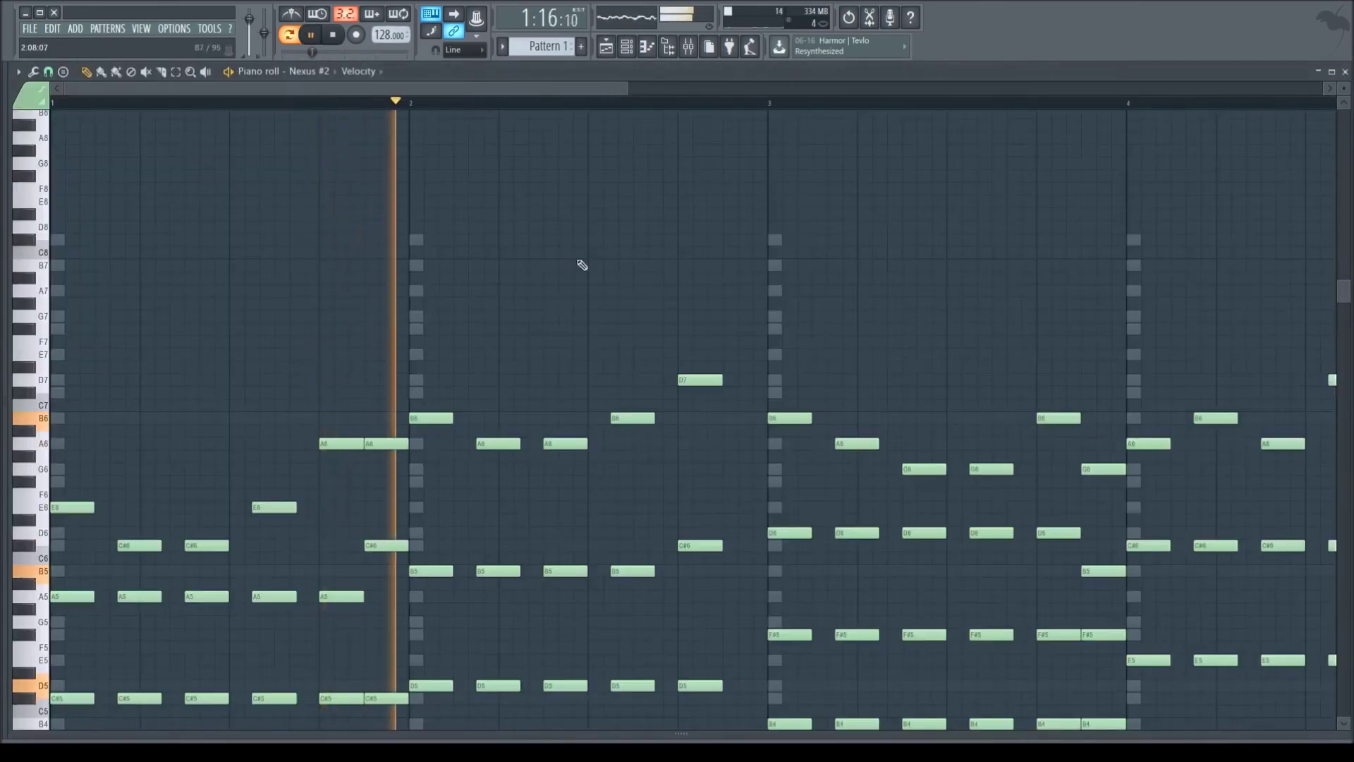
pyautogui.scroll(-4, 623, 113)
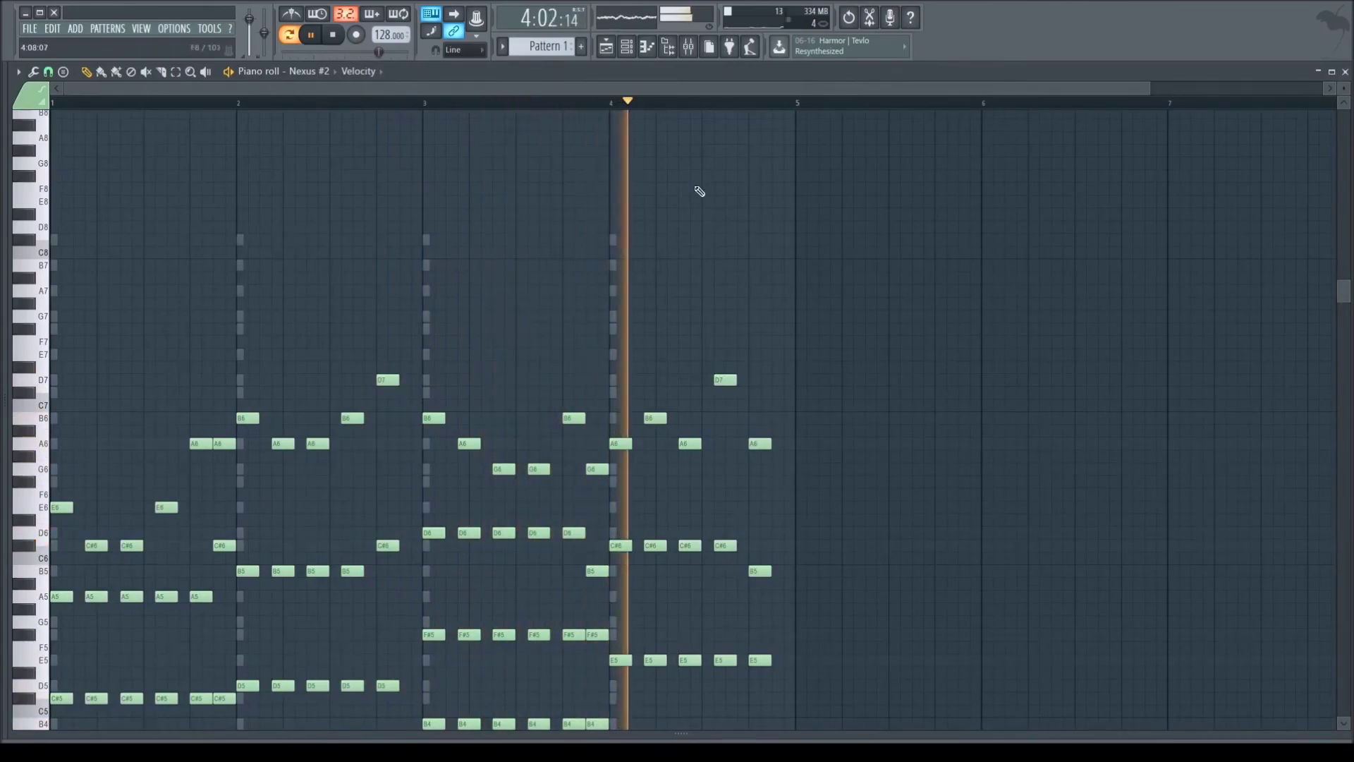
pyautogui.click(1345, 72)
# Unmute the Nexus and Sylenth1 channels so they play together with Nexus #2.
pyautogui.click(113, 127)
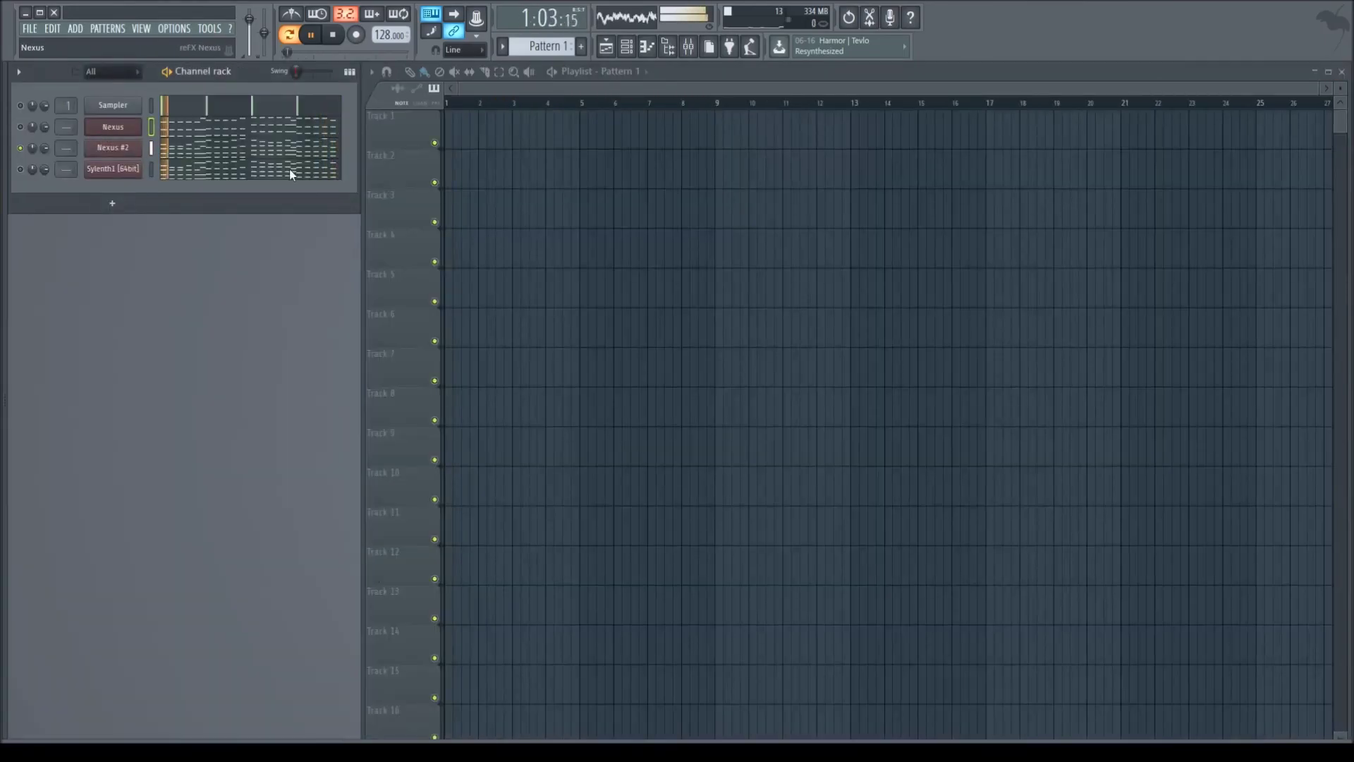
pyautogui.click(20, 127)
pyautogui.click(20, 169)
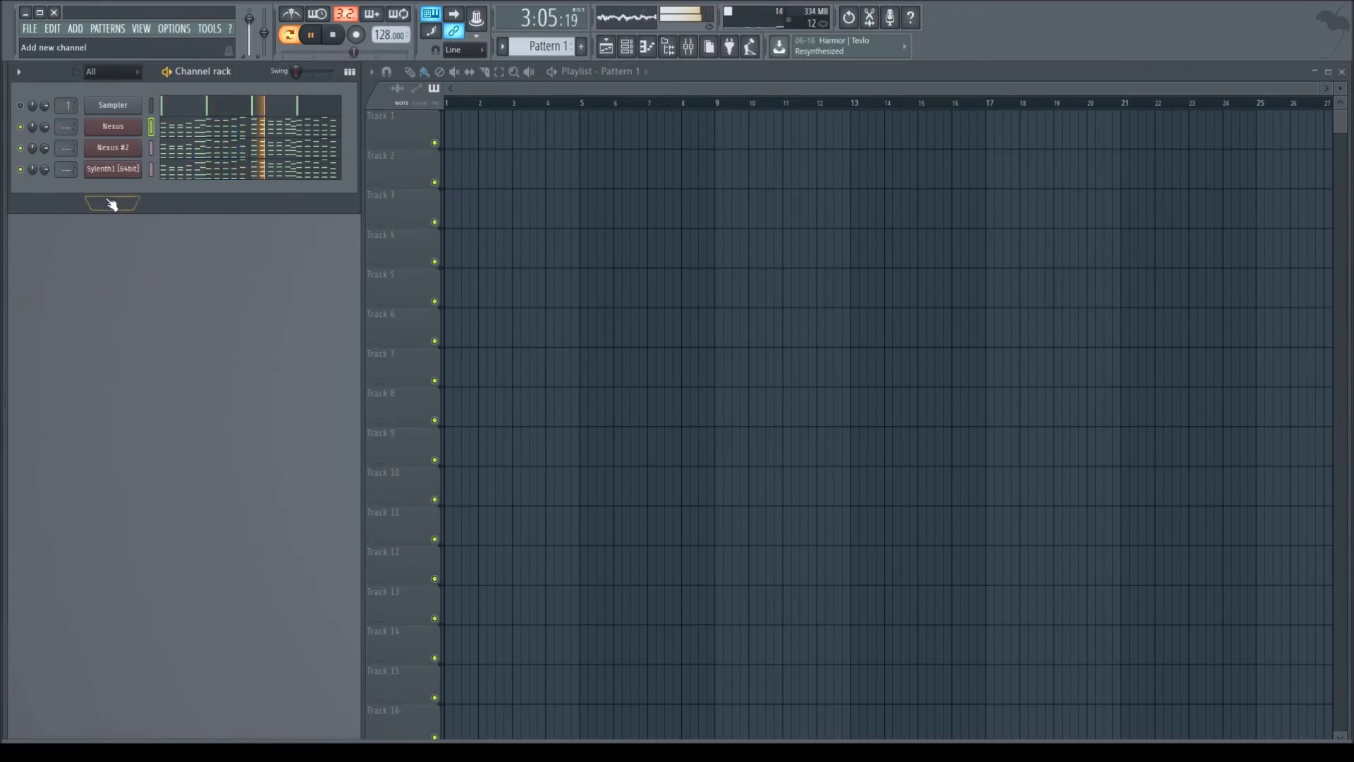
# Add a second Sylenth1 channel with the LEAD - Fly Away preset and paste the copied chords and melody into it.
pyautogui.click(143, 624)
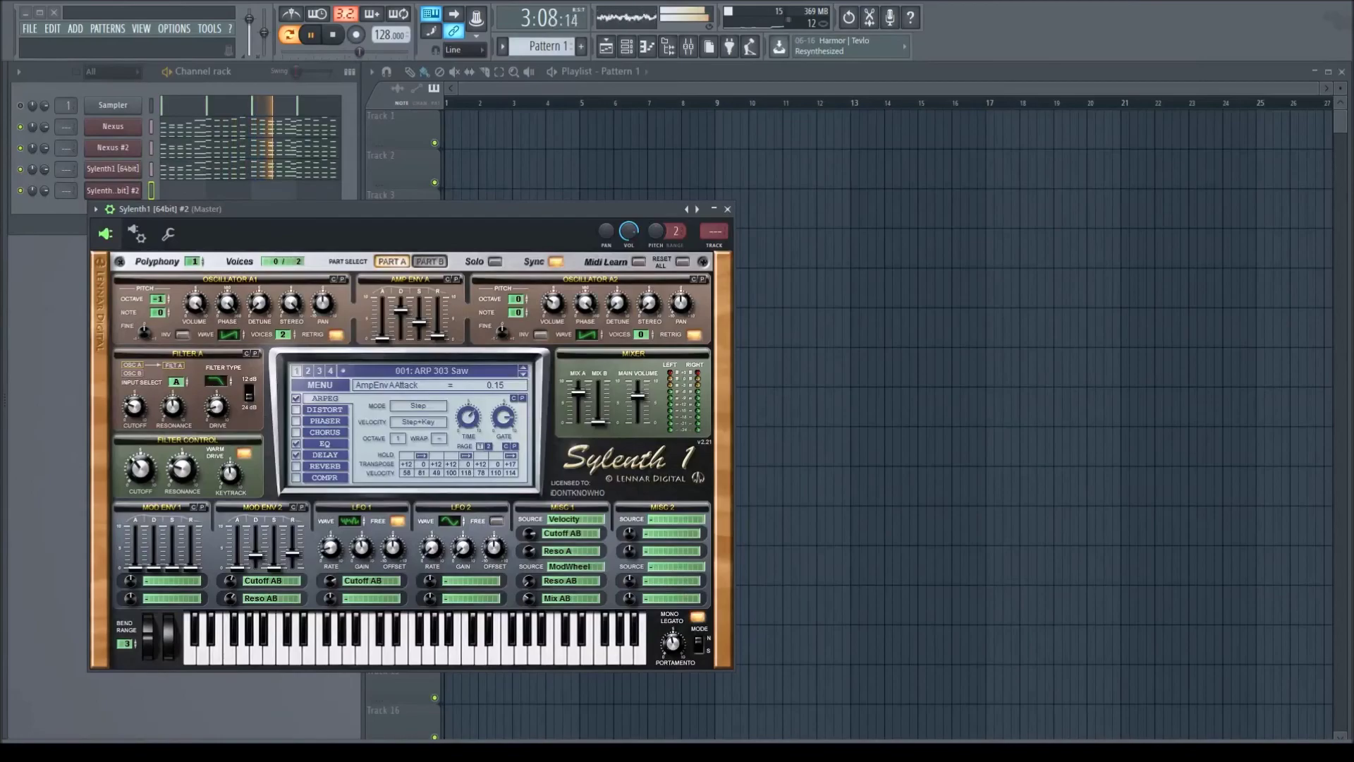
pyautogui.doubleClick(149, 124)
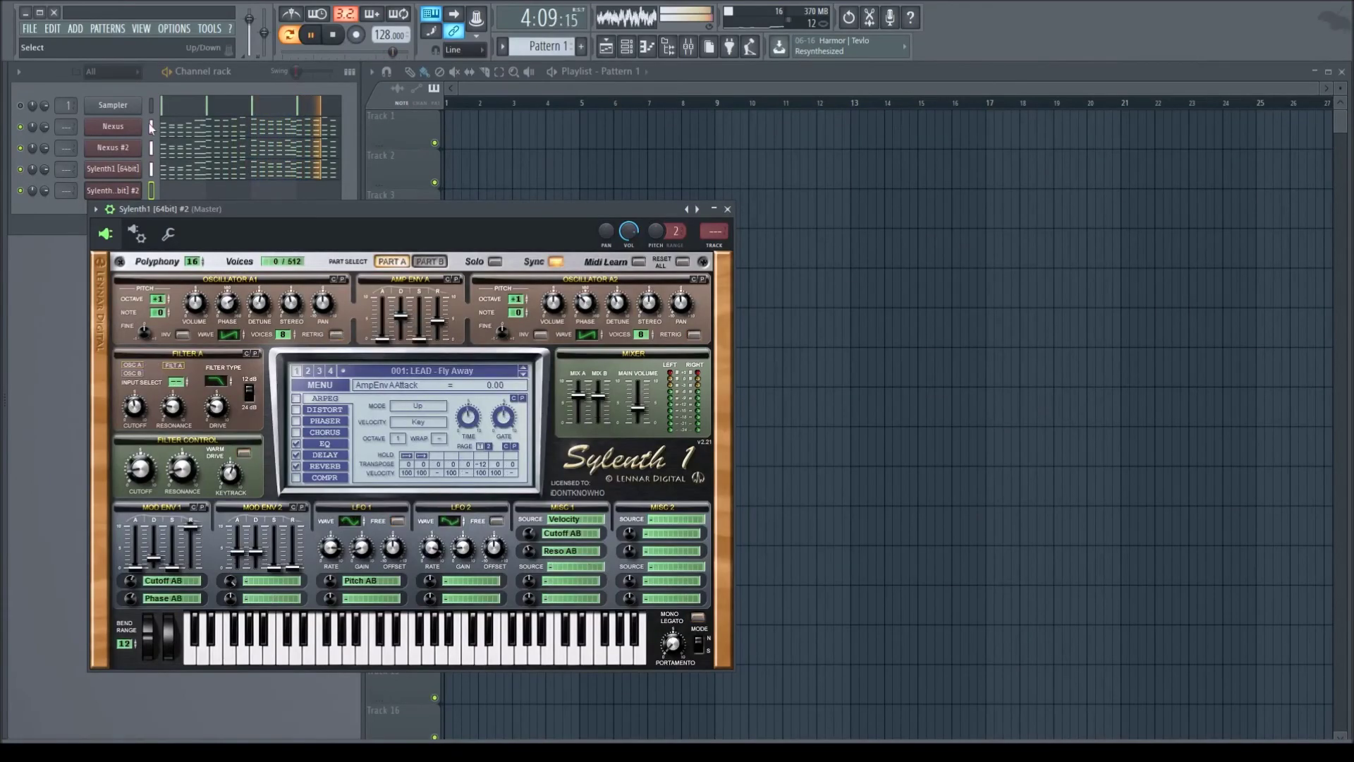
pyautogui.click(151, 190)
pyautogui.hotkey('ctrl', 'v')
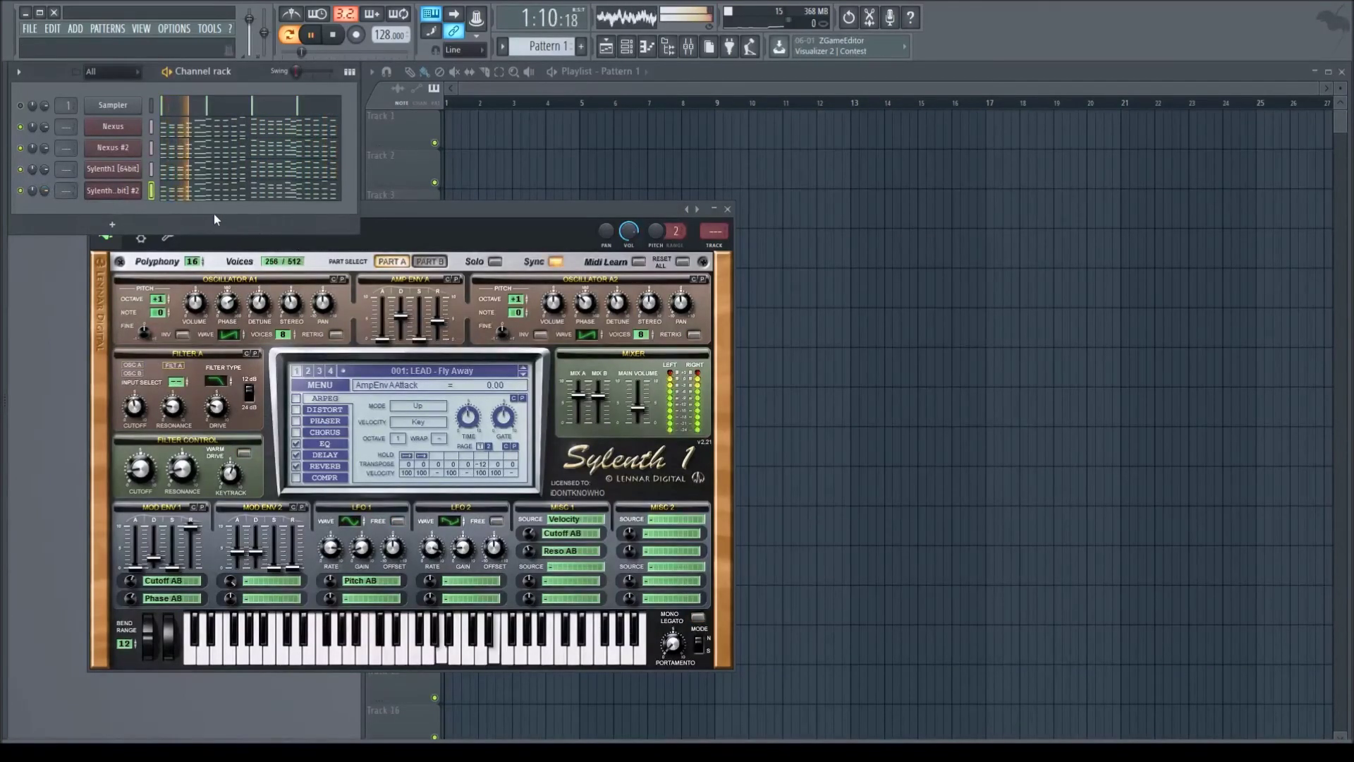
# Lower the three G6 melody notes in bar 3 of Sylenth1 #2 to F#6 and close the piano roll.
pyautogui.click(237, 197)
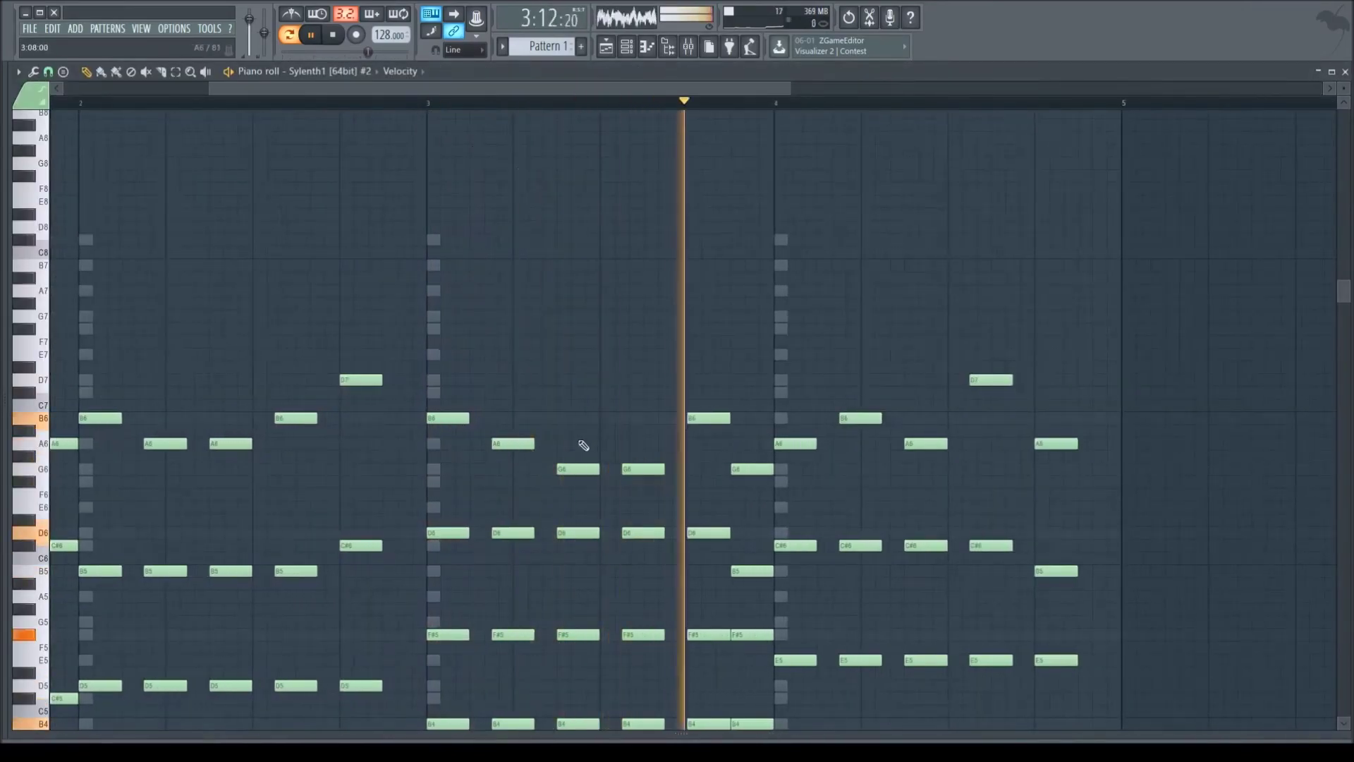
pyautogui.moveTo(570, 467); pyautogui.dragTo(626, 482)
pyautogui.moveTo(572, 443); pyautogui.dragTo(577, 481)
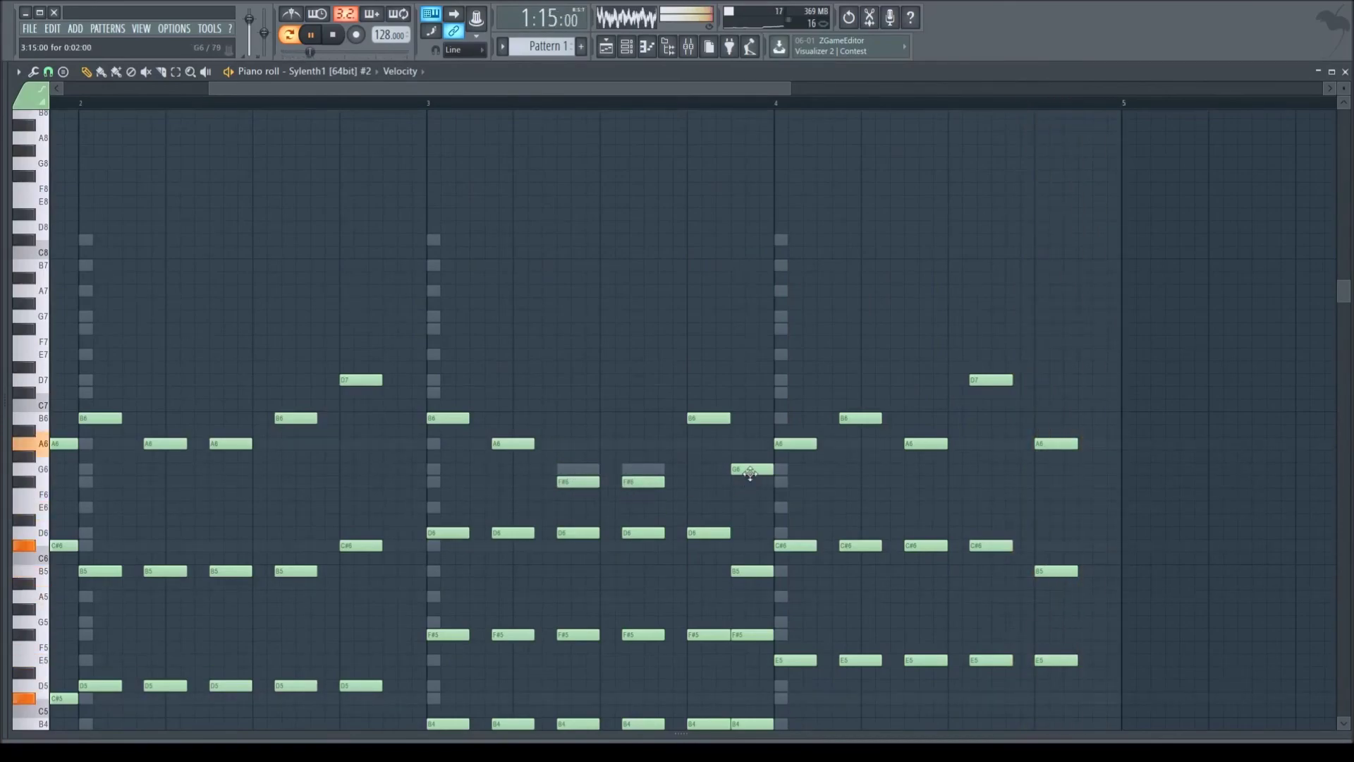
pyautogui.moveTo(751, 468); pyautogui.dragTo(751, 482)
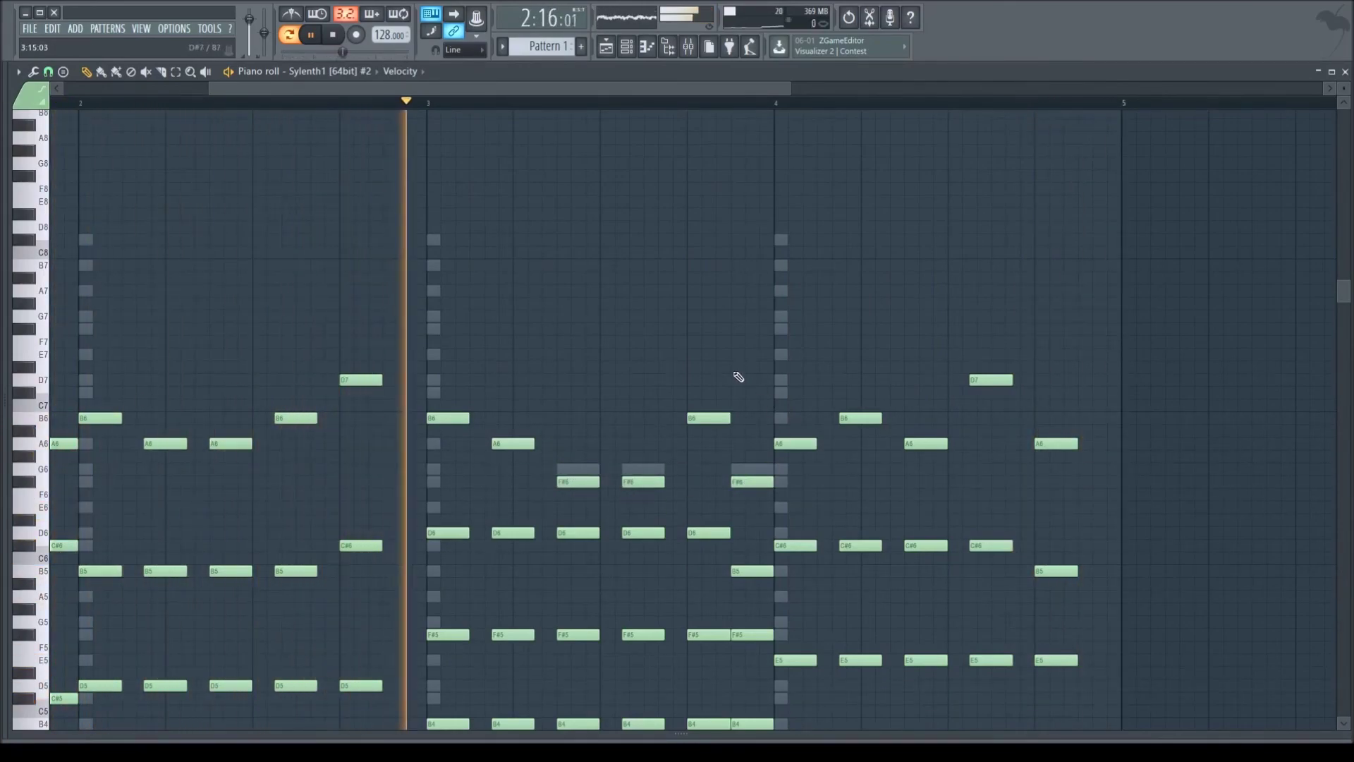
pyautogui.click(1345, 72)
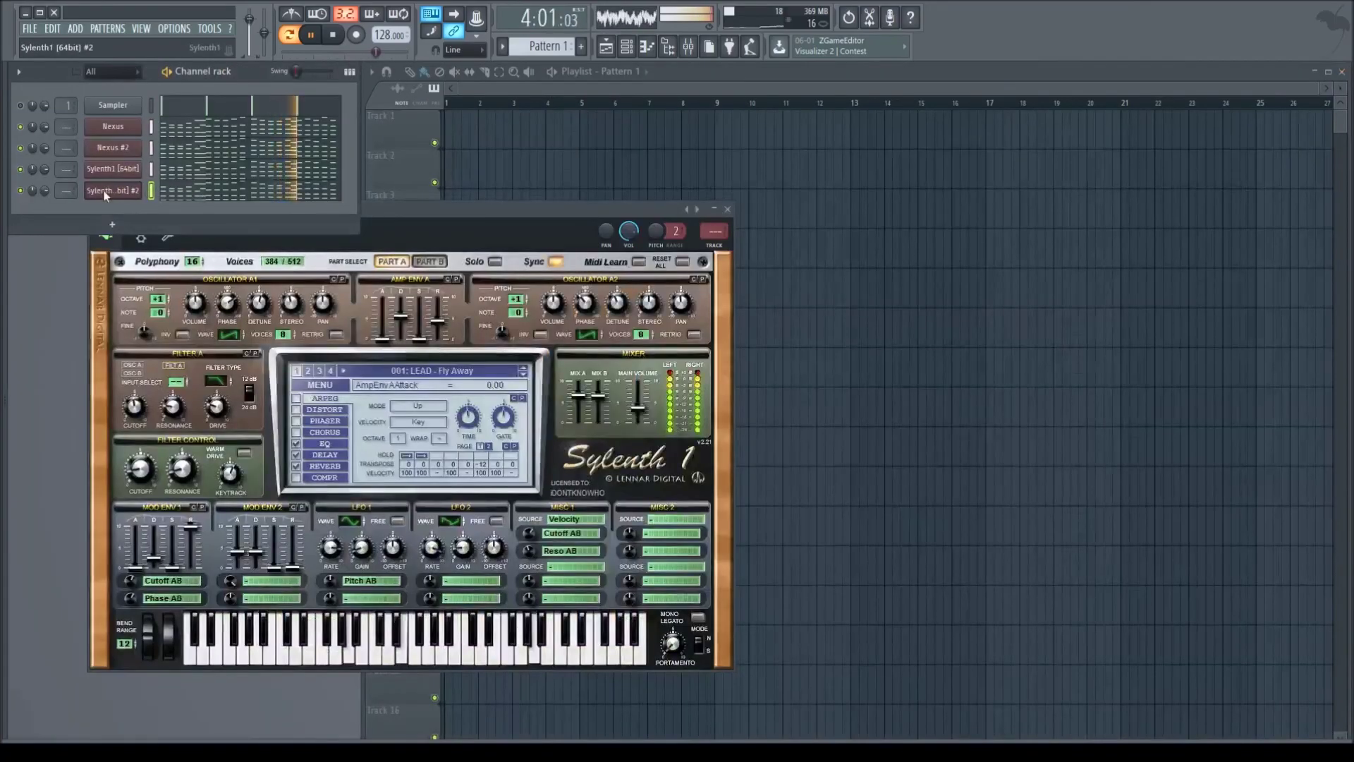
# Copy the corrected Sylenth1 #2 notes to the Sylenth1, Nexus #2 and Nexus channels.
pyautogui.click(115, 170)
pyautogui.rightClick(115, 147)
pyautogui.click(282, 177)
pyautogui.rightClick(113, 128)
pyautogui.click(284, 153)
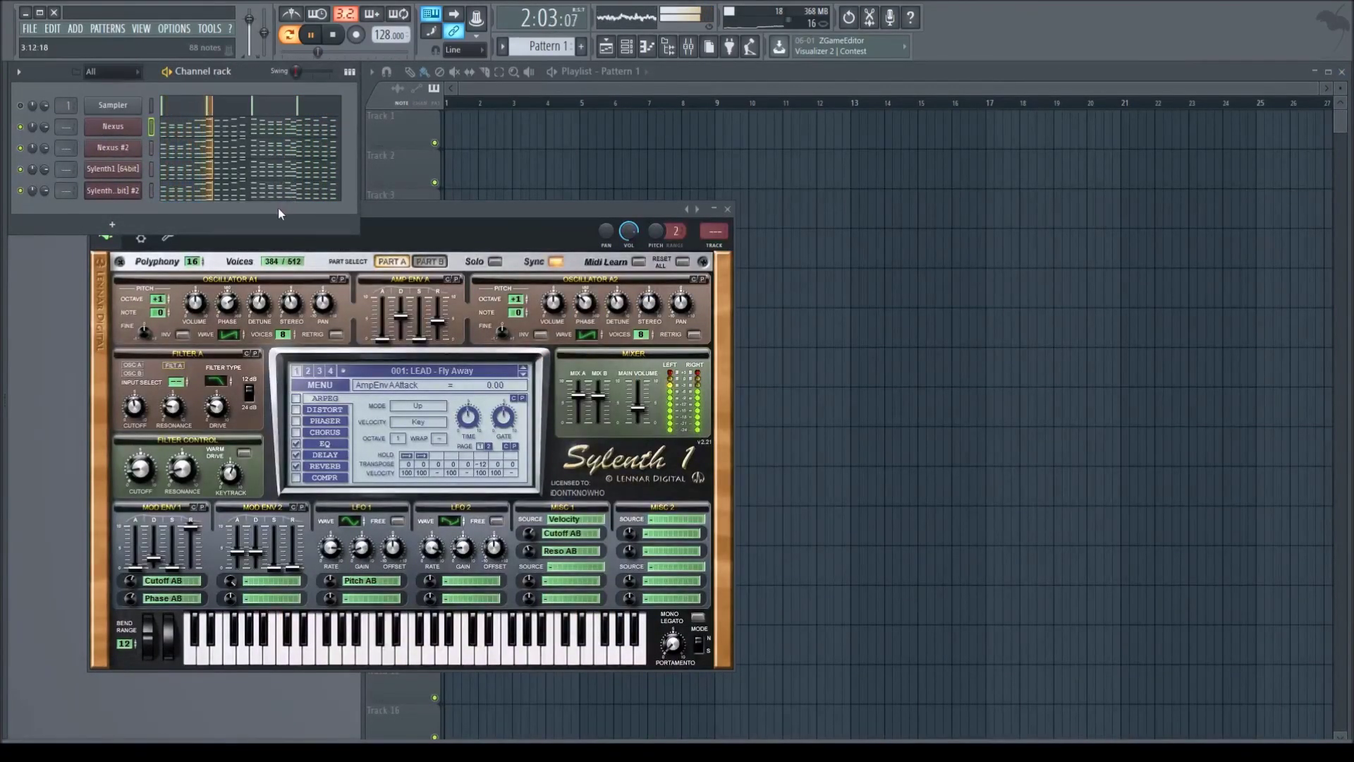
# Review the updated Nexus chords and melody across all four bars in the piano roll during playback.
pyautogui.click(296, 136)
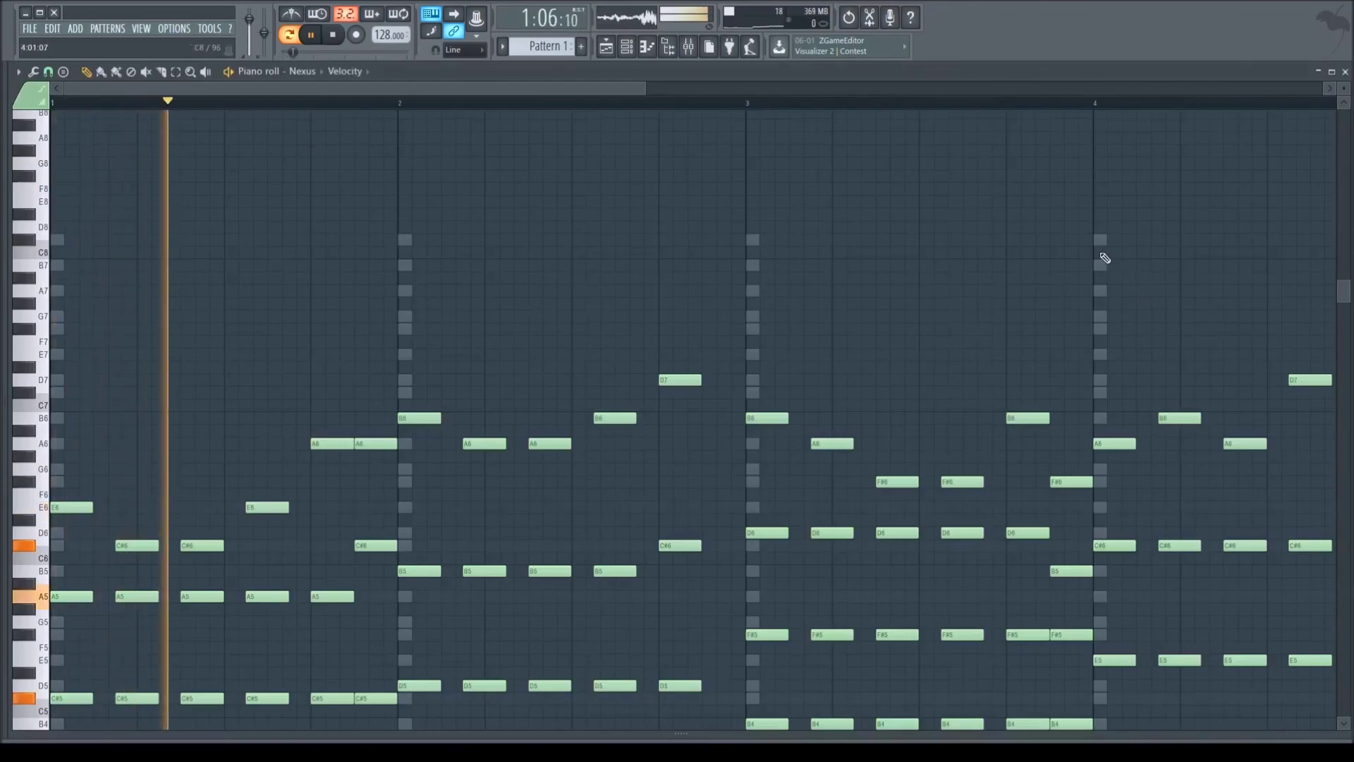
pyautogui.moveTo(587, 90); pyautogui.dragTo(772, 92)
pyautogui.scroll(-3, 770, 106)
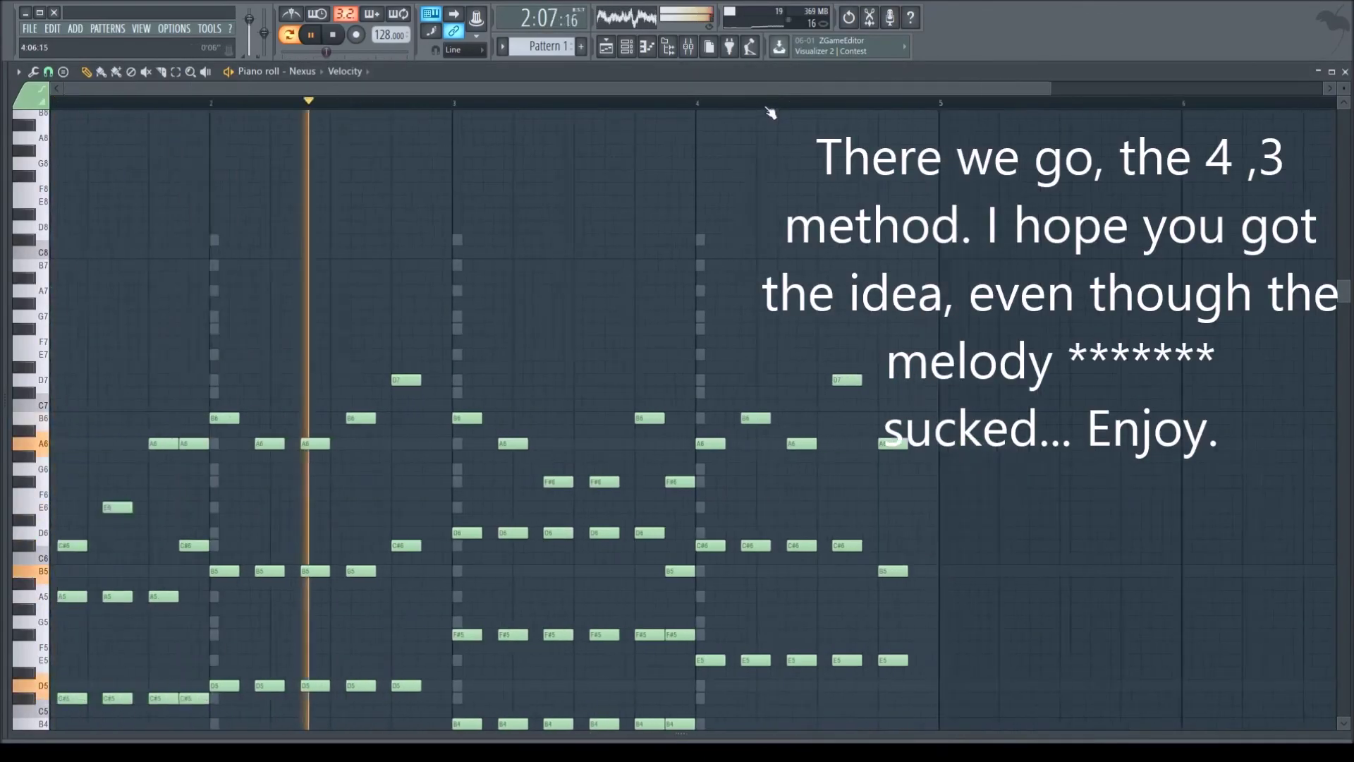
pyautogui.scroll(-3, 767, 211)
# Close the piano roll, place Pattern 1 at bar 1 of Track 1 in the playlist, and stop playback.
pyautogui.click(1345, 72)
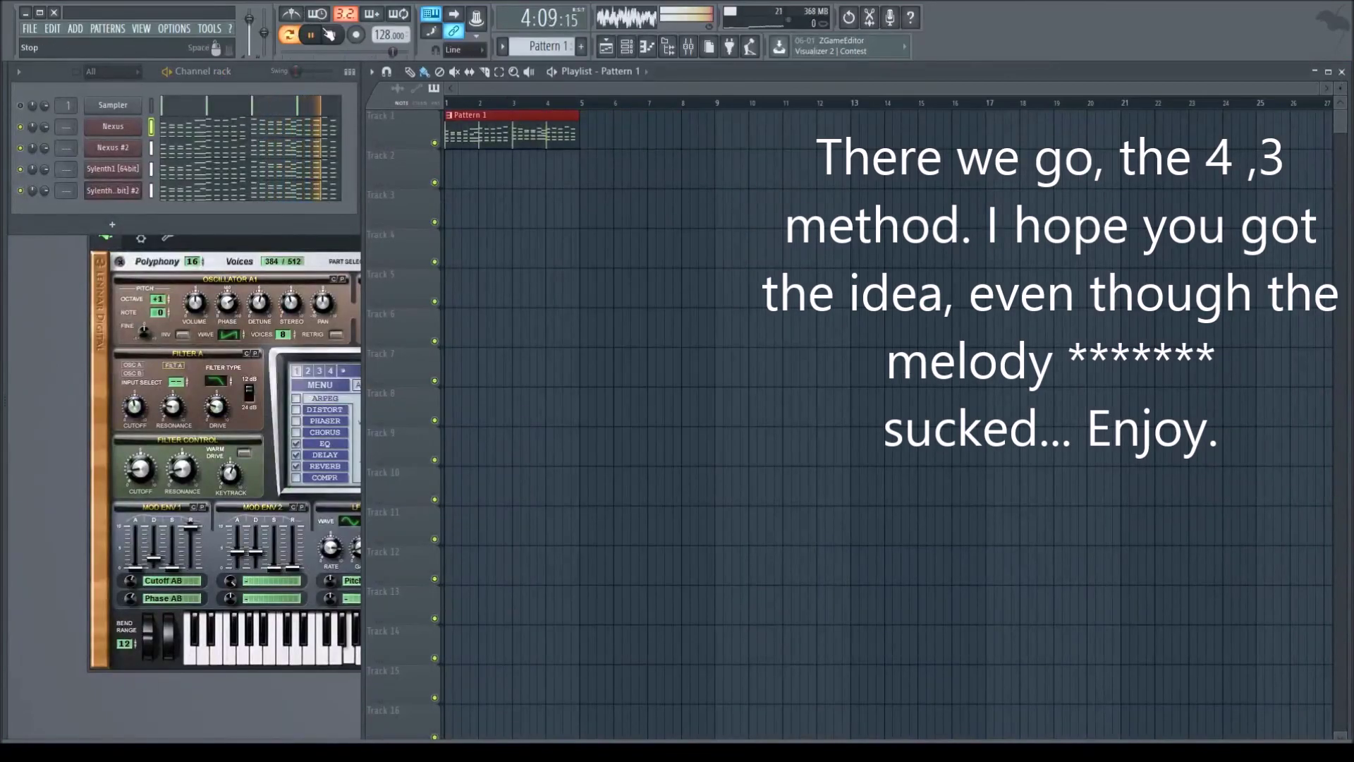
pyautogui.press('space')
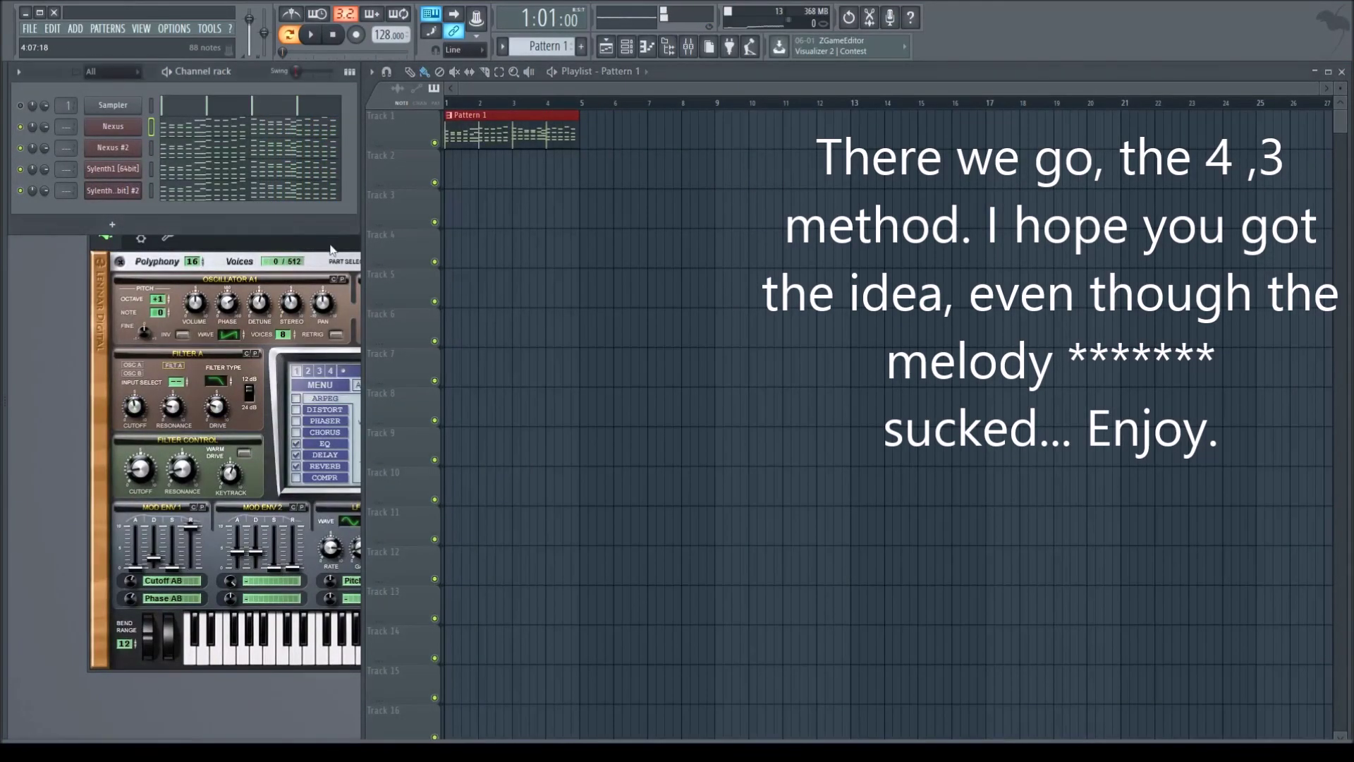